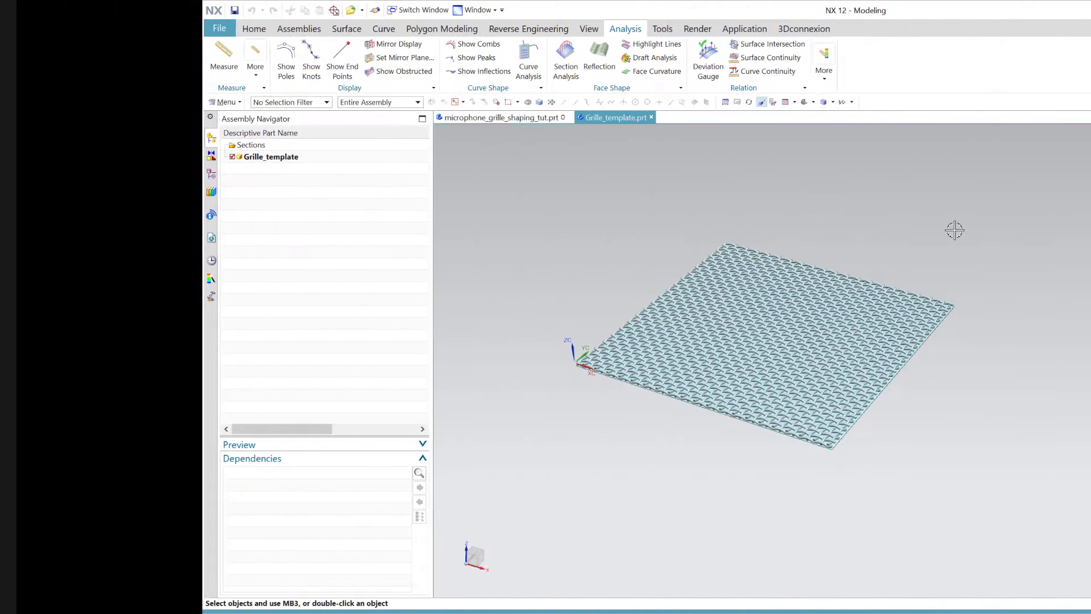
scroll(765, 244, down, 1)
scroll(766, 243, up, 1)
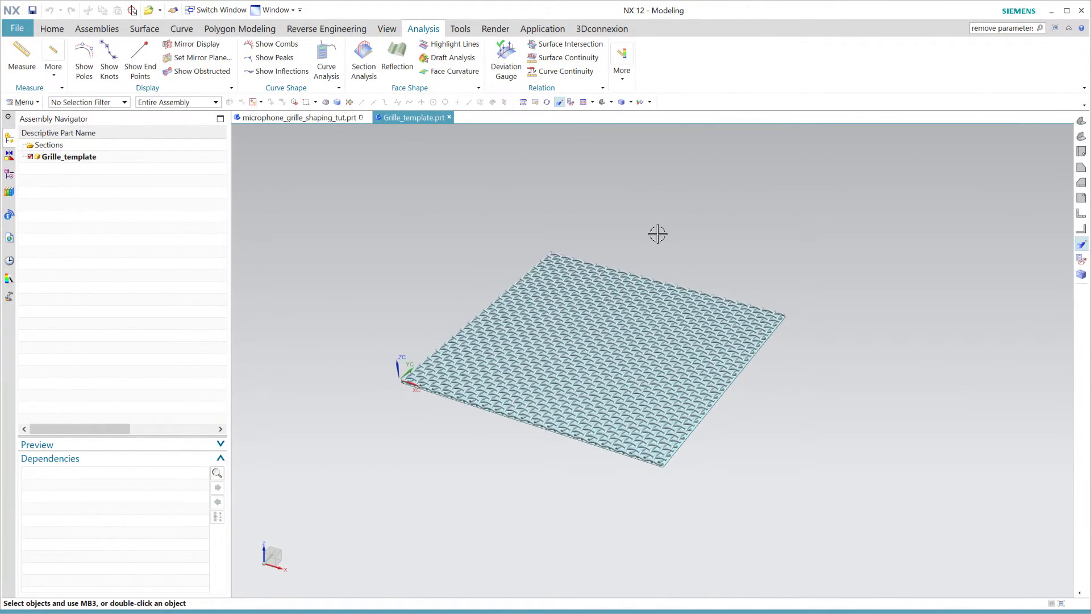
scroll(658, 234, up, 2)
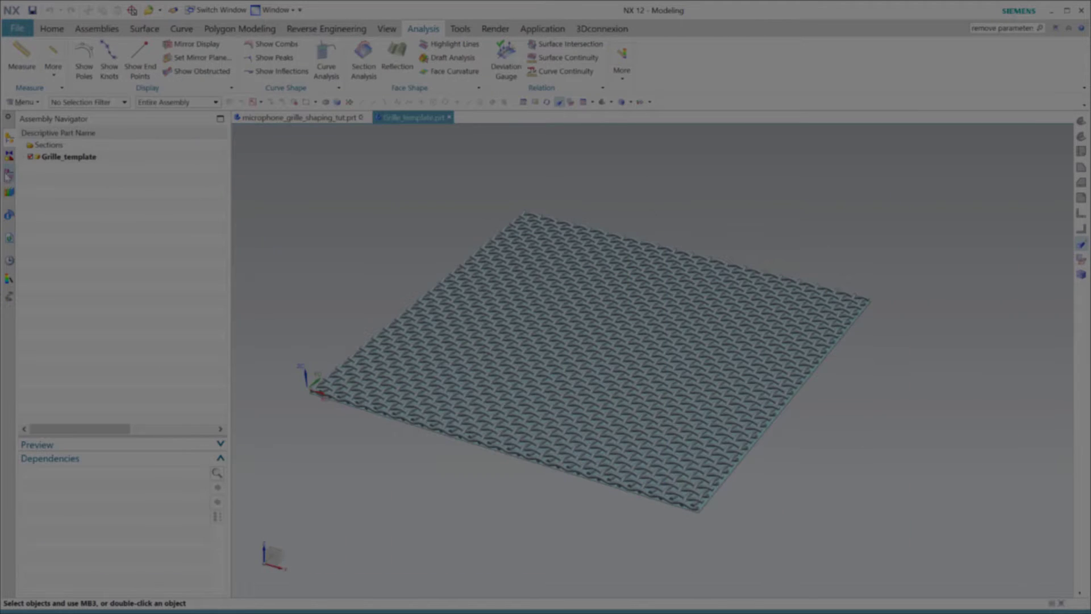
Step: Set the grille template's length expression to 40
click(9, 173)
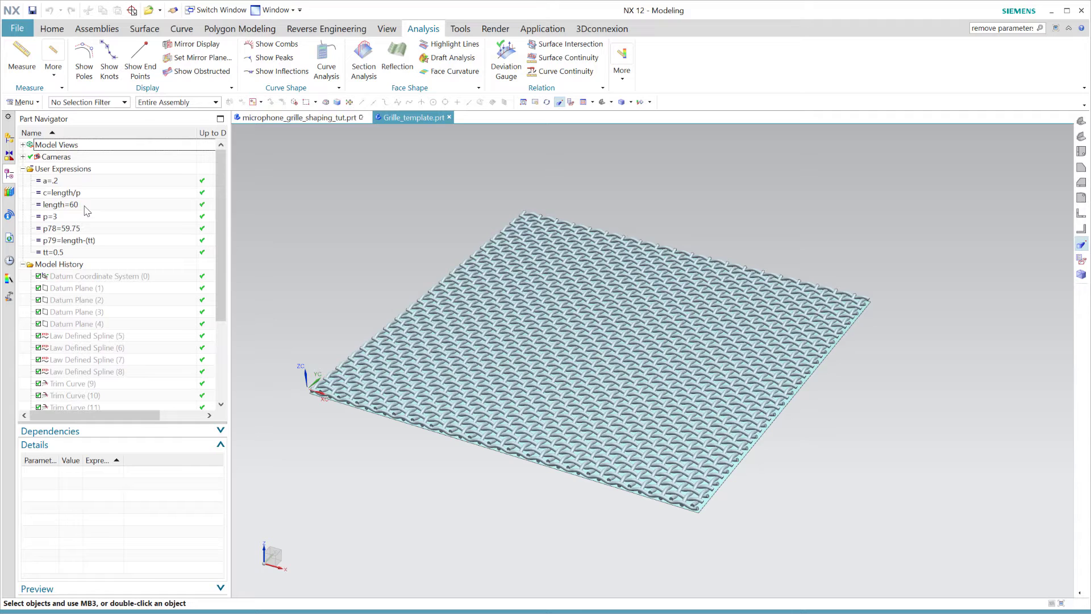
double_click(86, 205)
text(40)
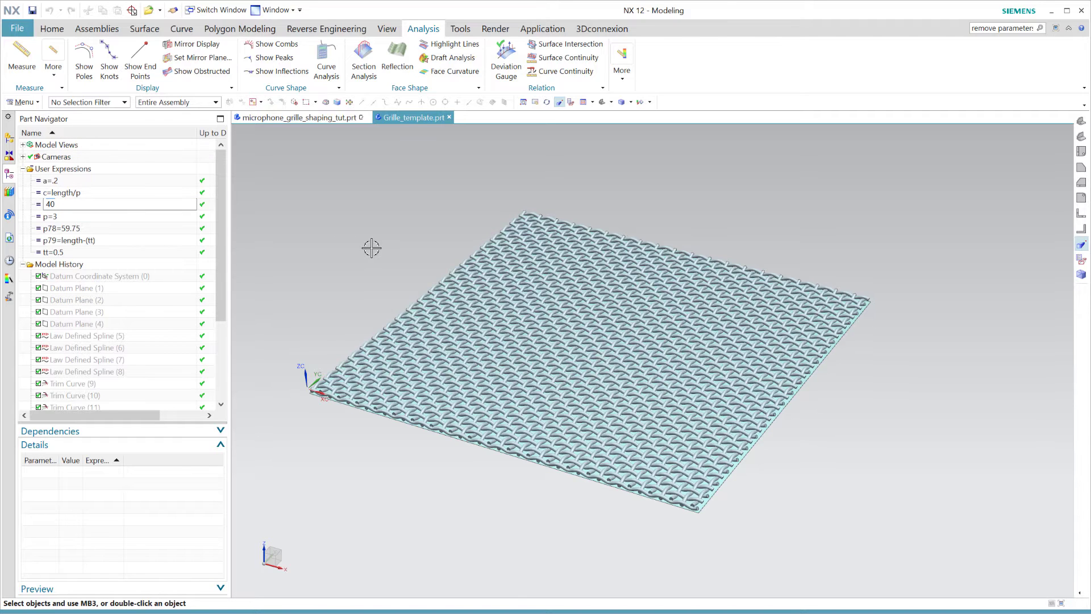
key(Return)
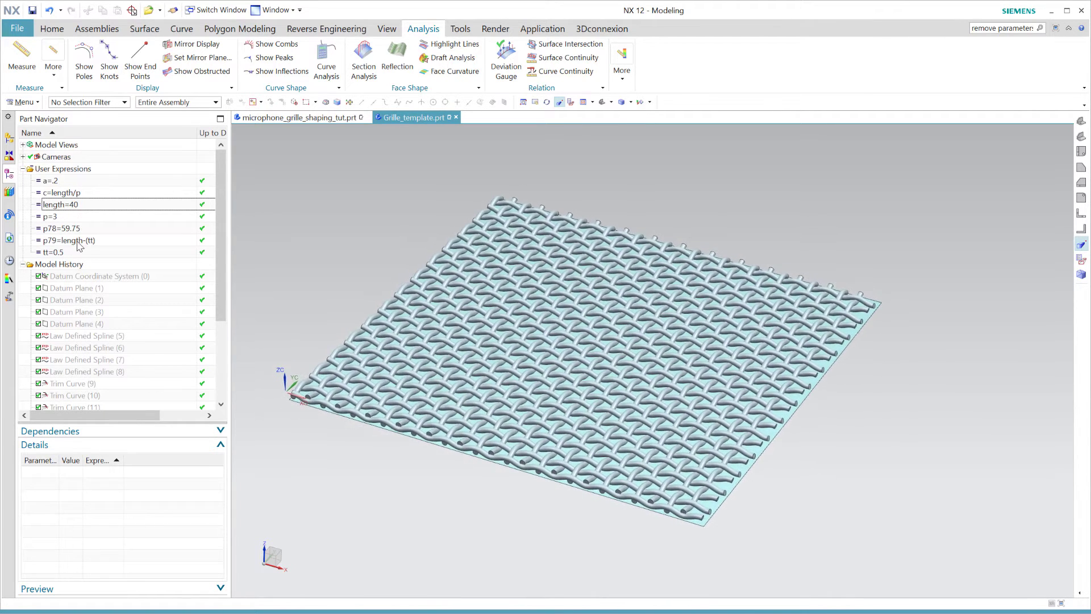
Step: Set the grille template's tt expression to .7
double_click(74, 251)
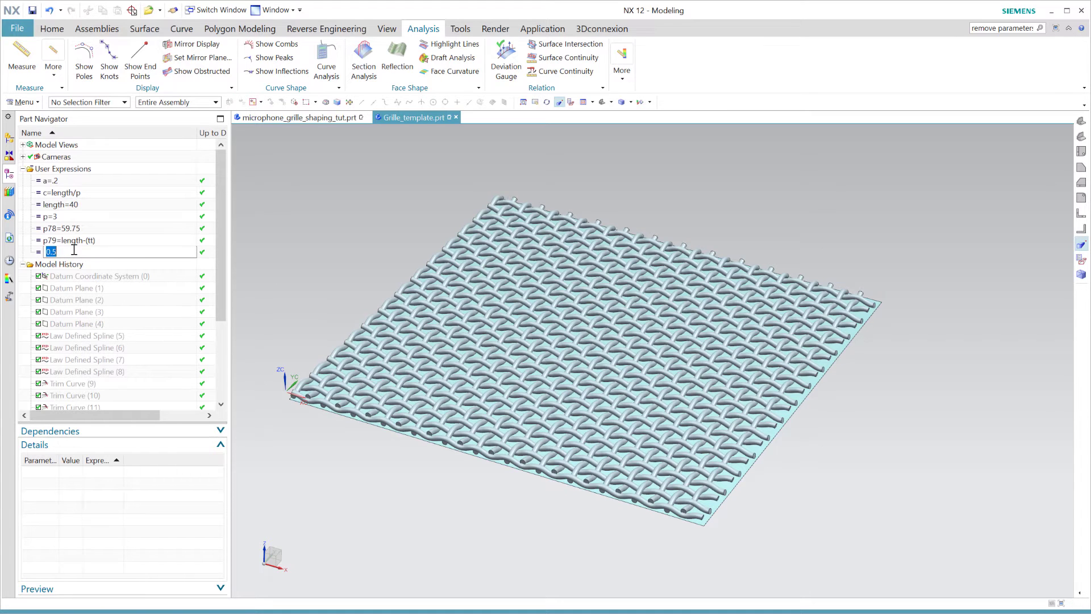
text(.7)
key(Return)
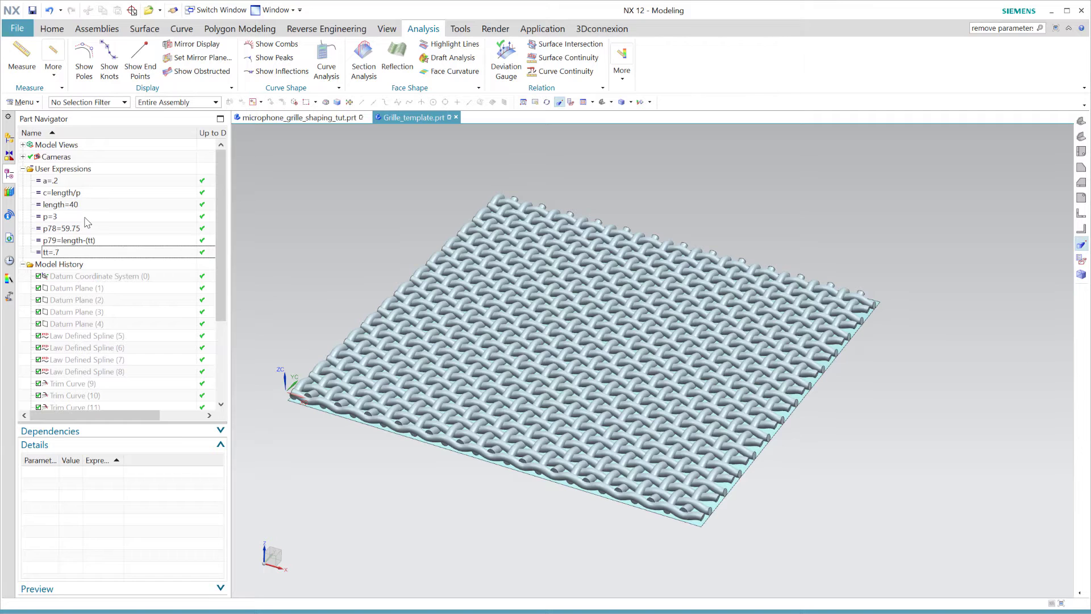
Step: Set the grille template's p expression to 4 and its a expression to .4
double_click(85, 219)
text(4)
key(Return)
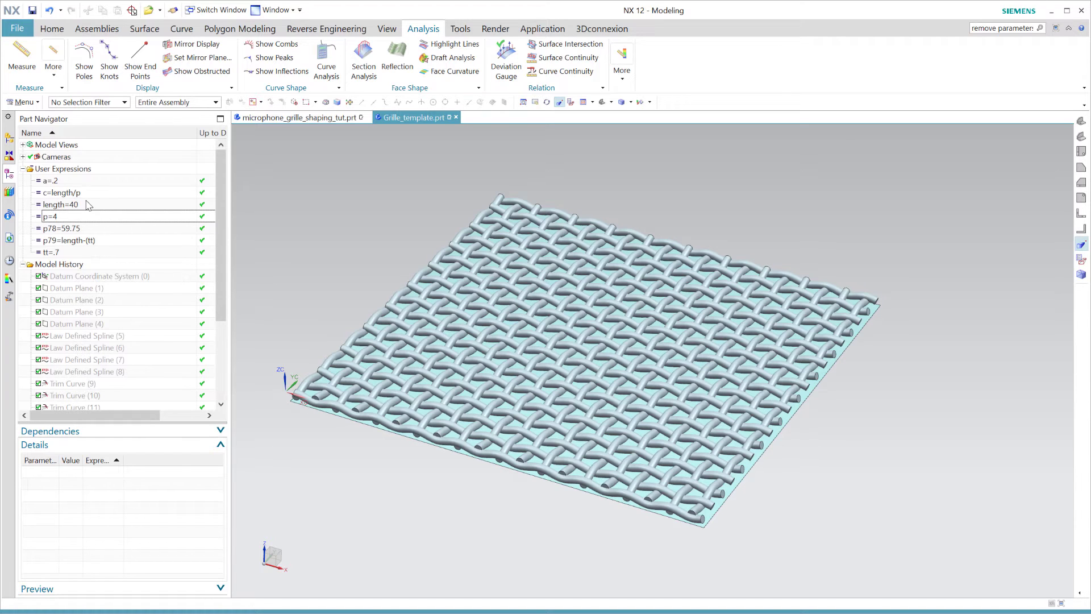
double_click(72, 181)
text(.4)
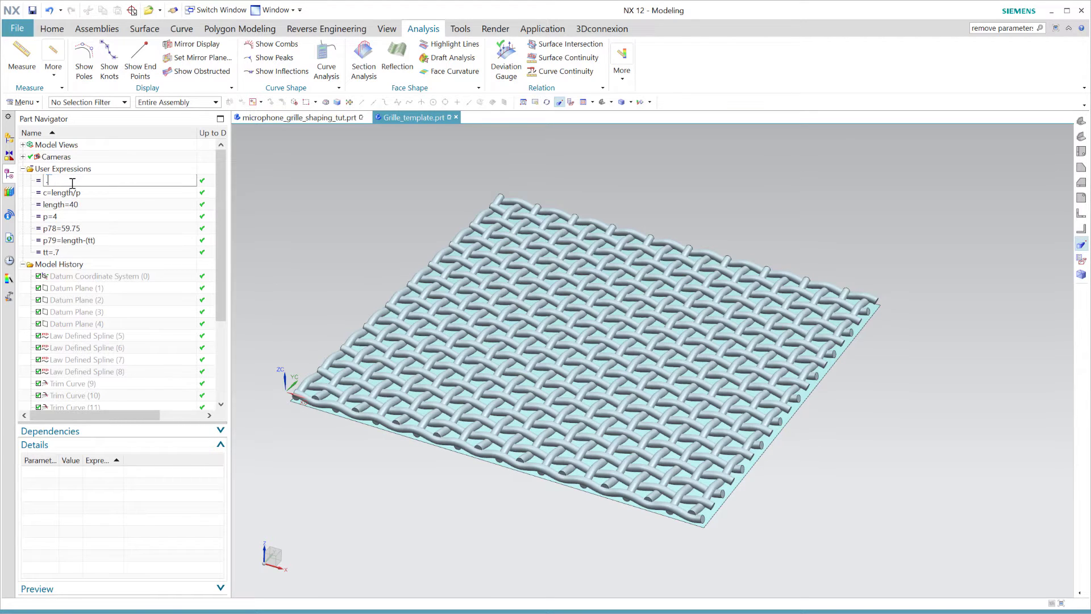
key(Return)
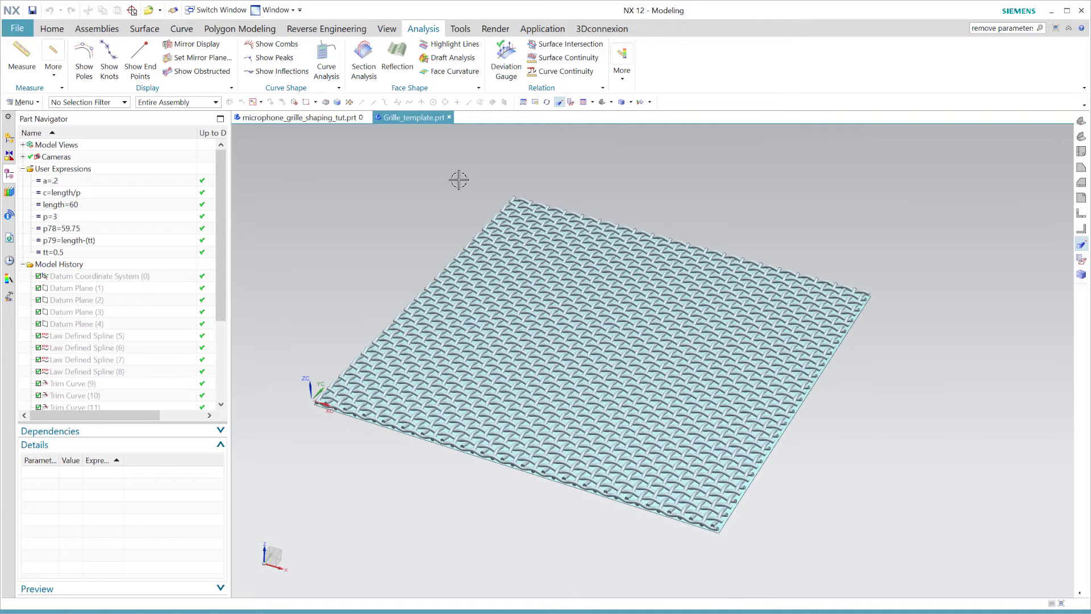
Step: Switch to the microphone_grille_shaping_tut assembly and open its Concept2_STRETCH subassembly in its own window
click(335, 118)
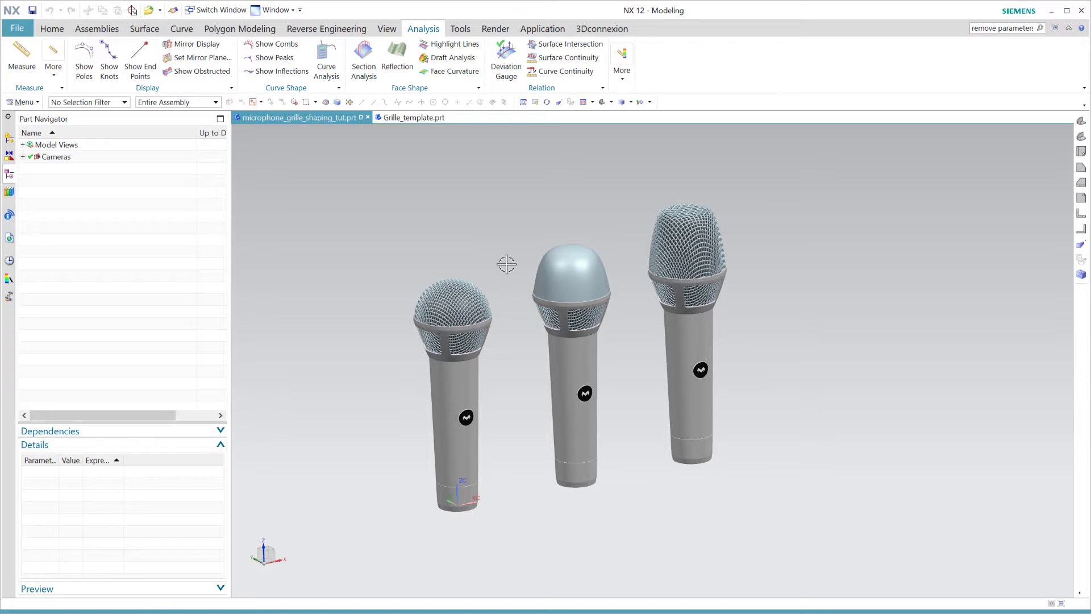
click(10, 139)
click(110, 182)
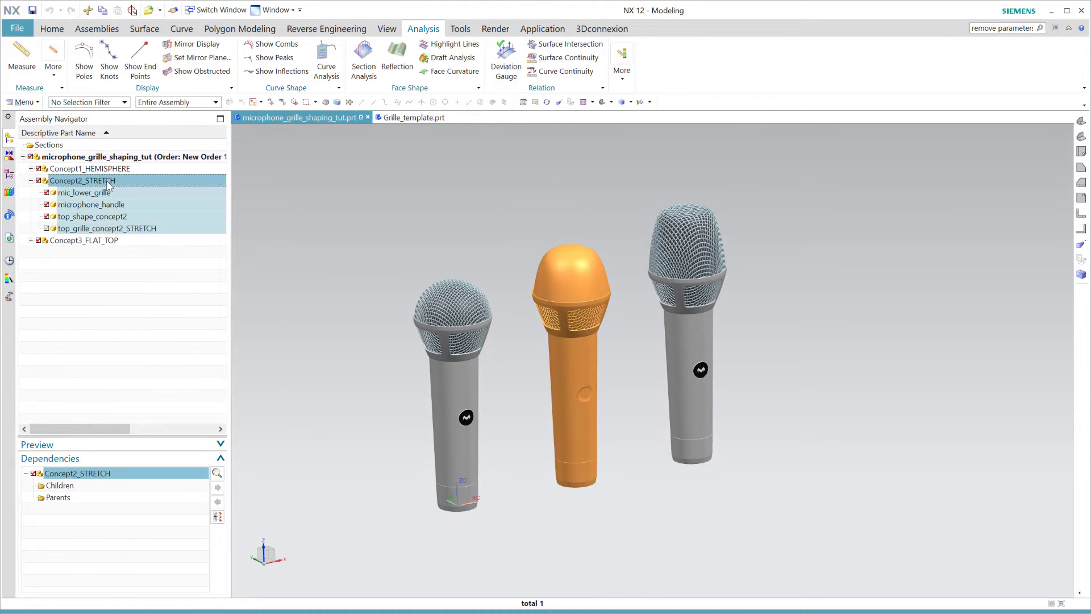
right_click(108, 184)
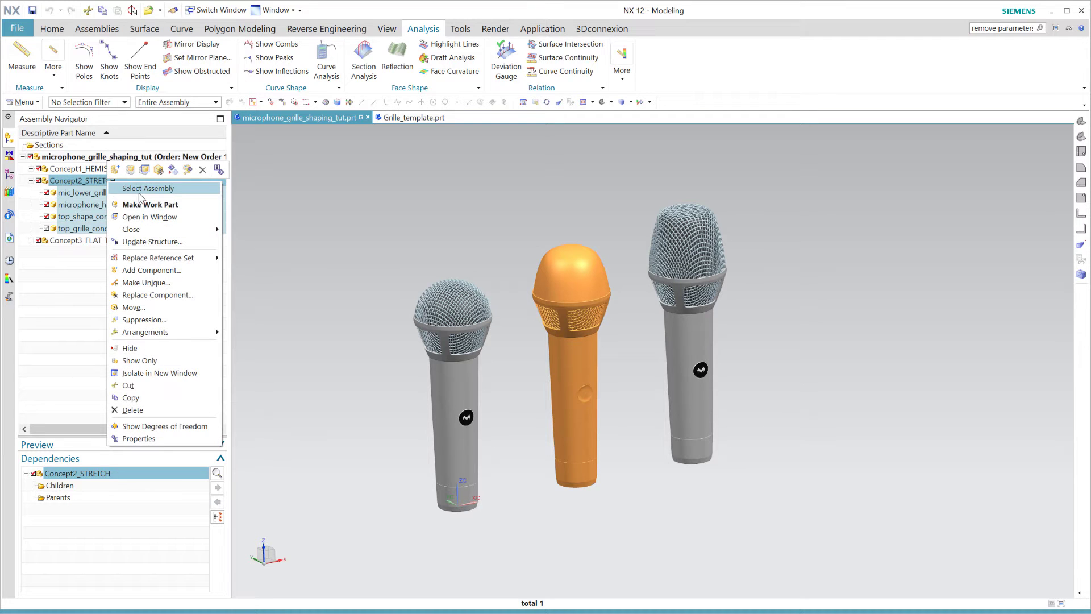
click(150, 217)
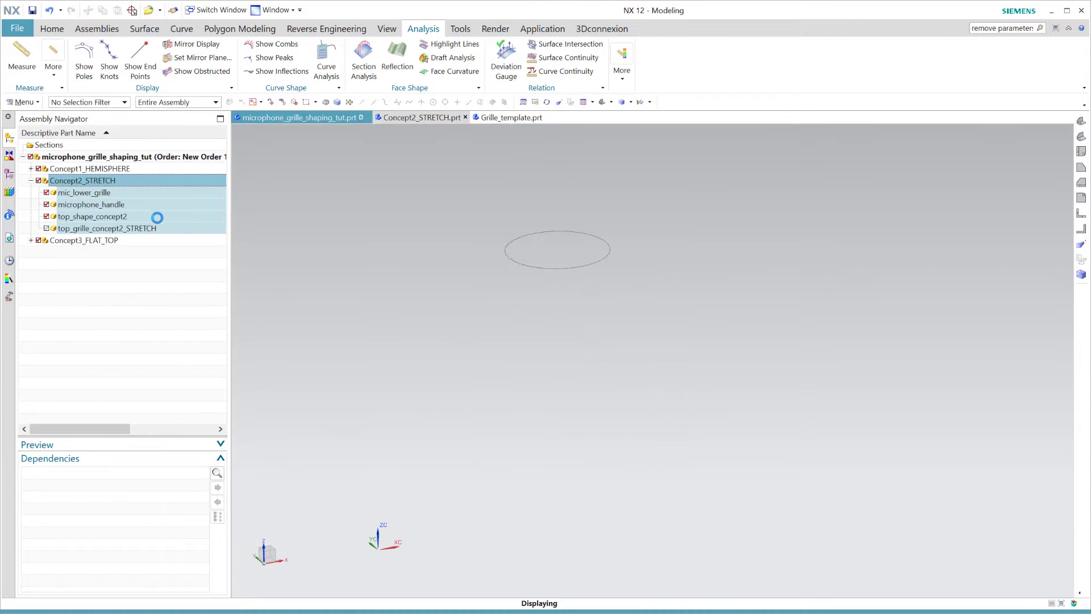
shift+middle_drag(723, 284, 751, 272)
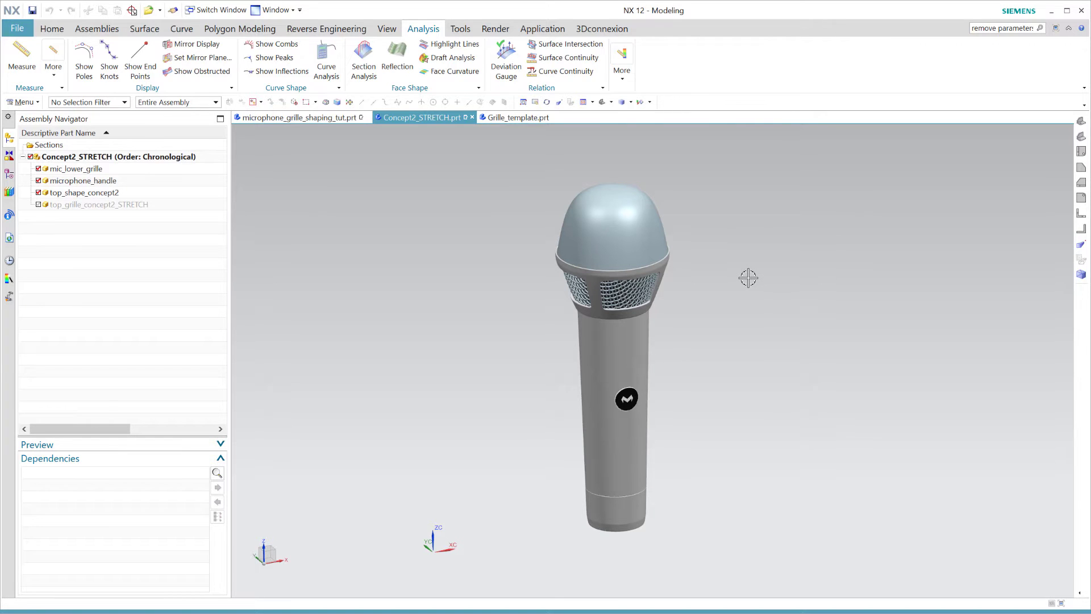
Step: Make top_shape_concept2 the work part, examine its Revolve feature in the model history, and return the work part to Concept2_STRETCH
double_click(649, 229)
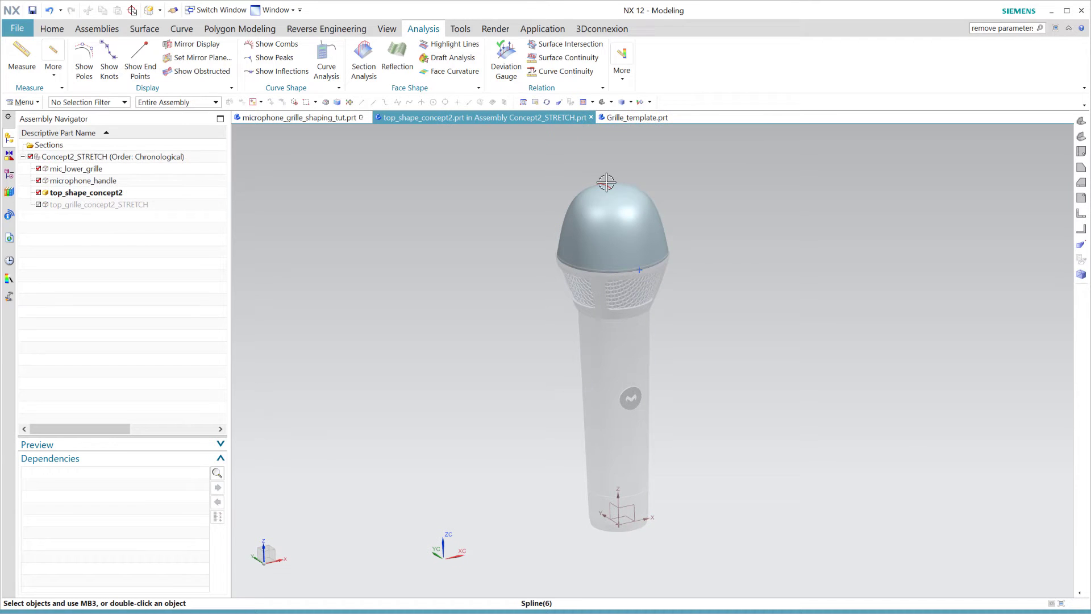
click(8, 176)
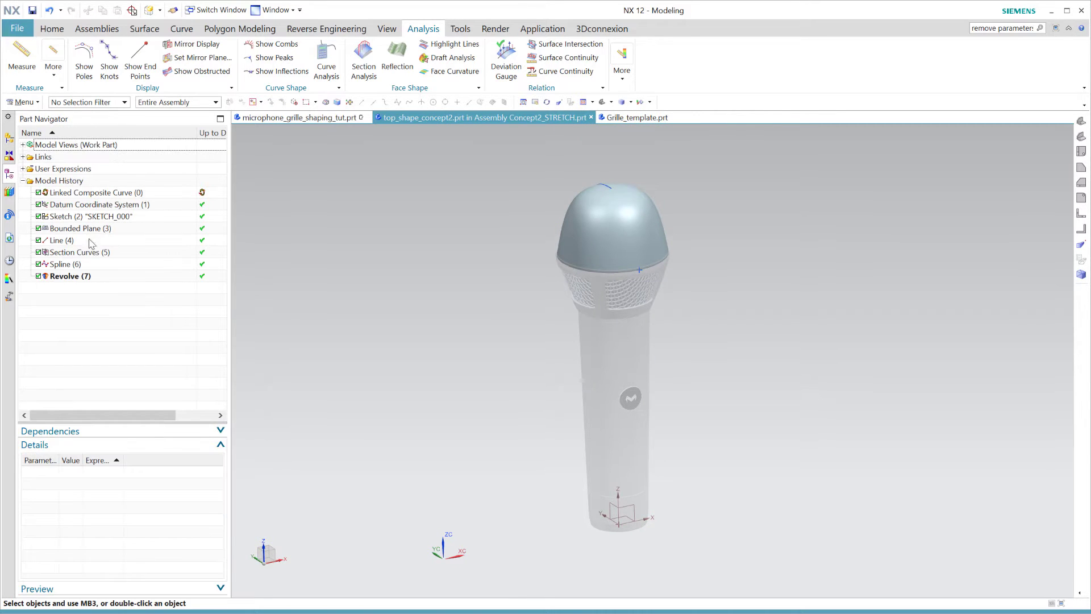
click(70, 276)
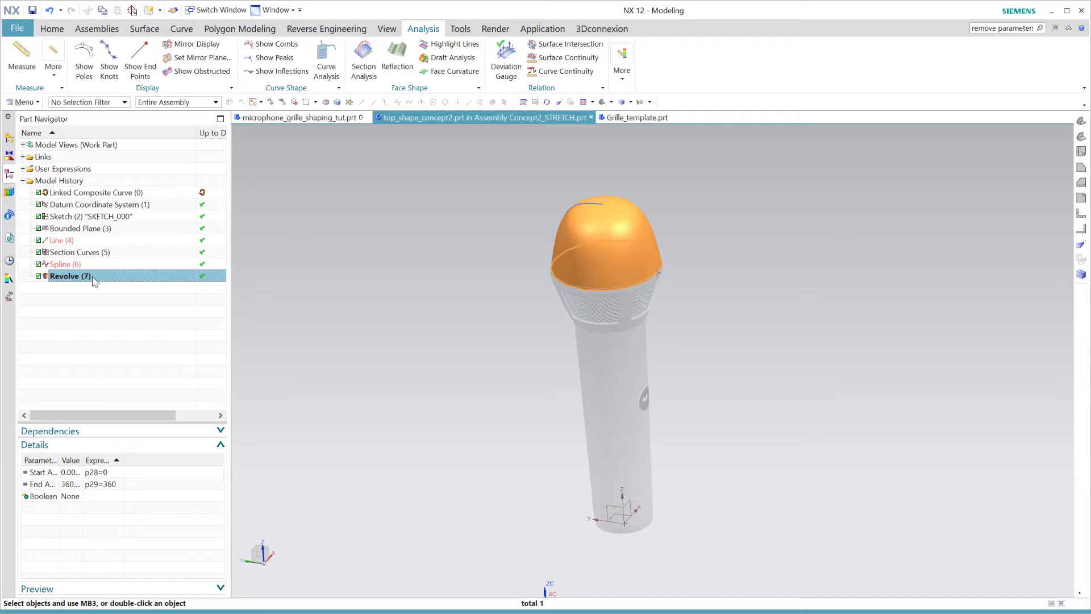
key(Escape)
click(9, 137)
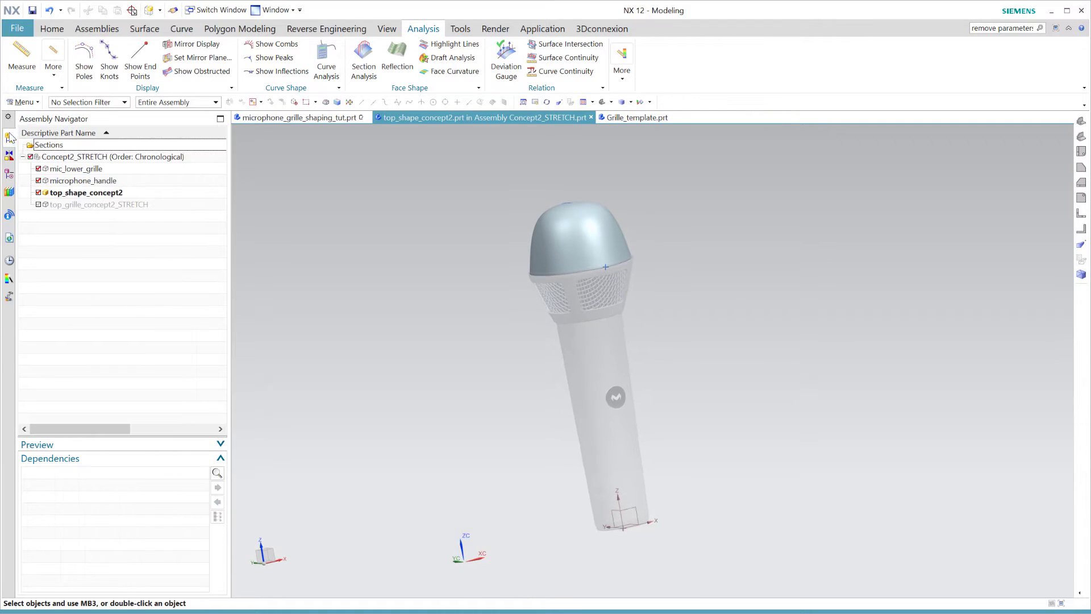
double_click(68, 157)
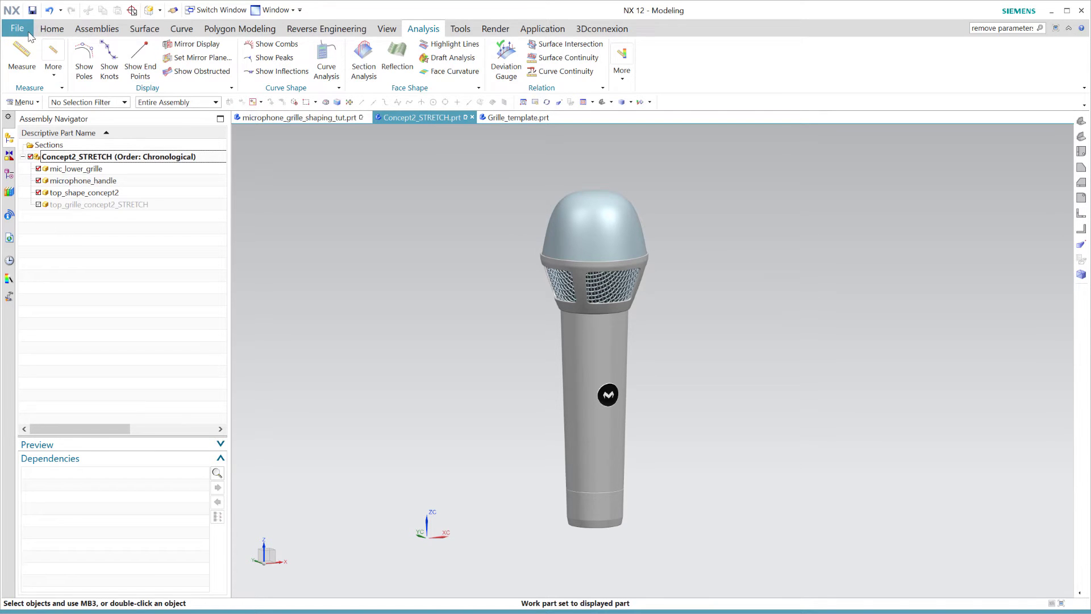
Step: Add Grille_template.prt as a component of the Concept2_STRETCH assembly using the Model reference set
click(96, 28)
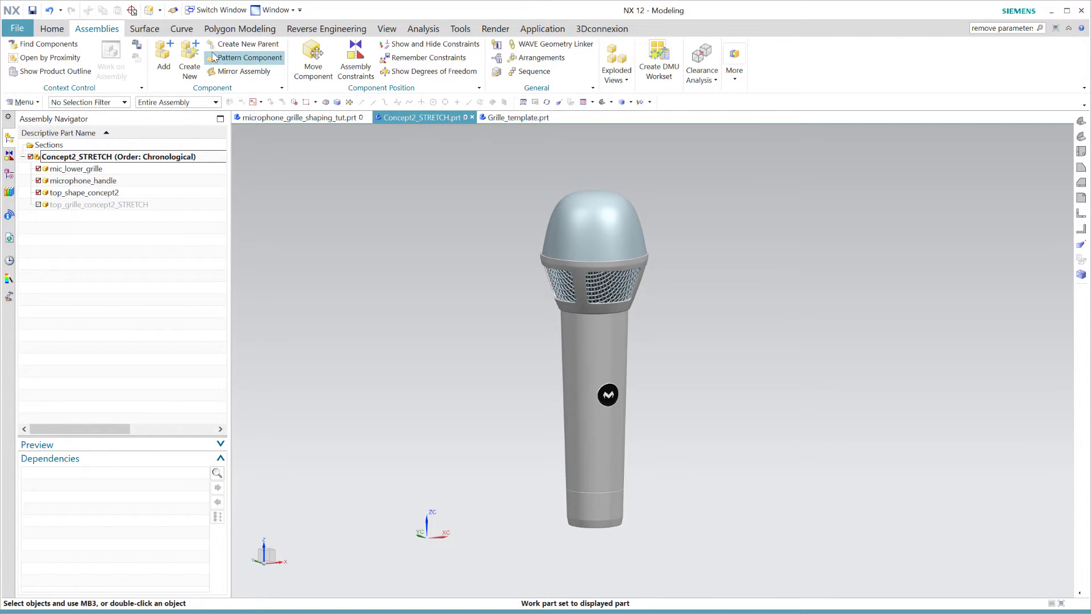
click(164, 55)
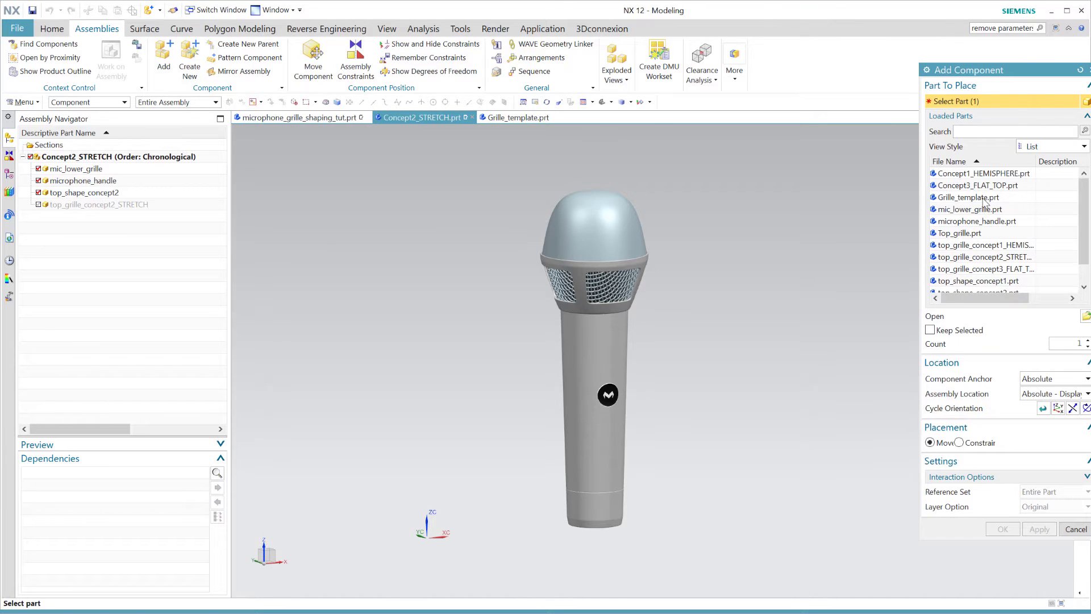
click(985, 201)
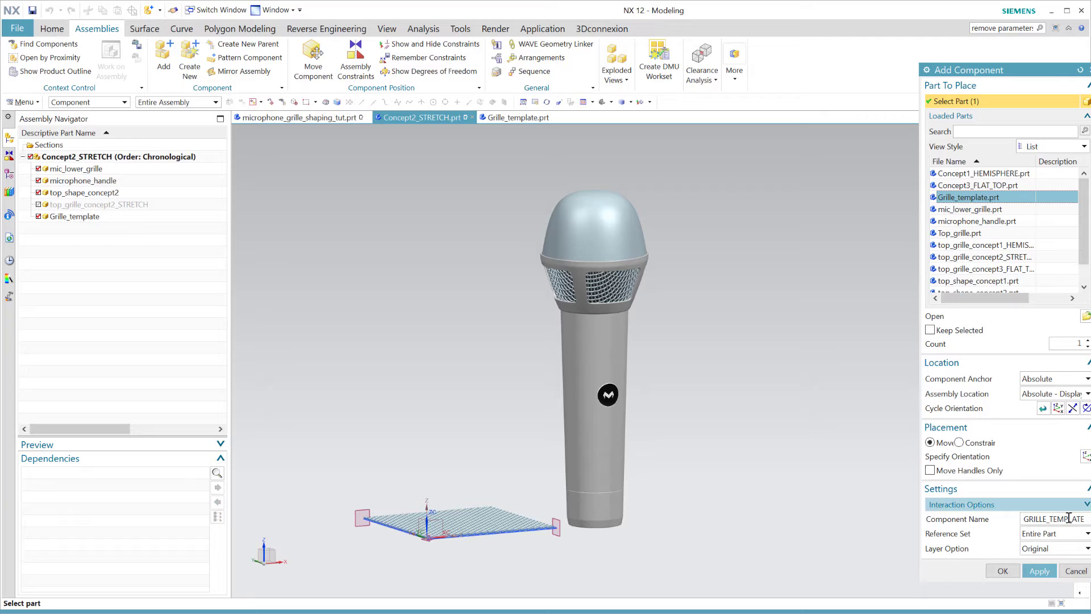
click(1054, 533)
click(1051, 560)
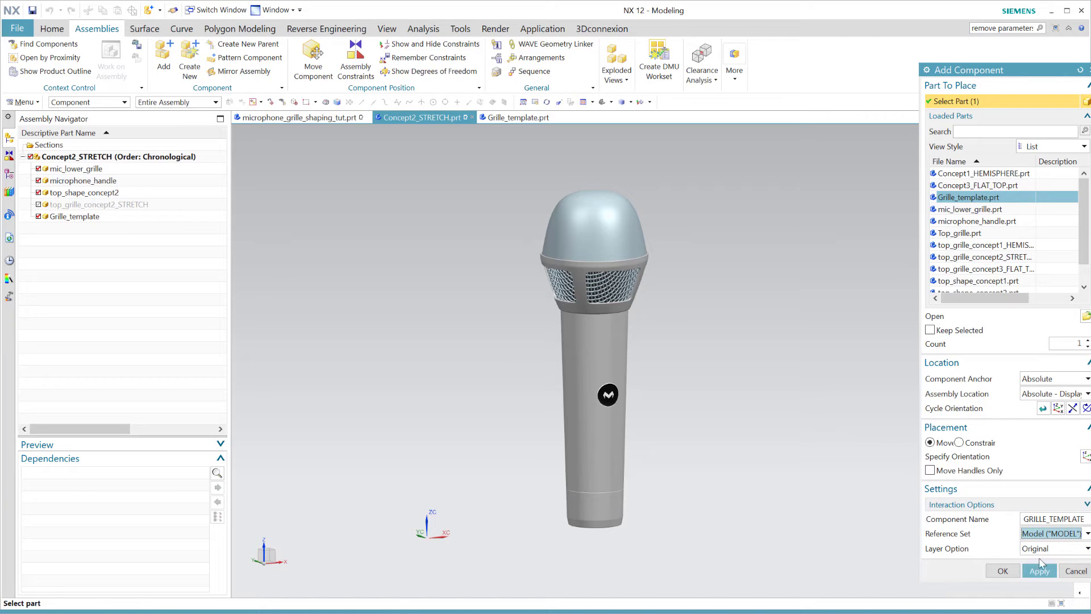
click(1003, 571)
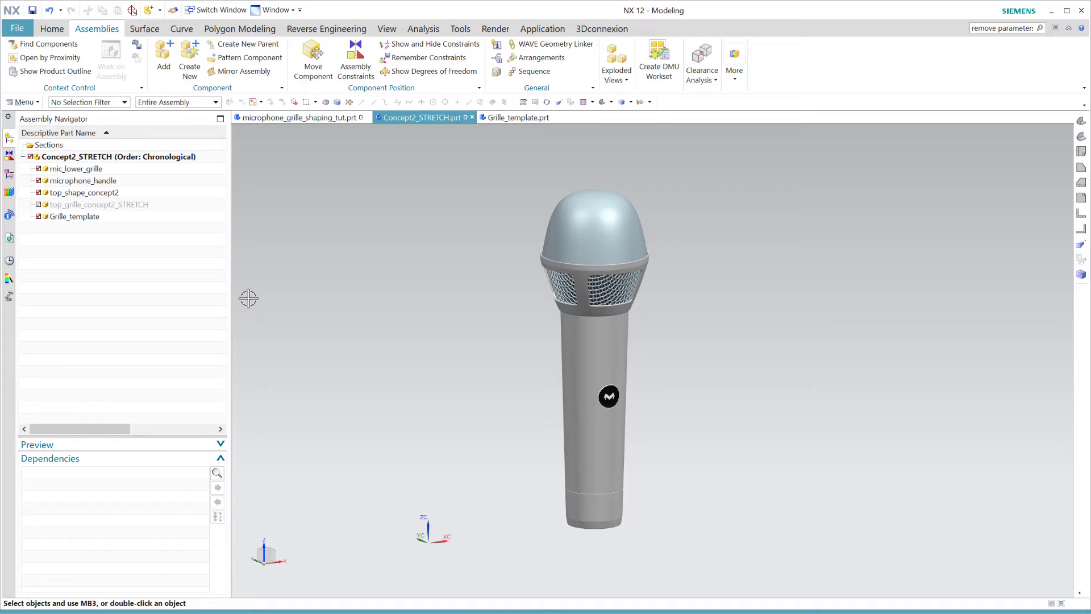
Step: Make Grille_template the work part and link the microphone's top dome sheet body into it associatively with WAVE Geometry Linker
click(68, 217)
double_click(68, 217)
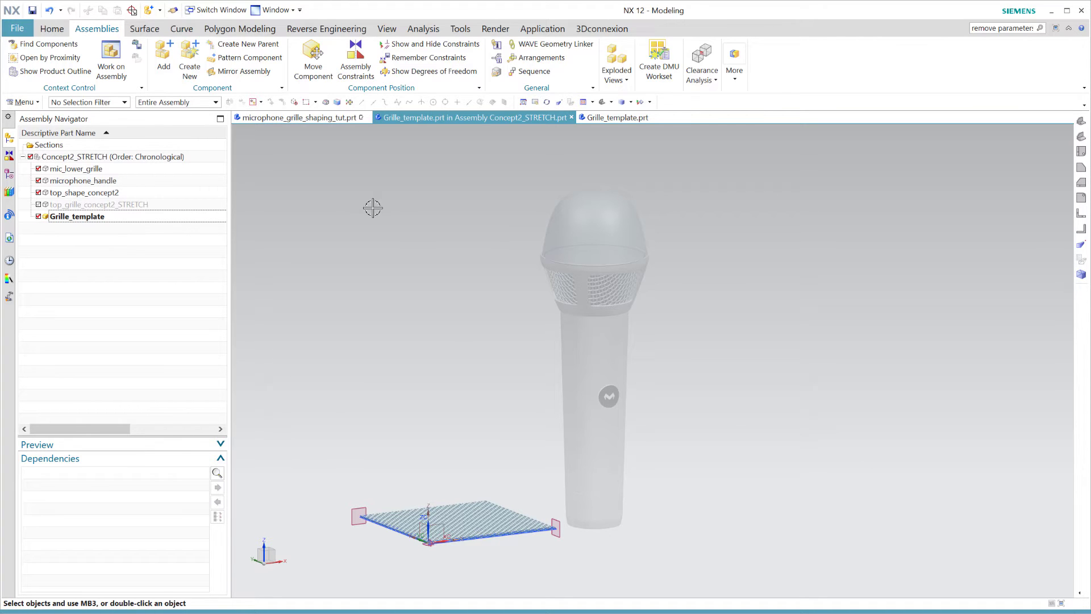
click(552, 45)
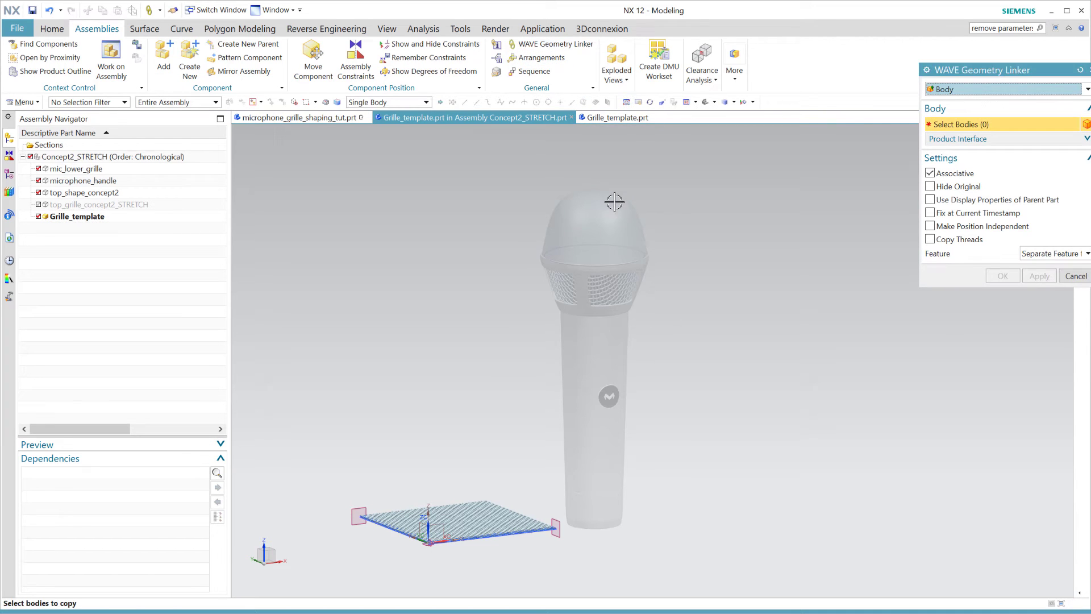
click(633, 236)
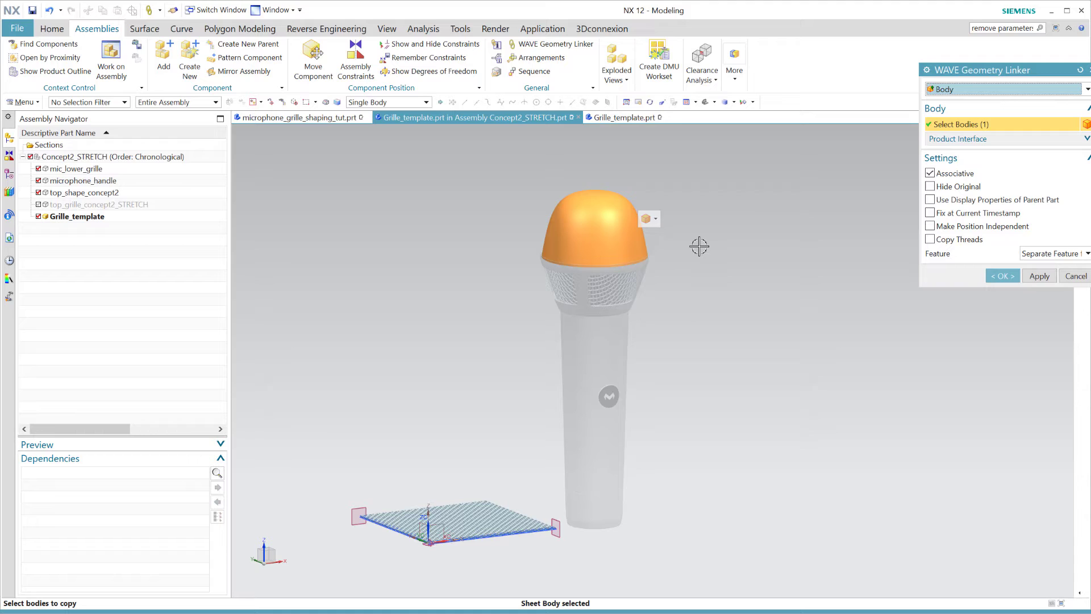
click(1003, 276)
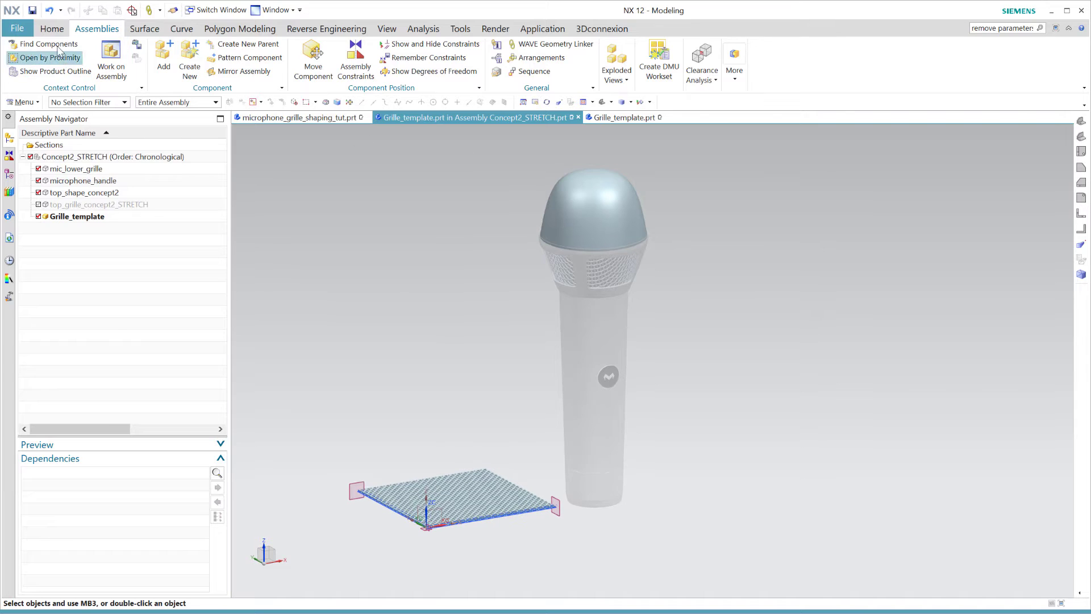
Step: Save the Grille_template work part as grille_shaping_test without renaming the parent Concept2_STRETCH assembly, and dismiss the resulting reports
click(17, 28)
mouse_move(28, 95)
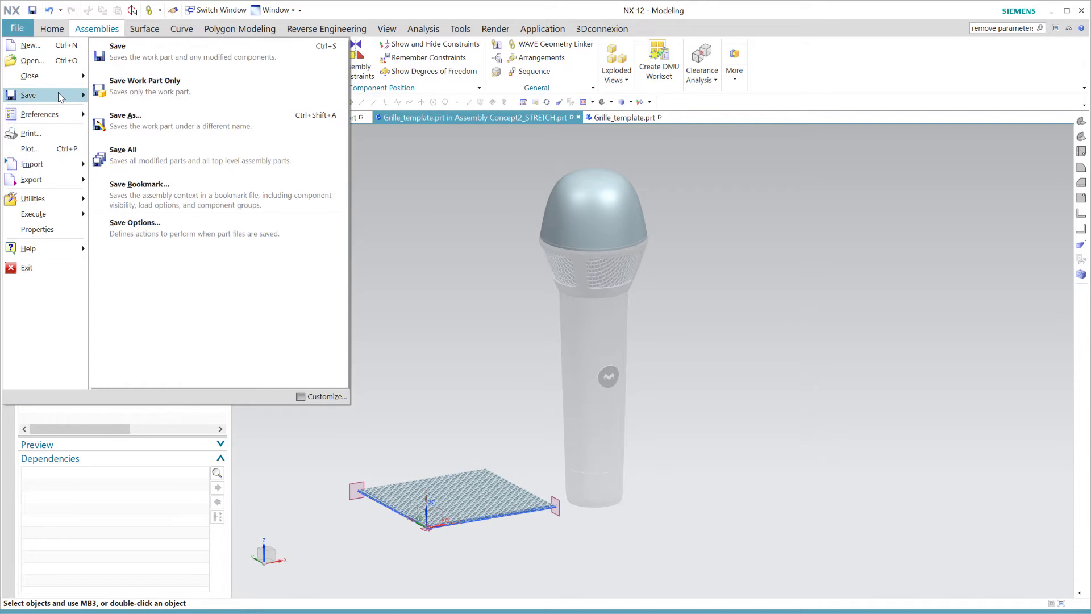
click(141, 118)
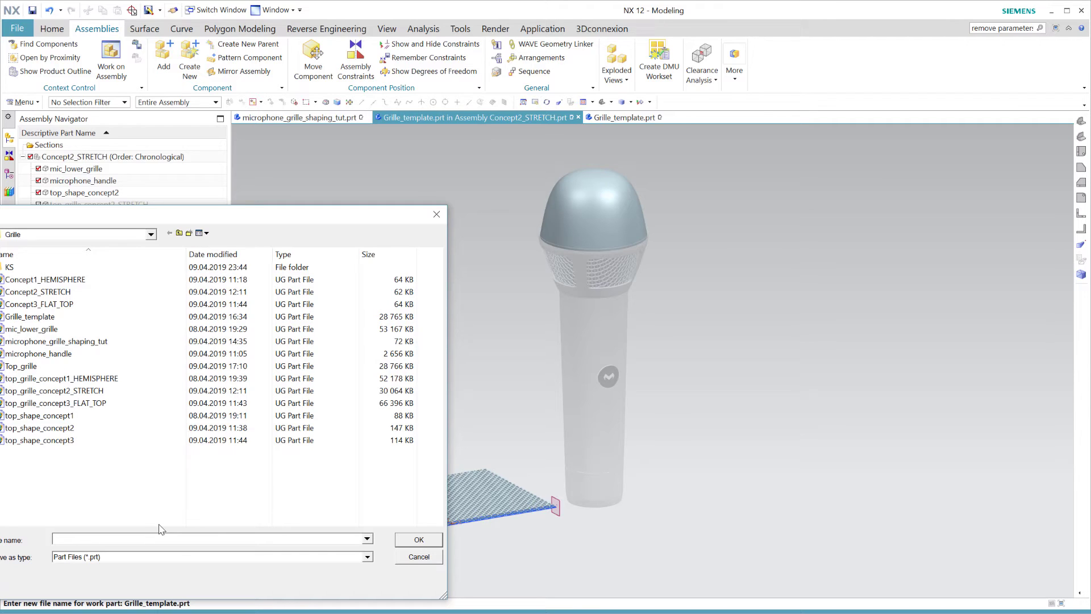
text(grille_shaping_test)
click(411, 542)
drag(266, 221, 374, 178)
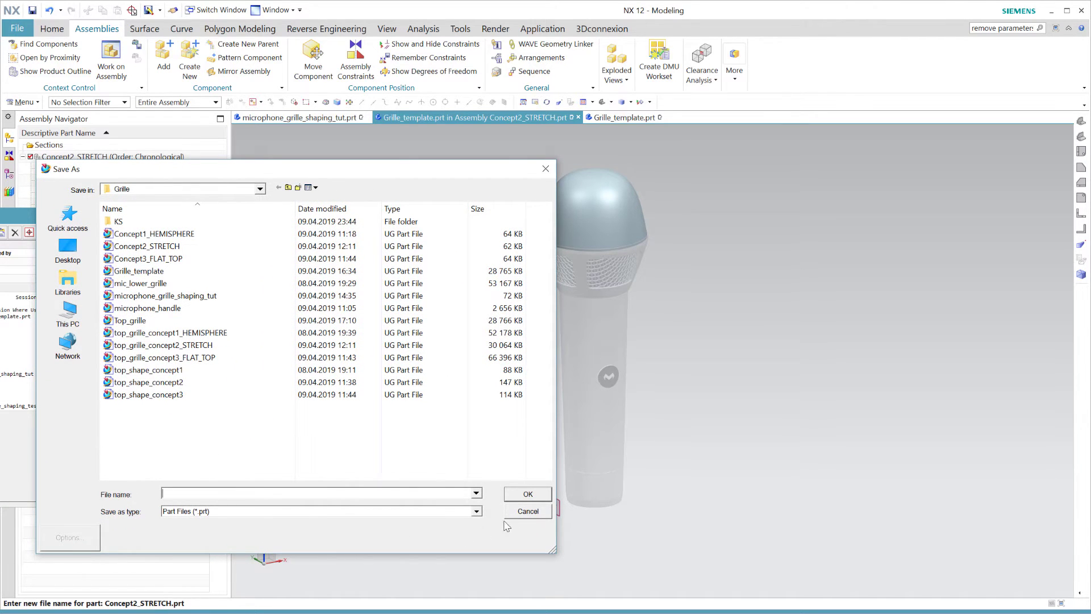
click(528, 513)
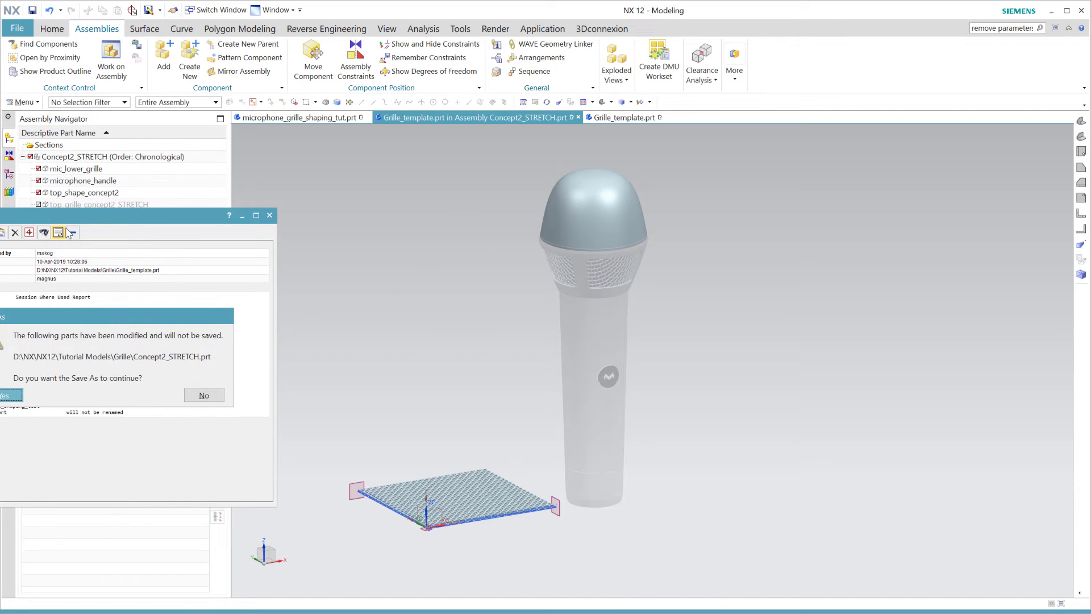
drag(99, 221, 266, 215)
drag(152, 317, 291, 423)
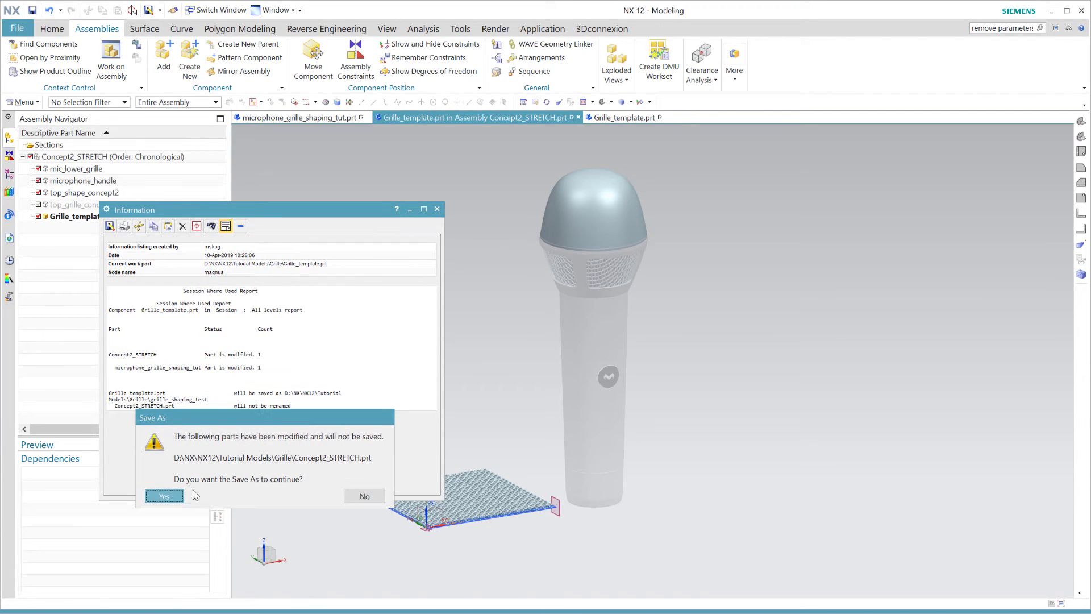
click(164, 497)
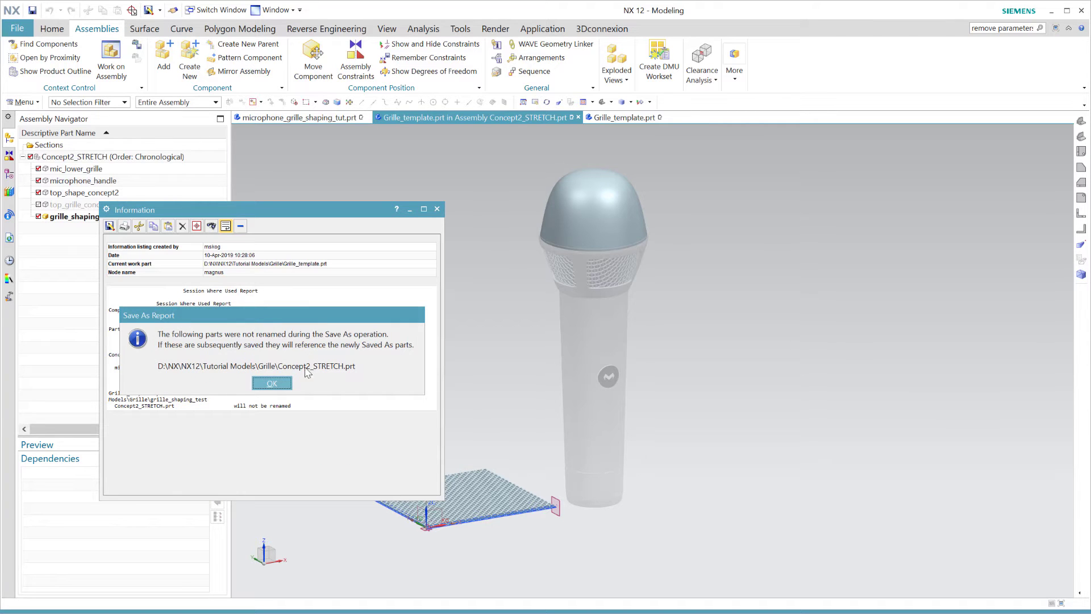
click(287, 382)
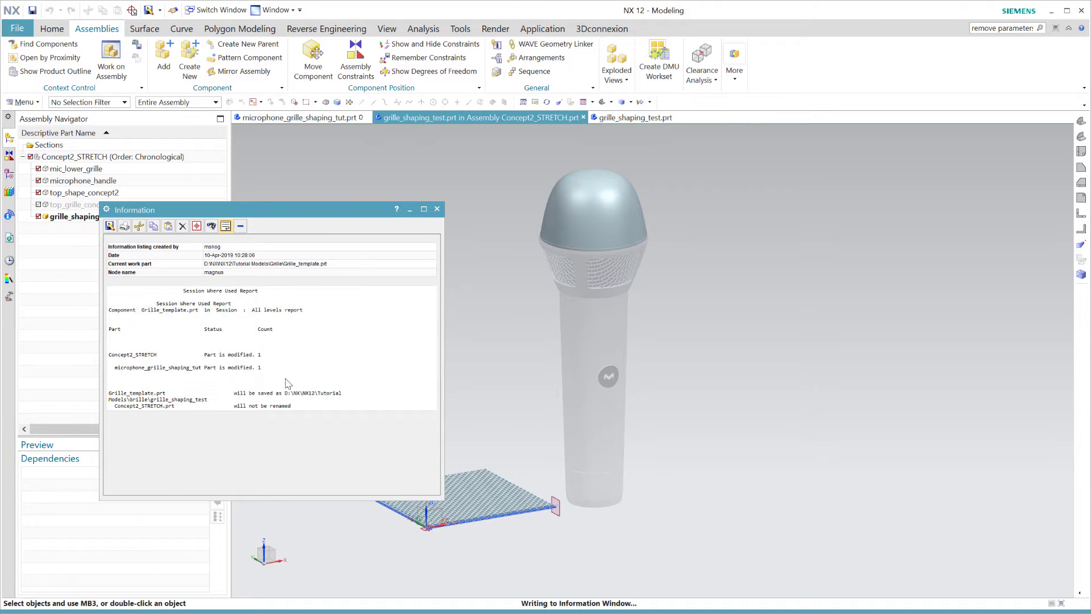
click(438, 210)
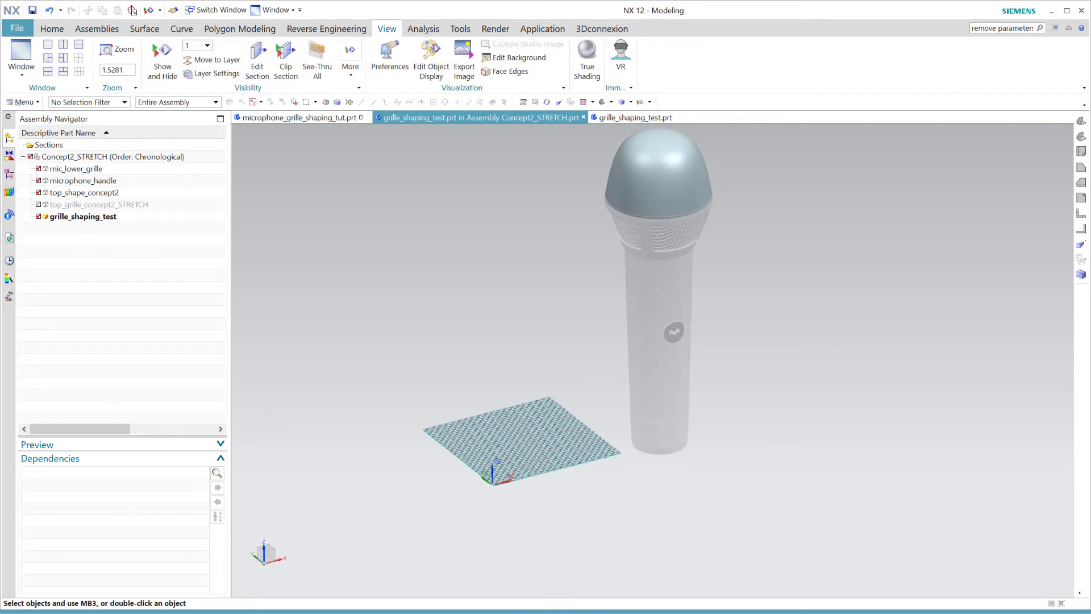
Step: Open the grille_shaping_test component in its own window and turn off the perspective display
right_click(84, 216)
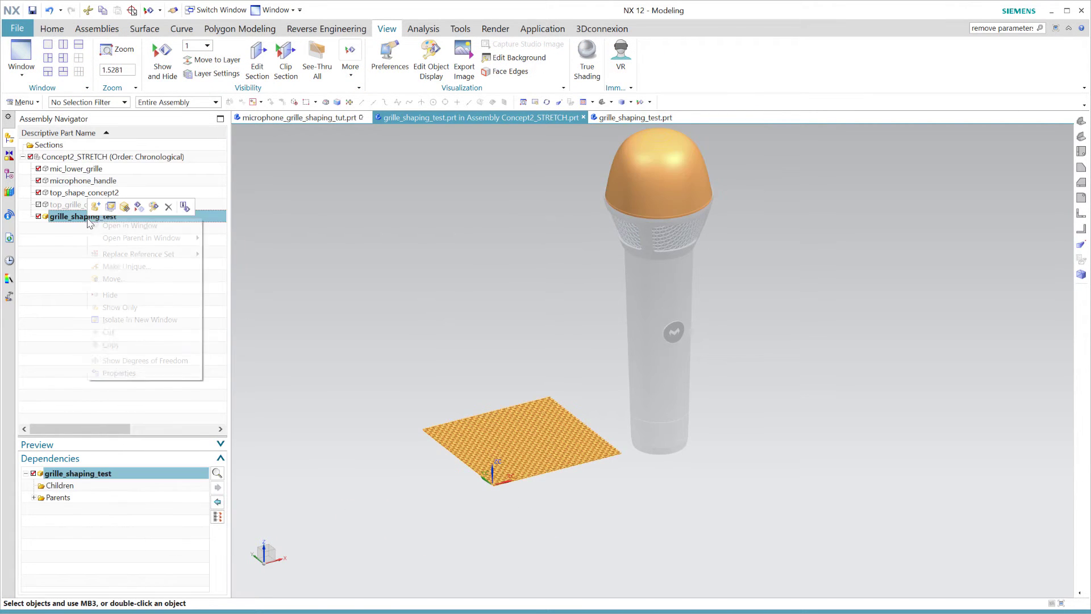
click(114, 228)
scroll(527, 259, down, 2)
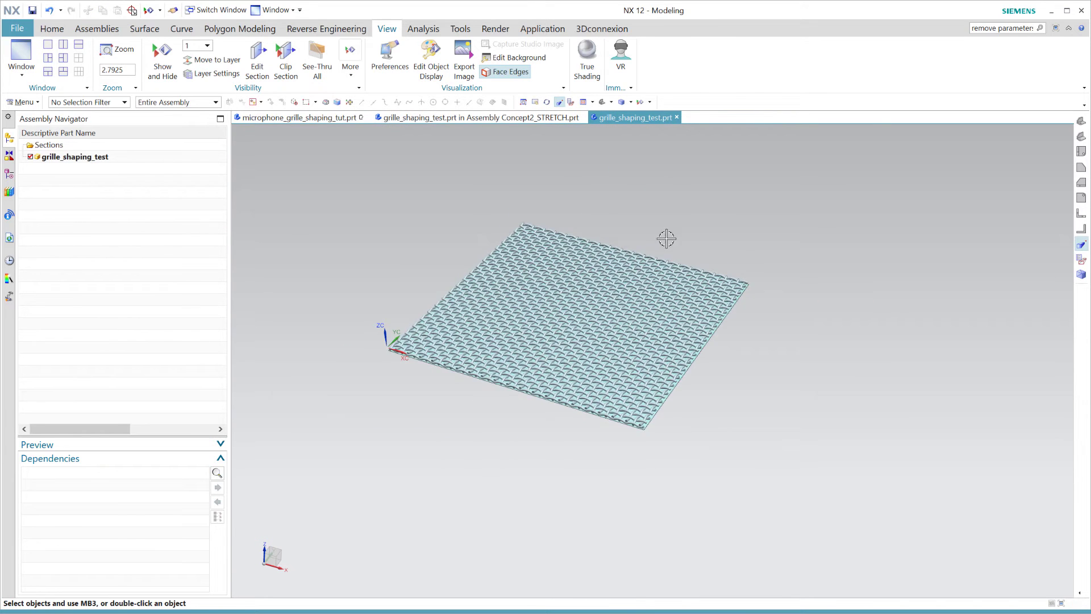
key(ctrl+f)
middle_drag(630, 285, 616, 268)
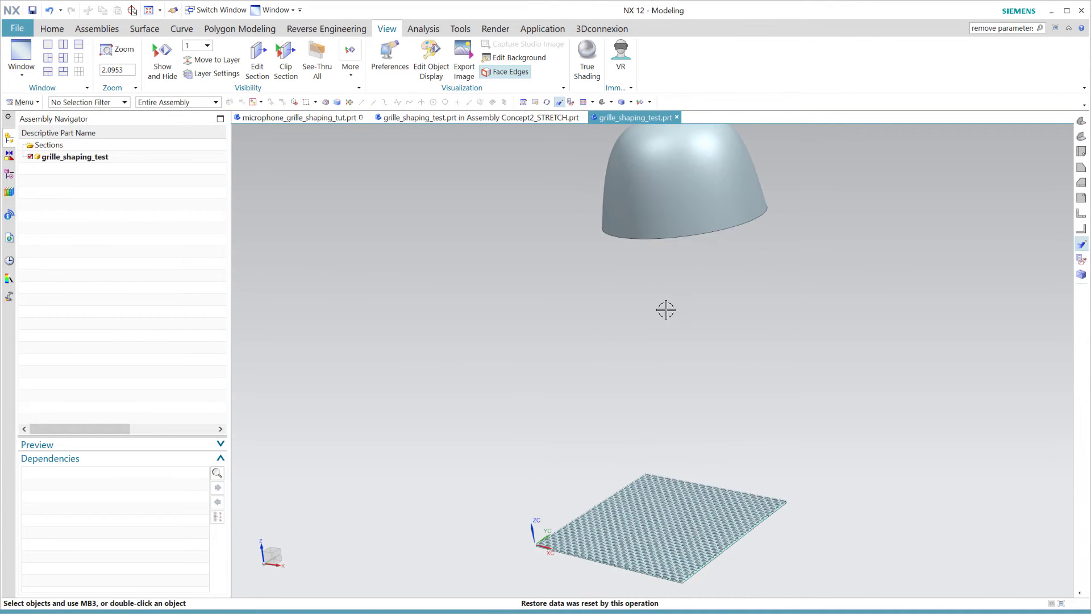
scroll(665, 309, down, 3)
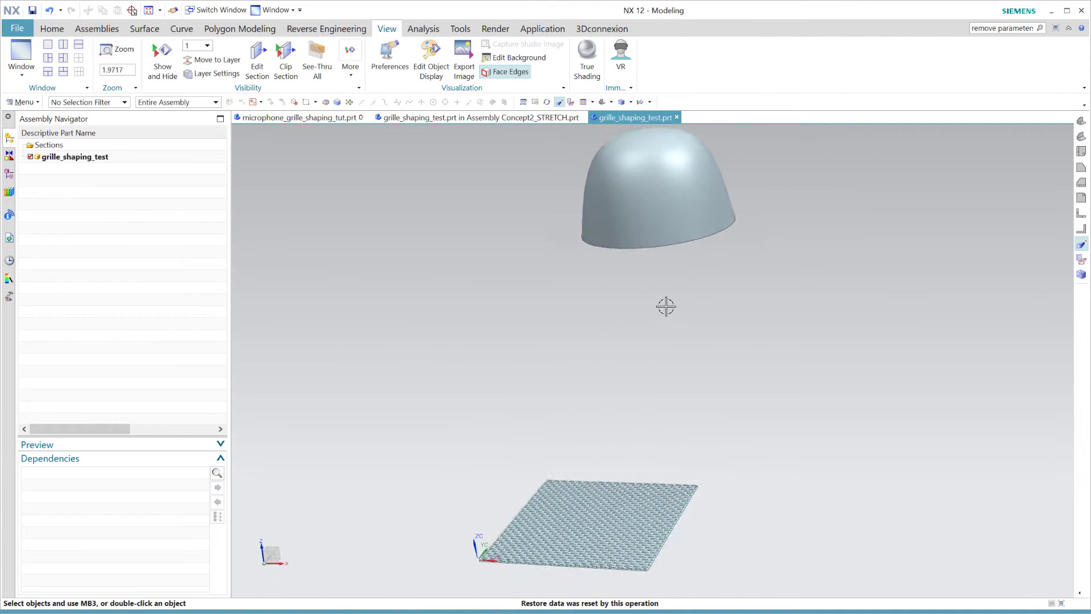
click(1082, 245)
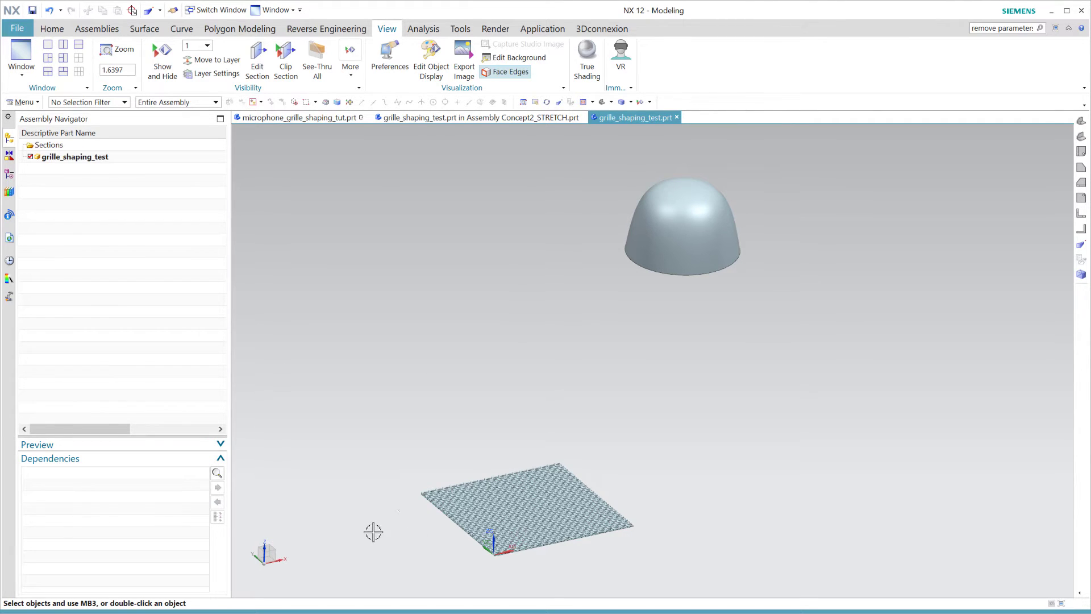
Step: Inspect the base surface beneath the woven grille and the linked dome body by selecting each, and clear the selection
scroll(449, 545, up, 10)
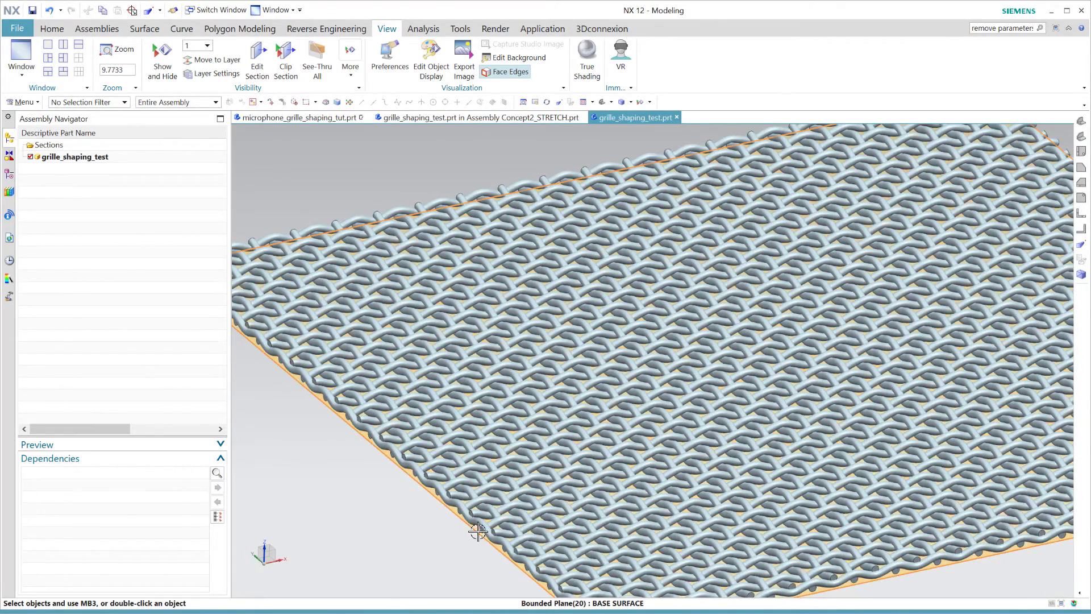
click(479, 533)
scroll(458, 560, down, 6)
scroll(459, 560, down, 3)
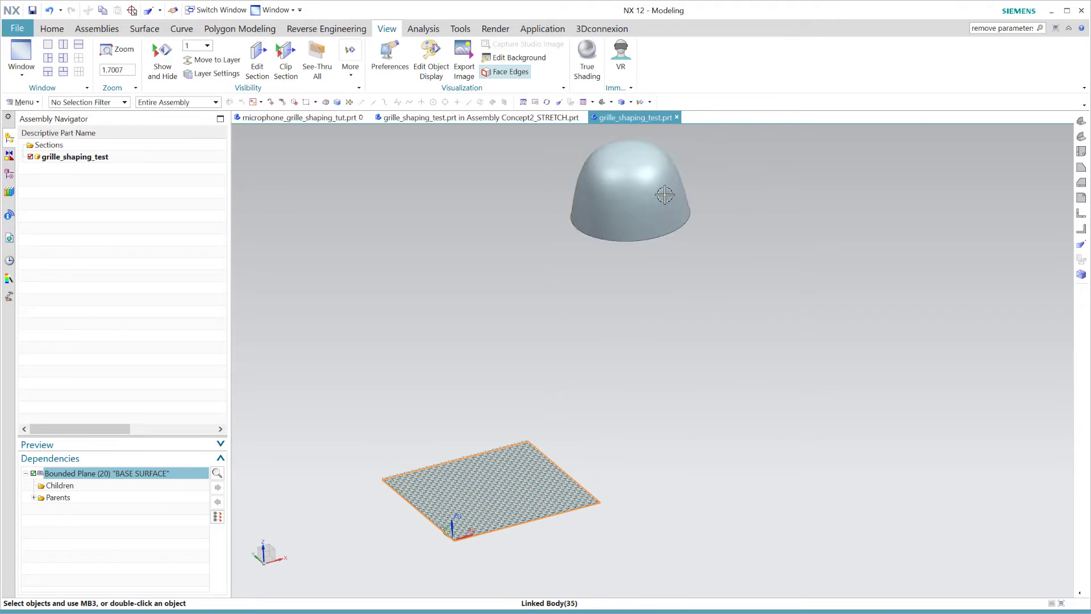
click(665, 194)
key(Escape)
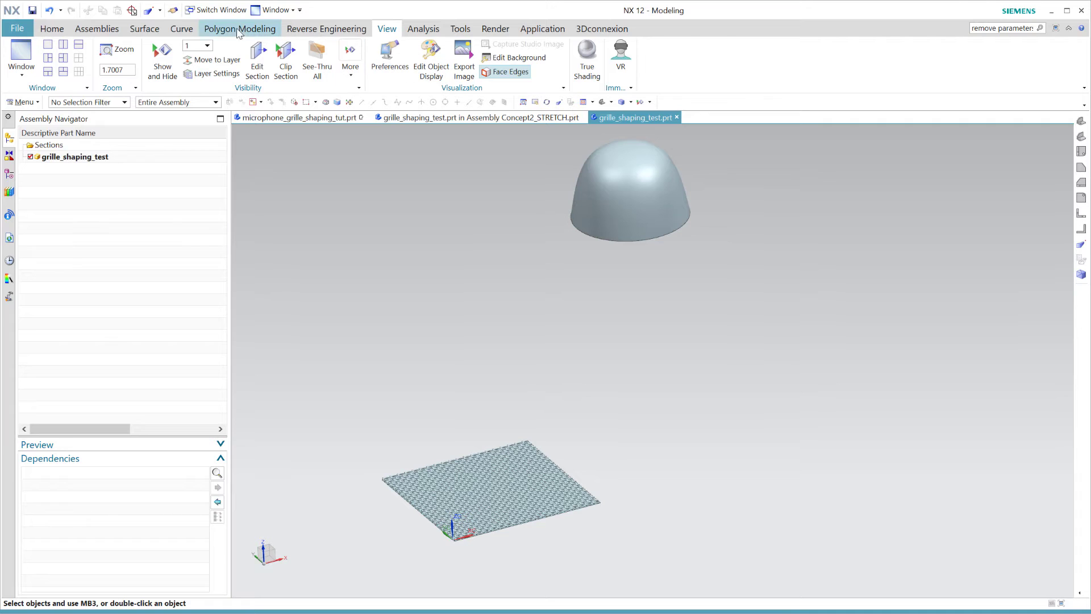
Step: Start Global Shaping by surface with the Stretch method and pick several crossing grille wires as the geometry to deform
click(145, 29)
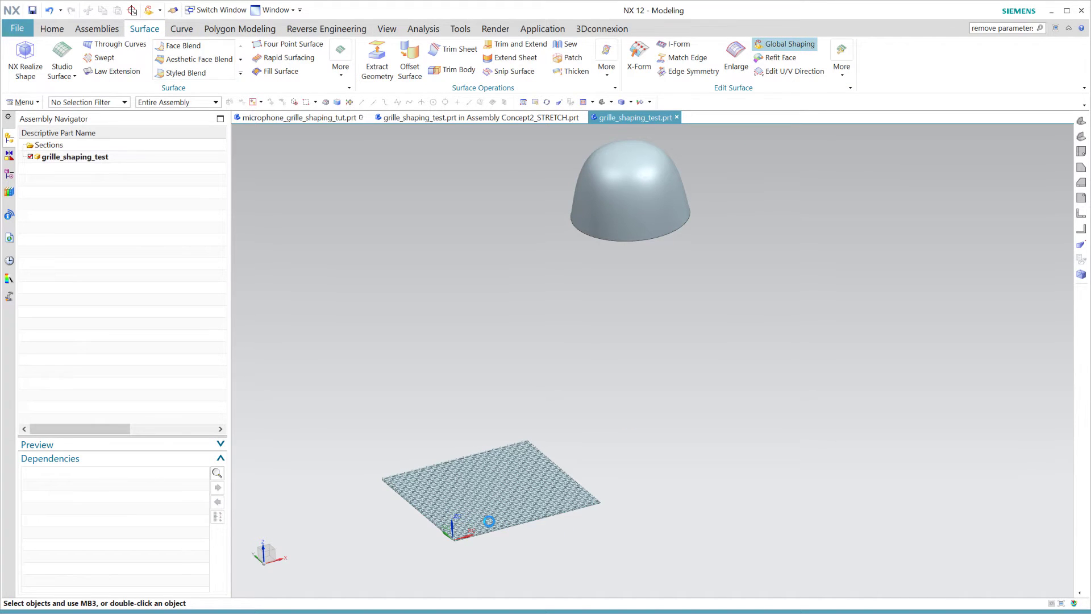
scroll(488, 511, down, 4)
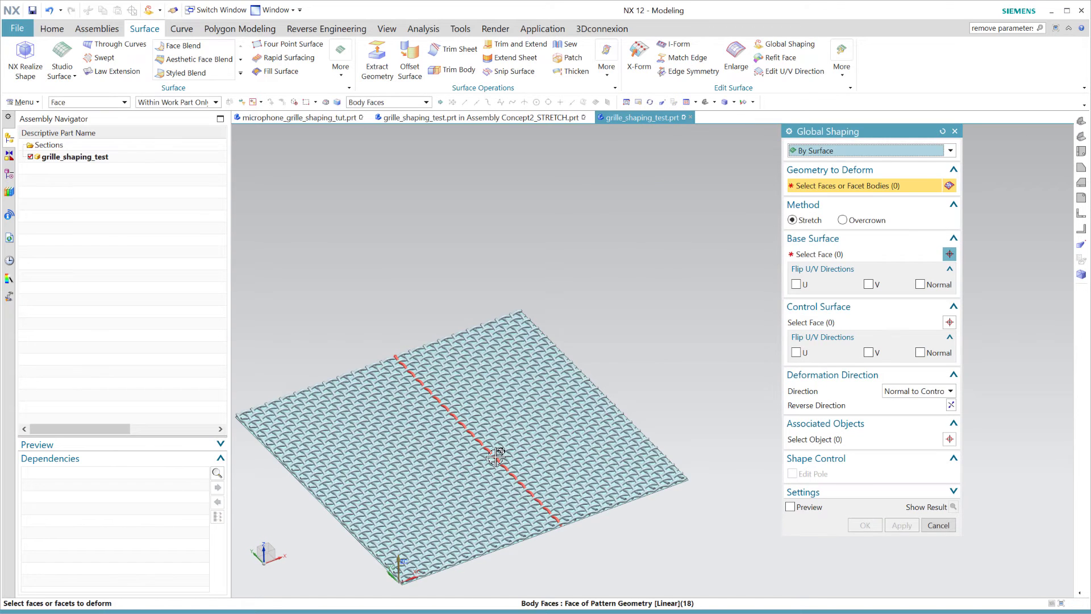
click(478, 460)
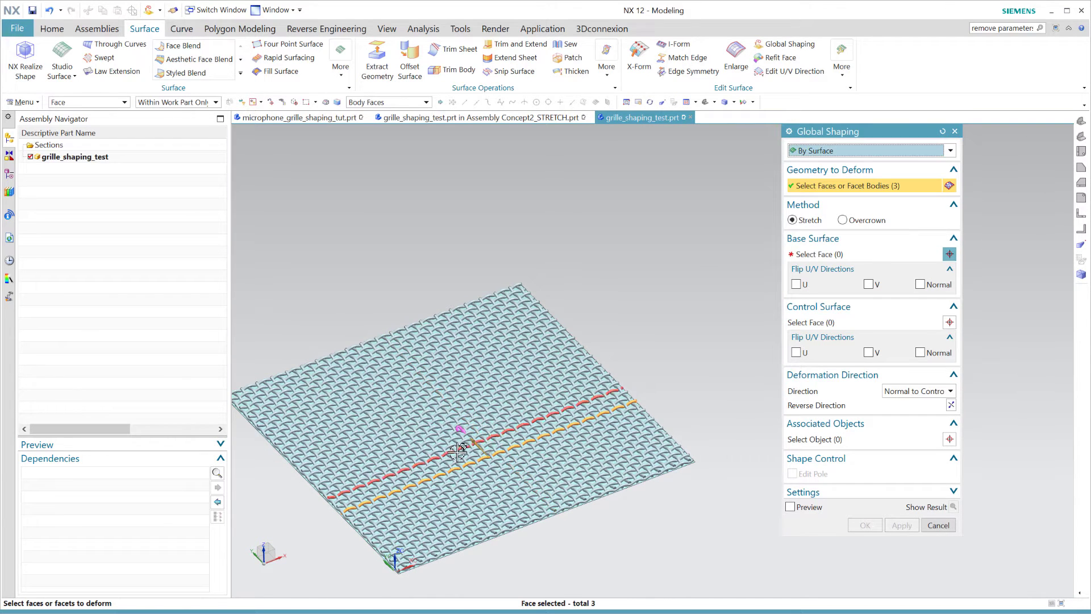
click(457, 450)
click(454, 432)
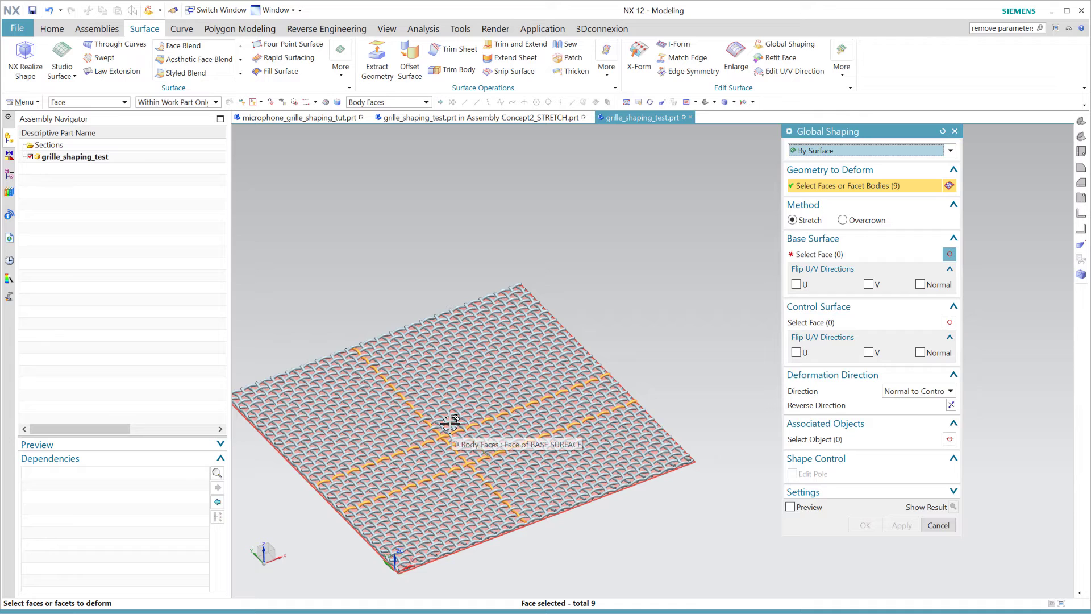
click(460, 404)
click(478, 404)
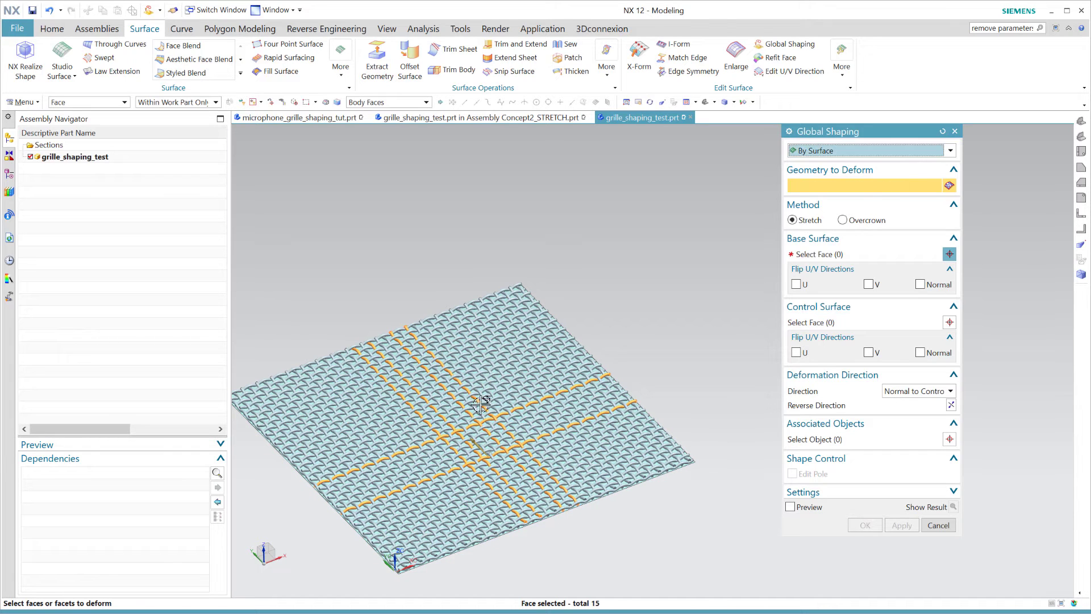
click(473, 407)
click(473, 408)
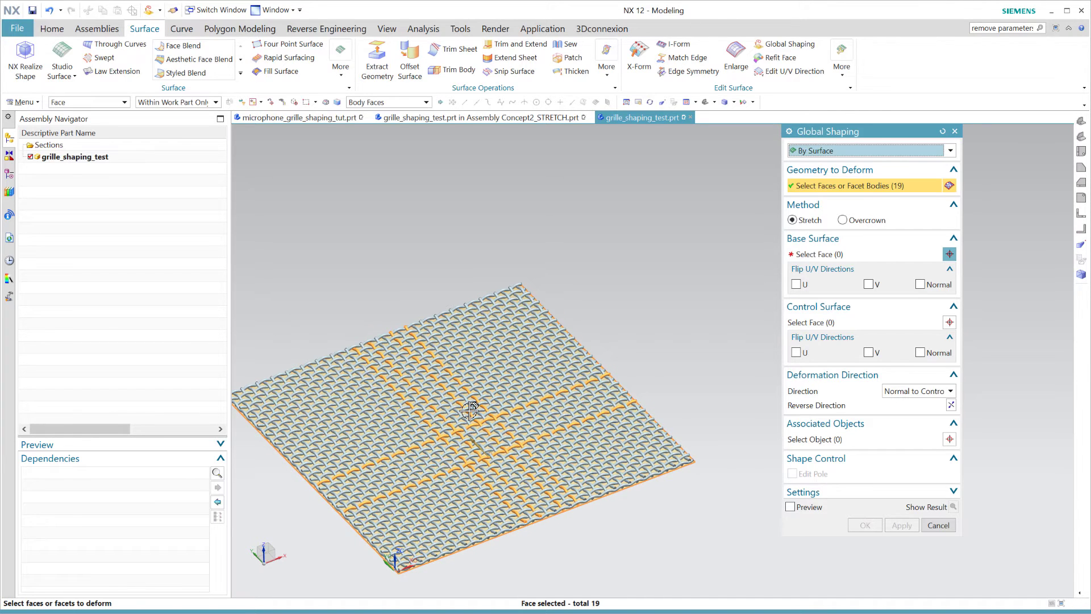
click(469, 409)
click(471, 408)
Step: Assign the flat sheet as base surface and the linked dome as control surface, preview the stretched wires, and cancel the shaping
click(885, 257)
click(587, 475)
scroll(587, 475, down, 4)
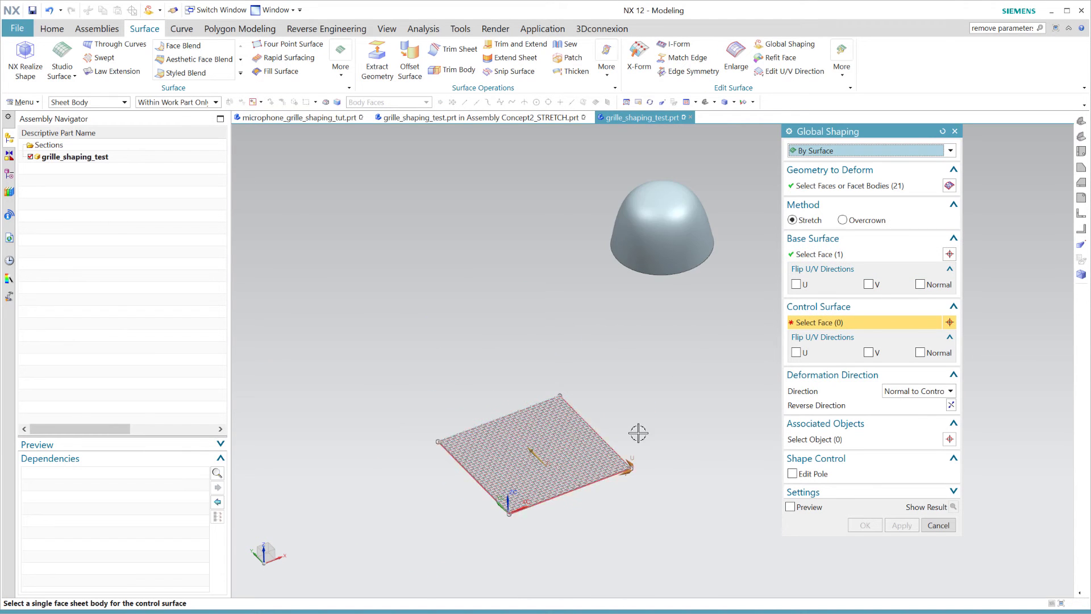
click(690, 239)
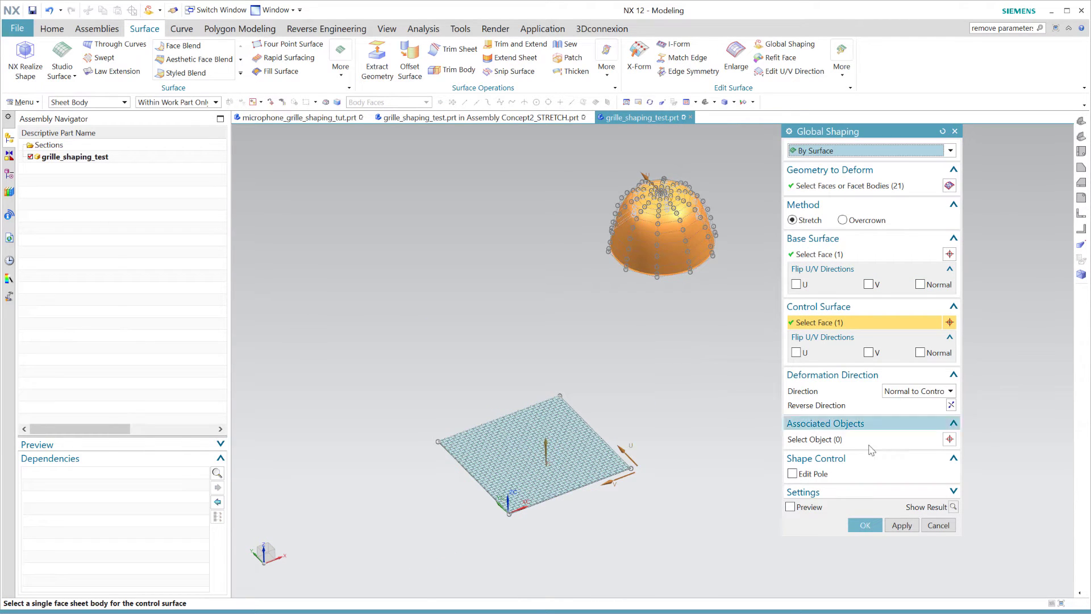
click(790, 506)
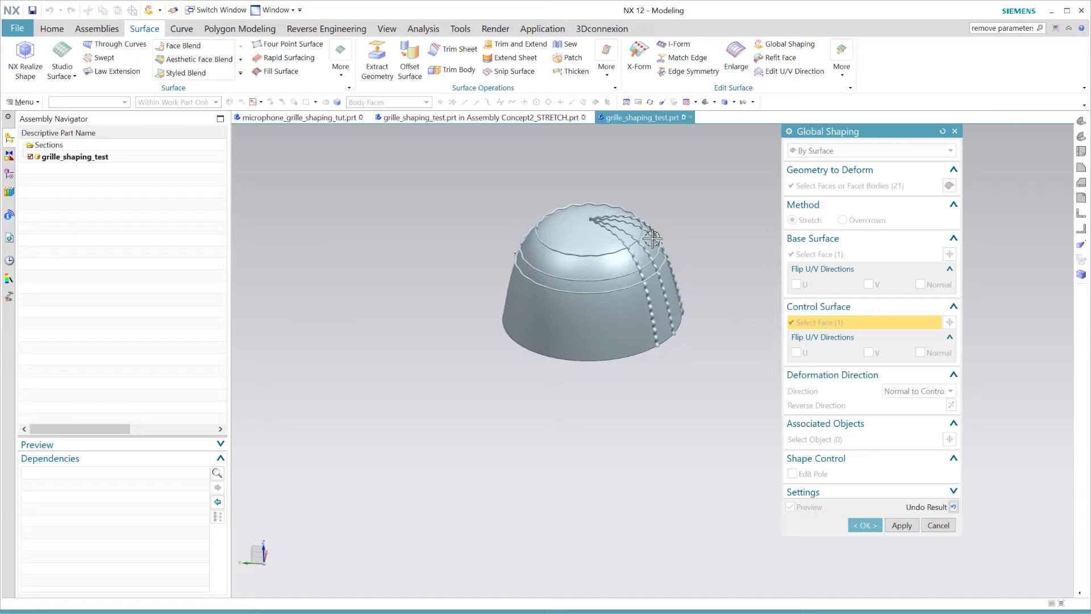
scroll(653, 237, down, 5)
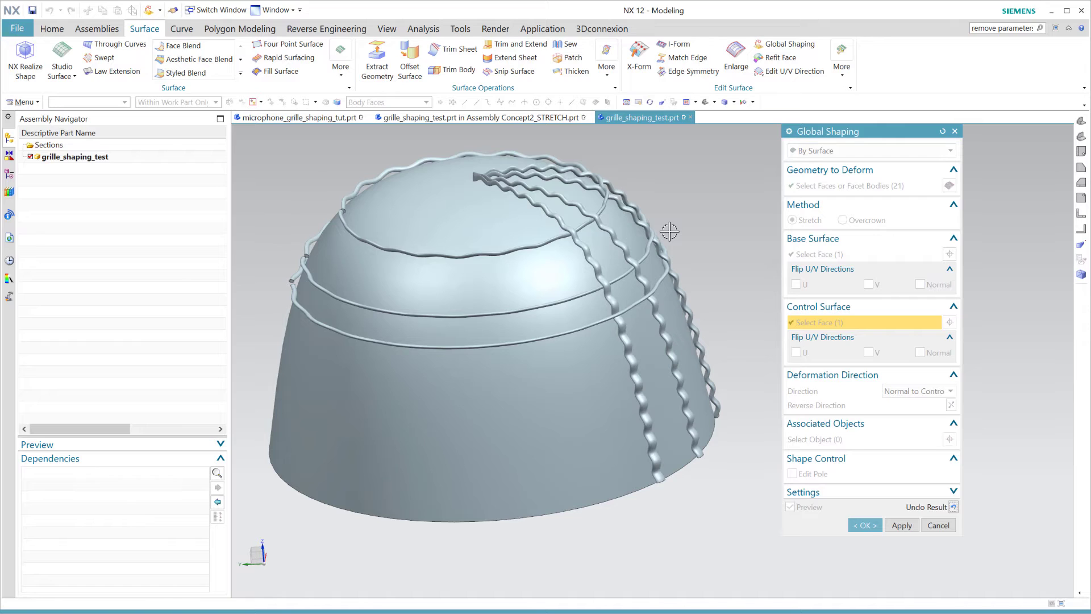
key(Escape)
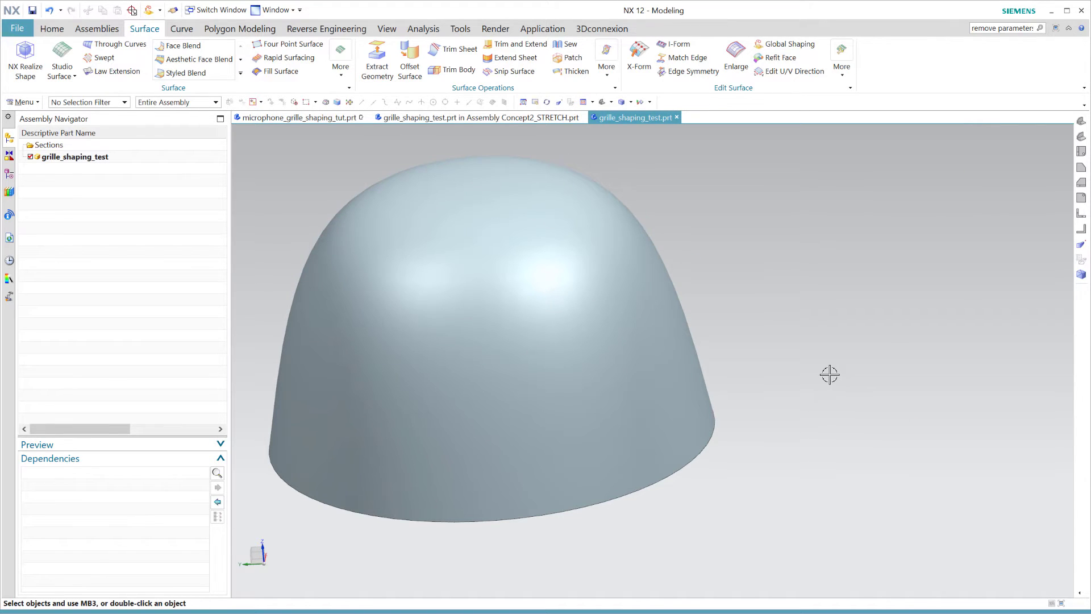
Step: Examine the control poles of the linked dome body with the Show Poles analysis
scroll(830, 375, down, 4)
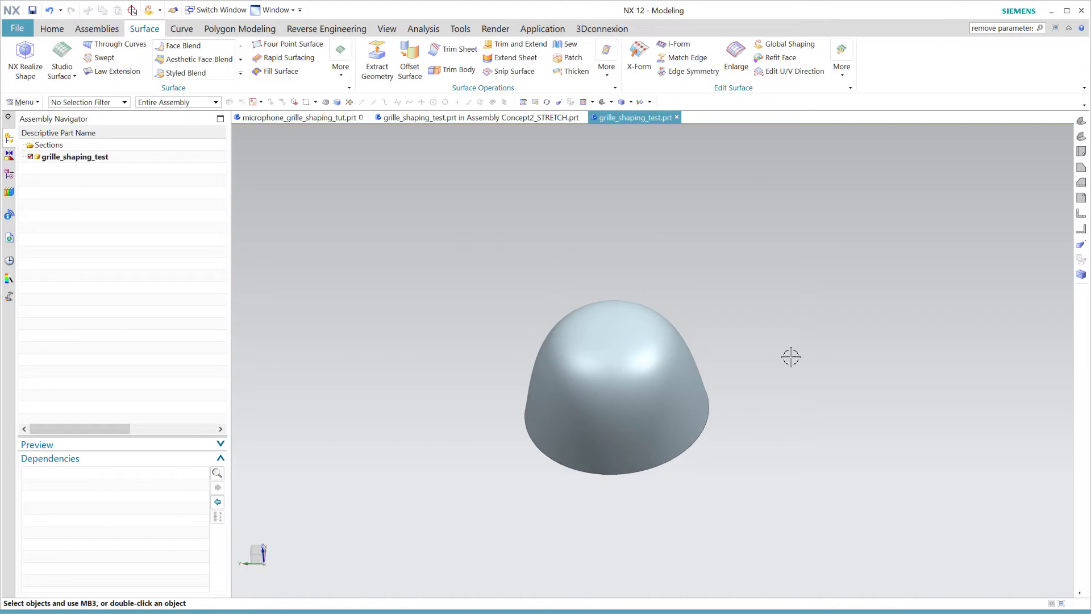
shift+middle_drag(694, 323, 690, 323)
click(392, 30)
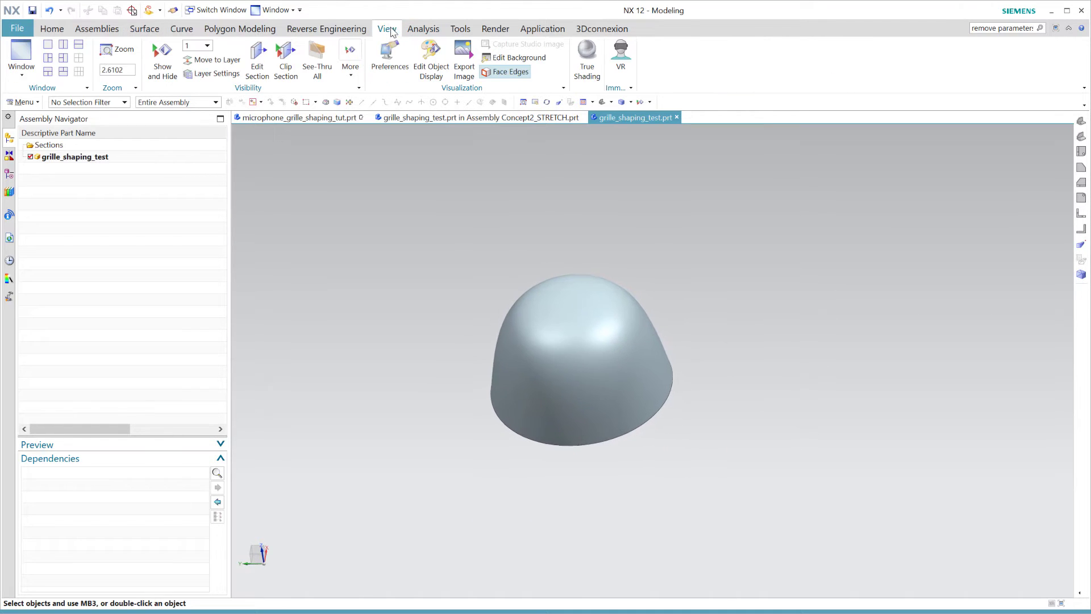
click(419, 30)
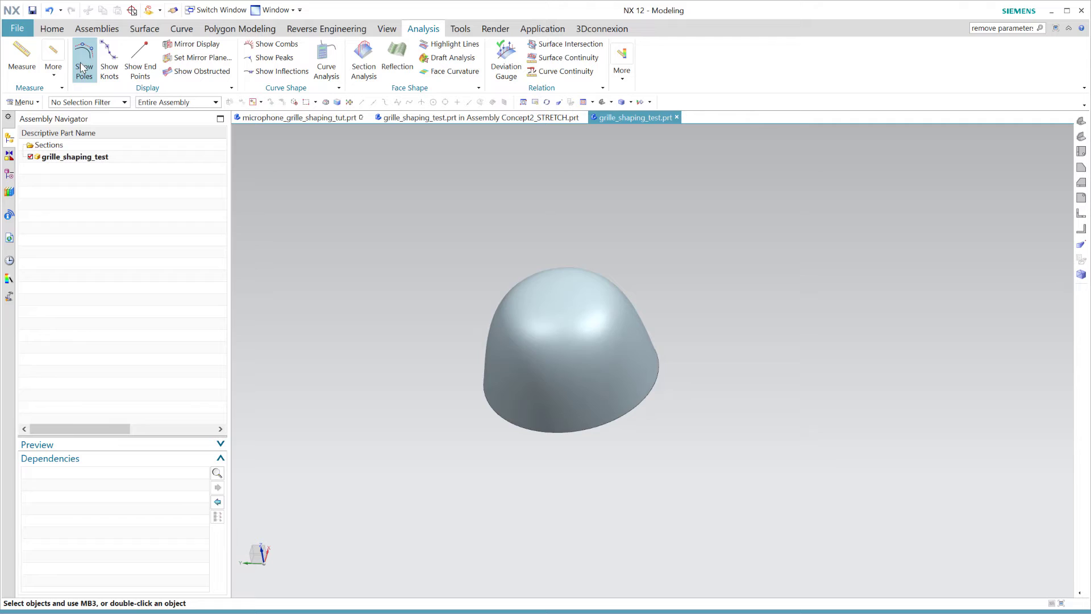
click(616, 391)
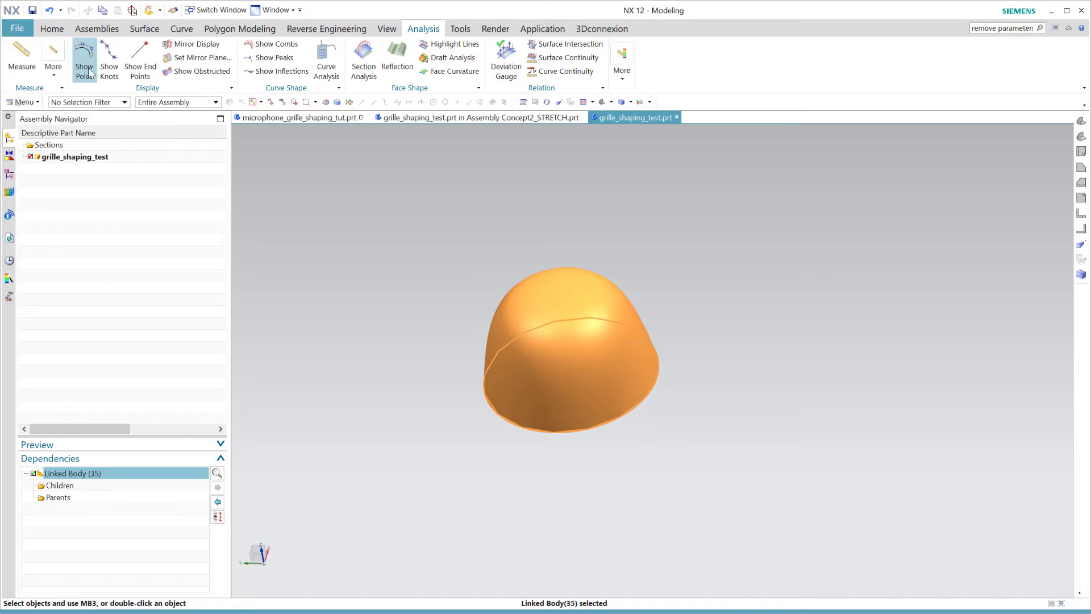
click(675, 404)
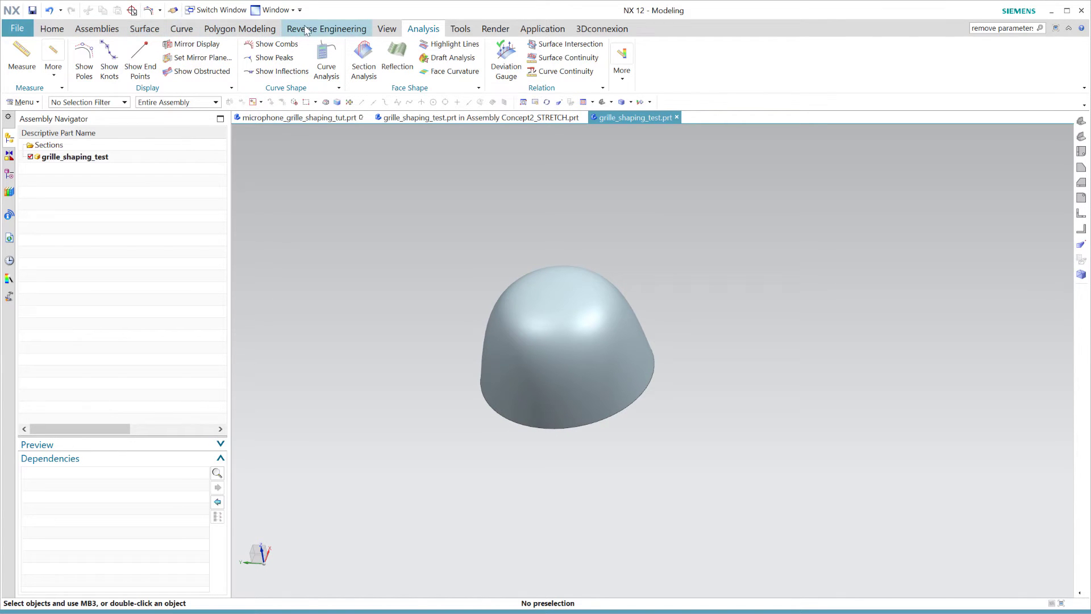
Step: Run X-Form on the linked dome surface, examine its pole grid against the flat grille, and apply the feature
click(144, 28)
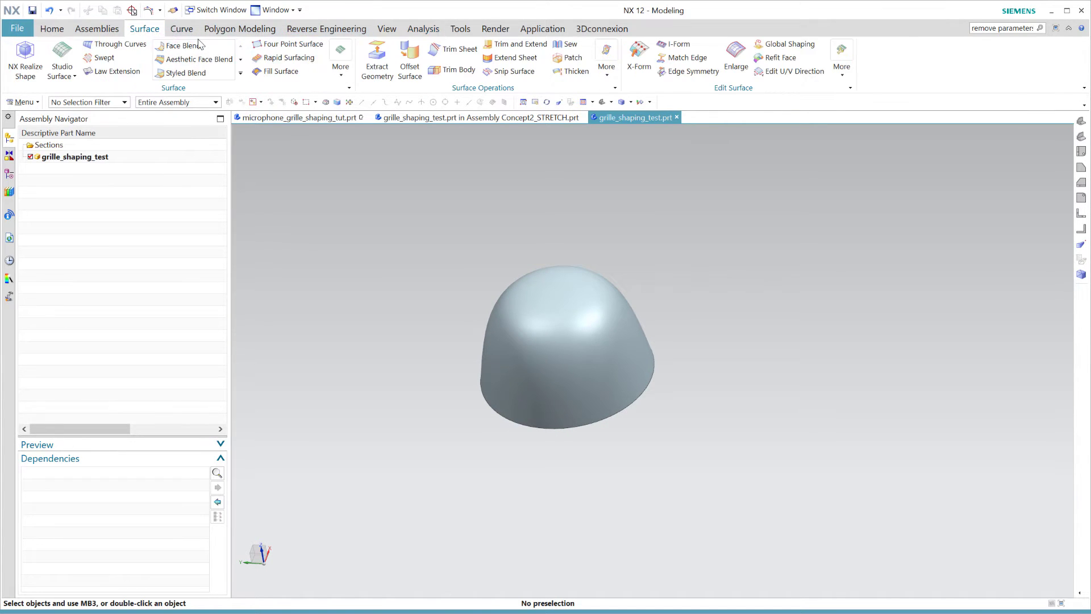
click(639, 54)
click(589, 325)
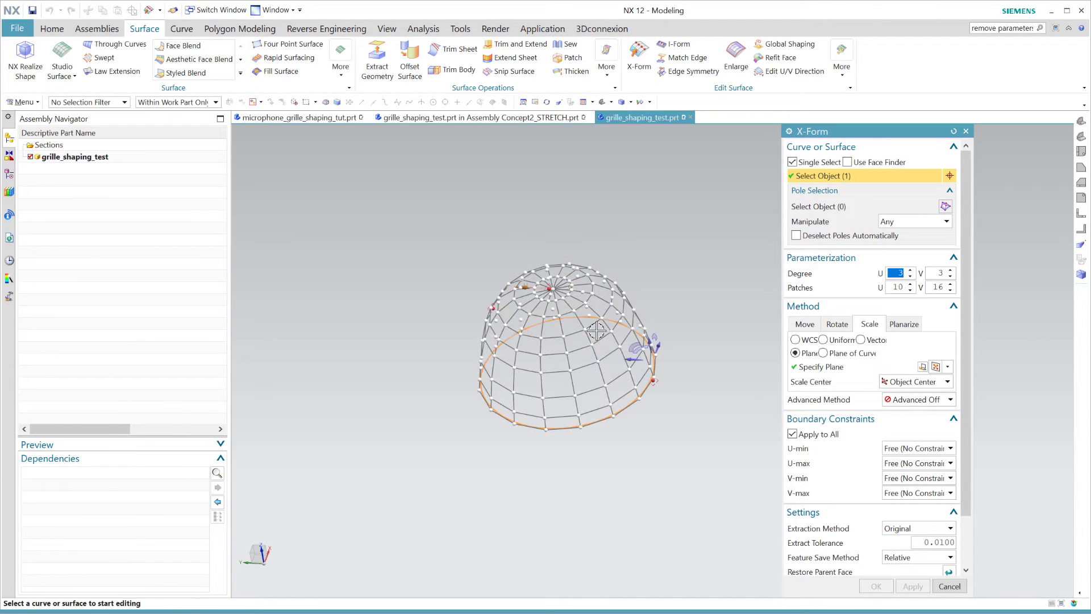
key(Home)
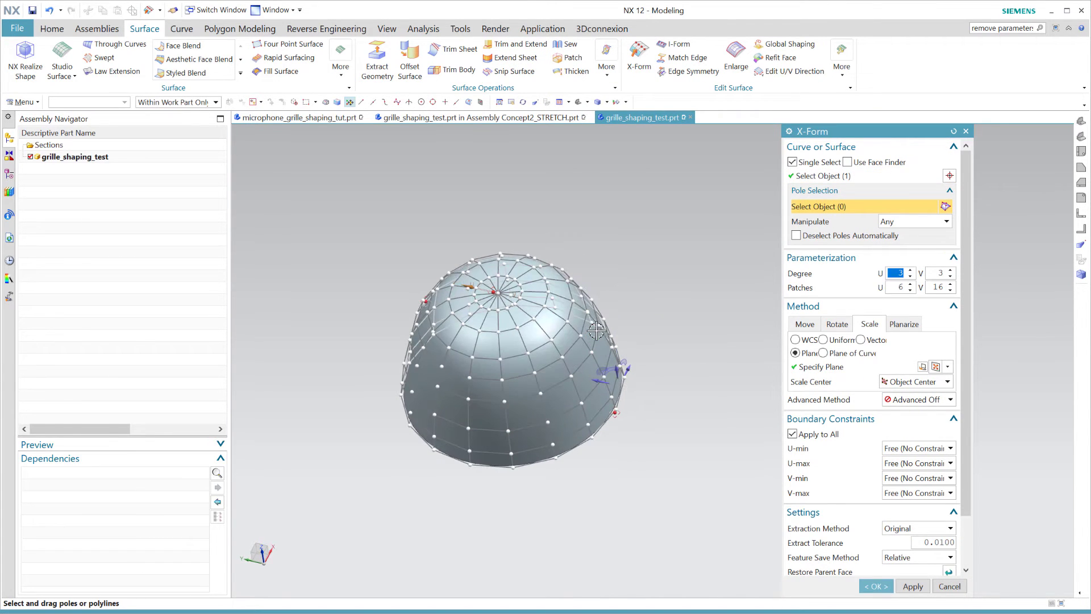
scroll(596, 331, down, 3)
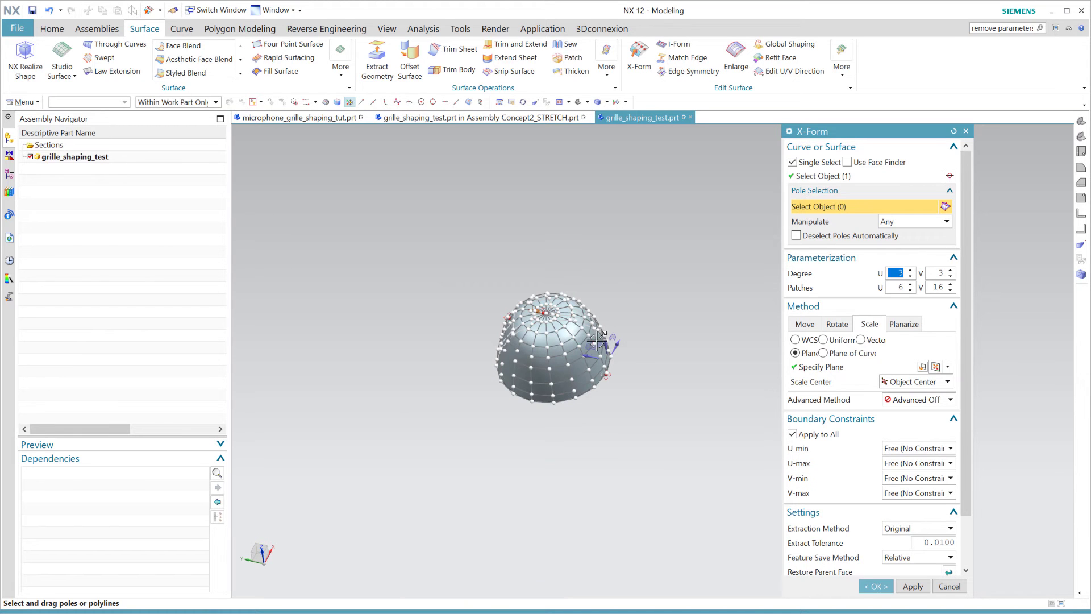
shift+middle_drag(604, 369, 595, 346)
scroll(593, 342, up, 1)
scroll(593, 342, up, 1)
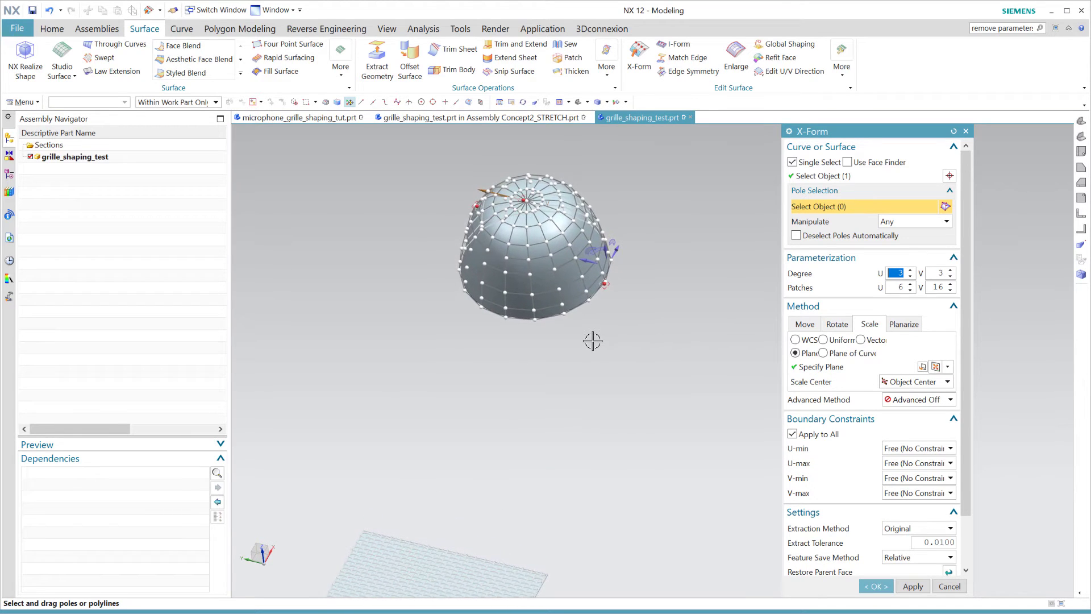
scroll(624, 308, up, 2)
scroll(623, 307, down, 2)
shift+middle_drag(623, 307, 651, 241)
scroll(650, 241, down, 1)
click(905, 586)
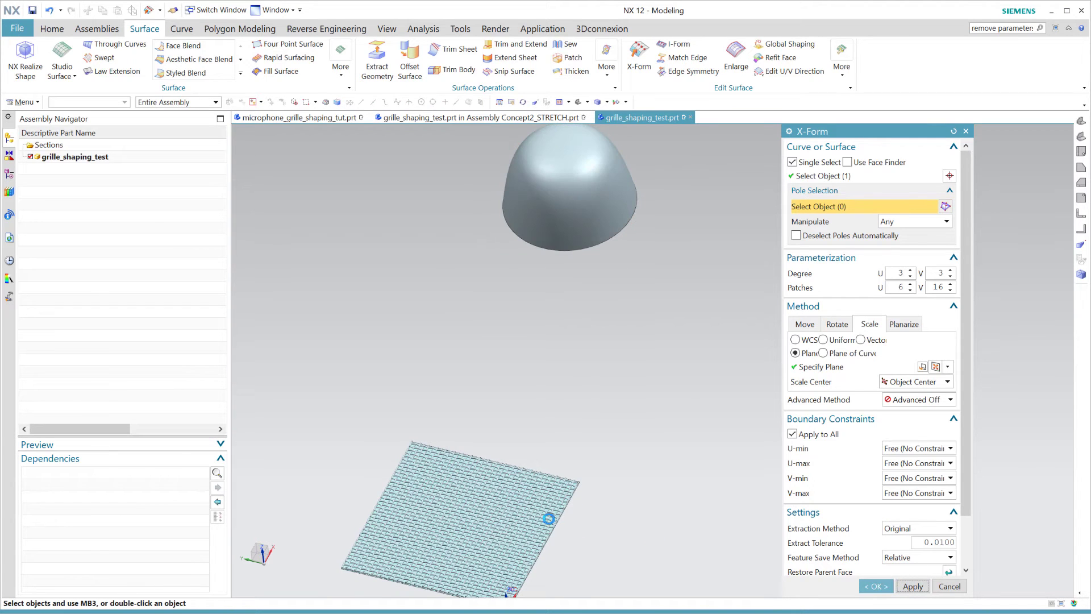
Step: Load the flat base surface beneath the grille into X-Form, set its V degree to 5 and keep a single V patch
scroll(515, 455, up, 5)
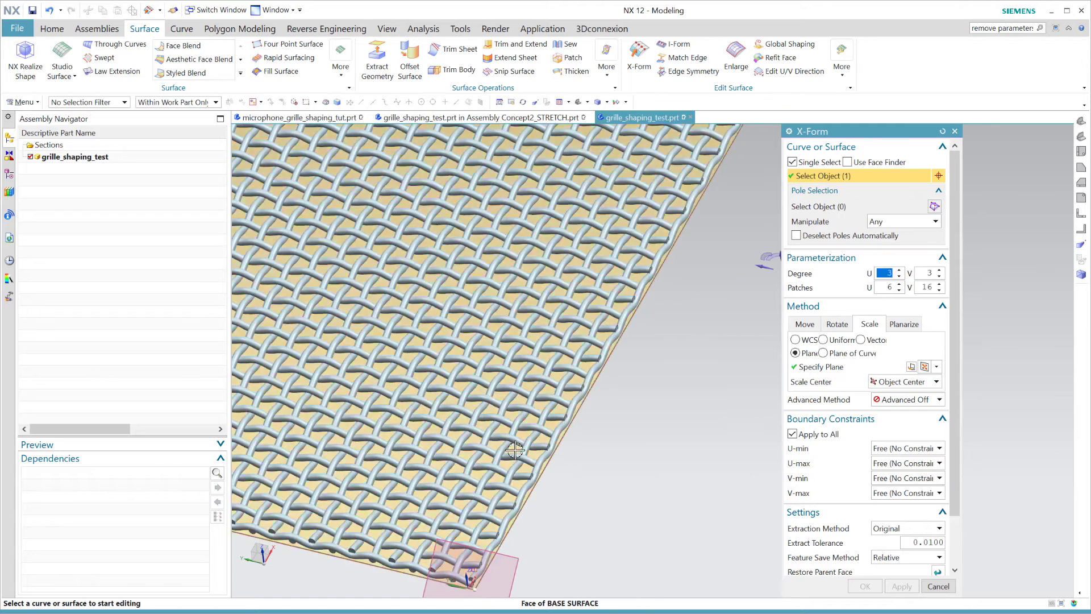
click(567, 388)
scroll(567, 388, down, 2)
click(939, 271)
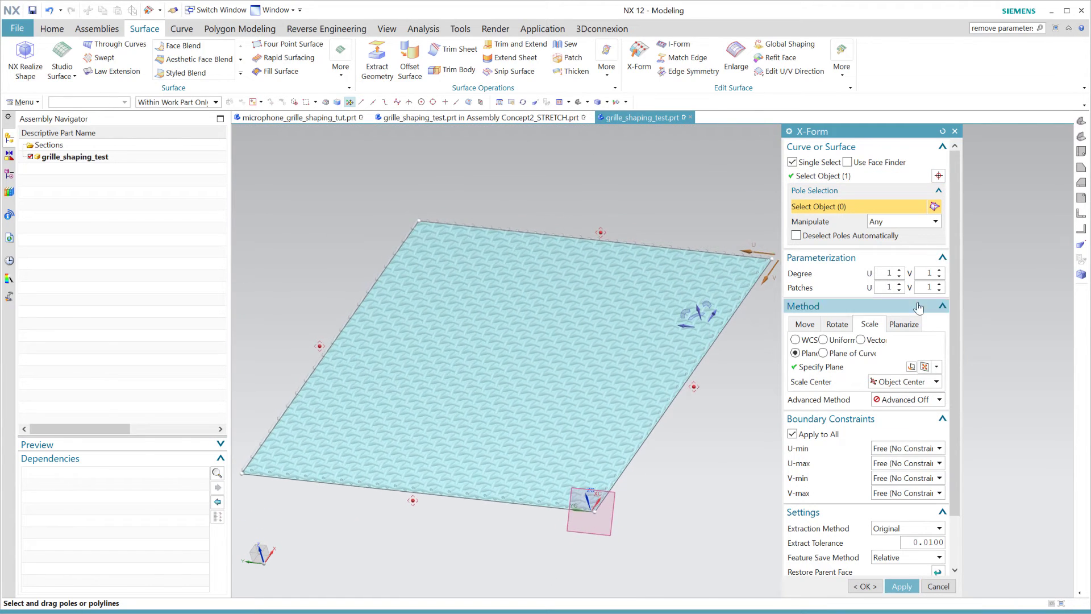
click(939, 271)
click(939, 271)
click(940, 271)
click(940, 284)
click(940, 285)
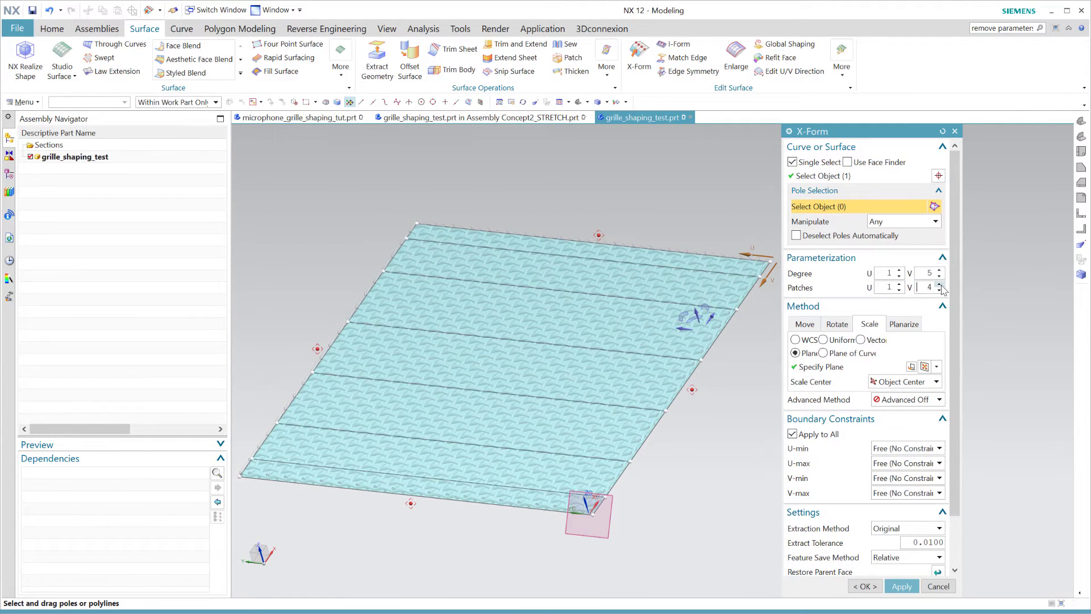
click(940, 285)
click(940, 285)
click(940, 291)
click(940, 291)
click(940, 291)
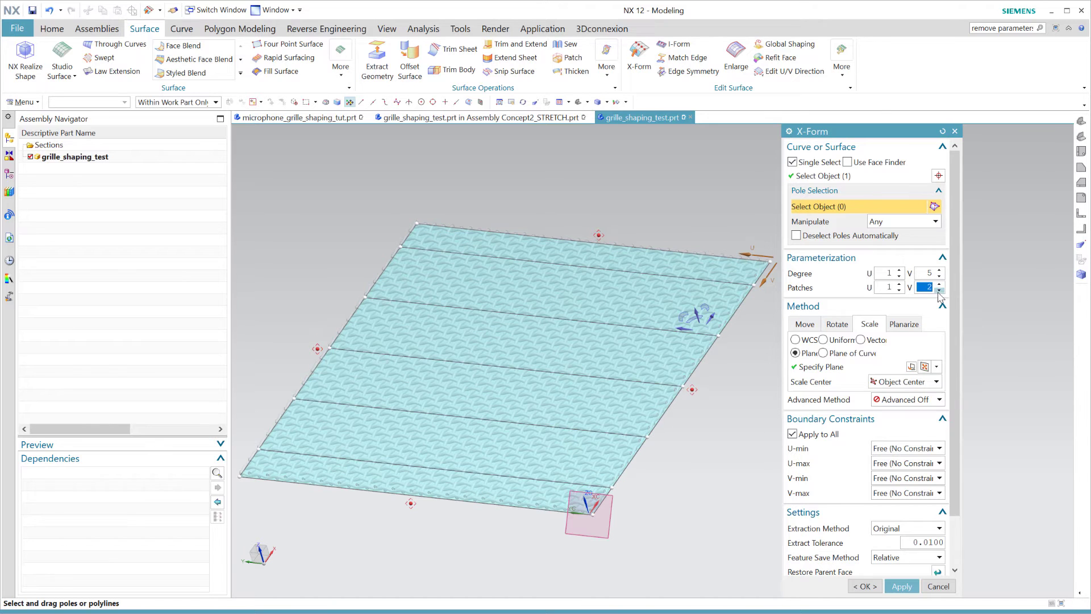
click(939, 291)
Step: Set the base surface's degree to 6 in both U and V and apply the X-Form
click(899, 270)
click(900, 270)
click(899, 270)
click(899, 270)
click(900, 270)
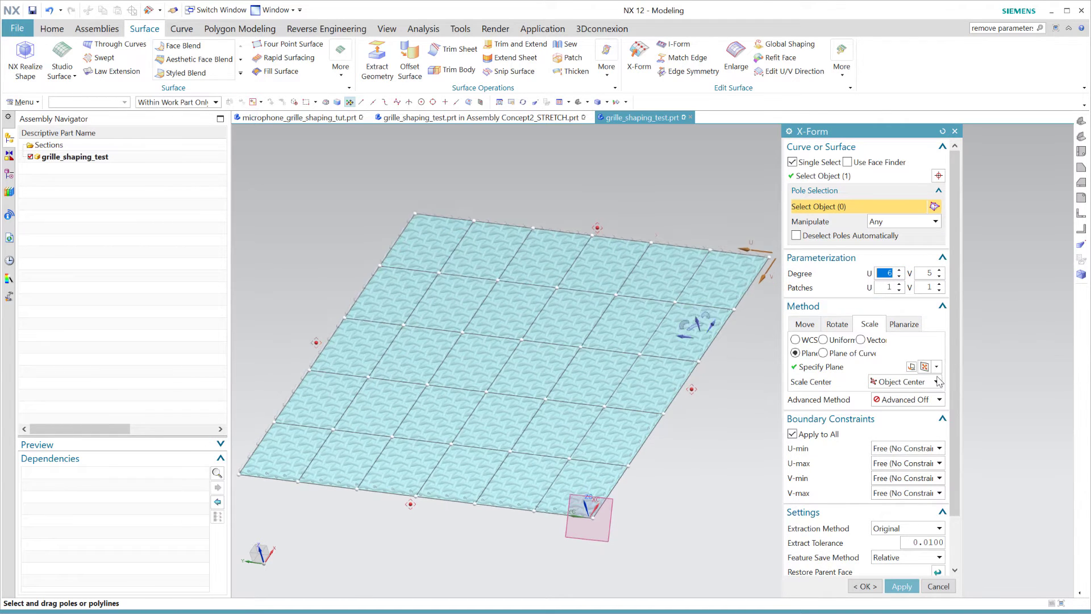
click(940, 271)
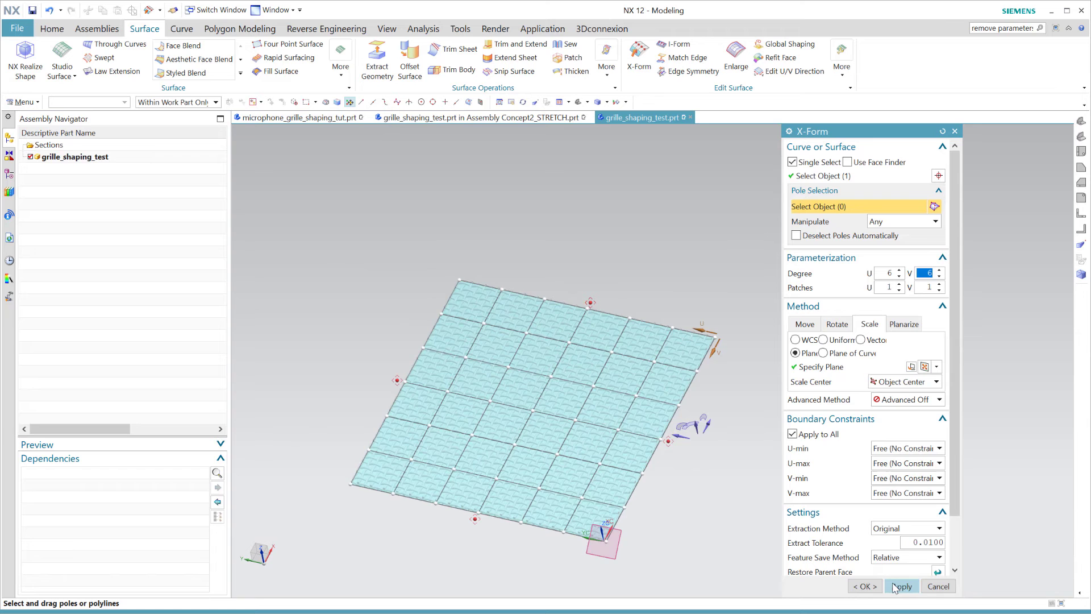
click(898, 586)
click(864, 586)
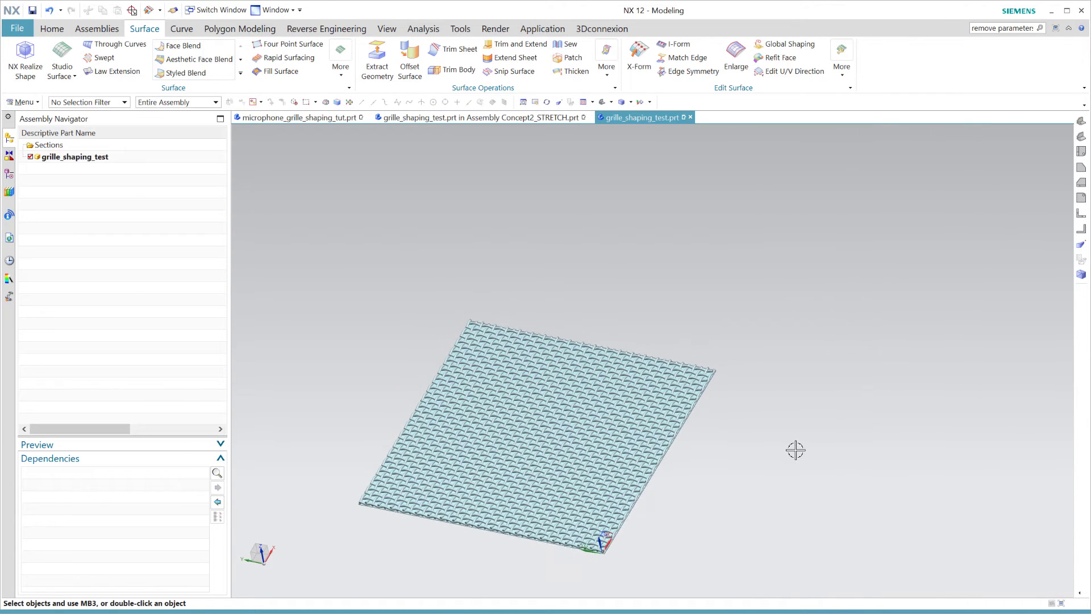
Step: Examine the linked dome's control poles with Show Poles, turn the display off again, and clear the selection
key(ctrl+f)
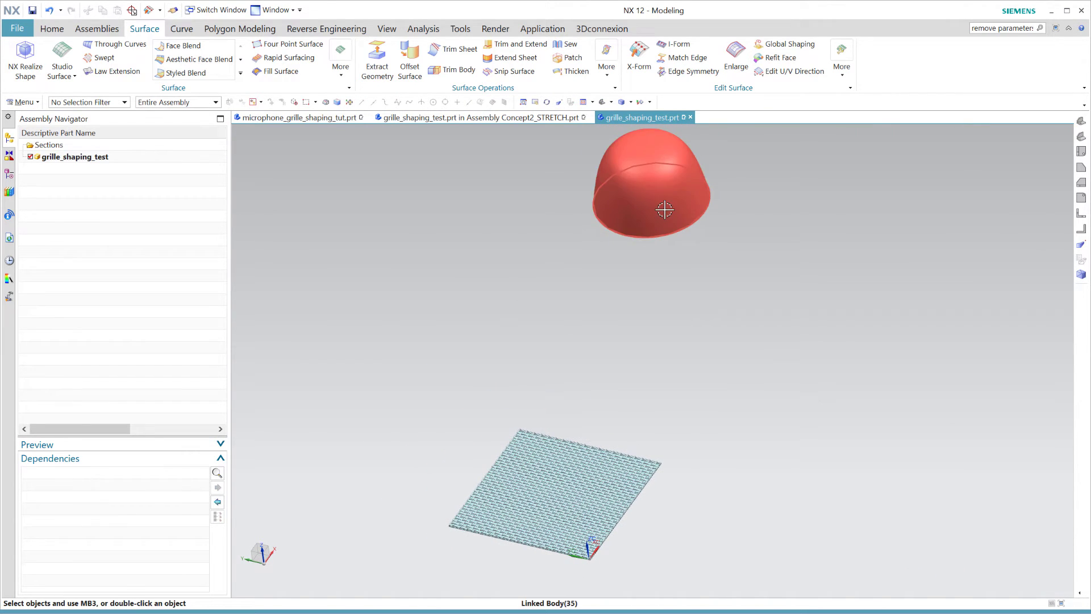
click(665, 210)
click(387, 29)
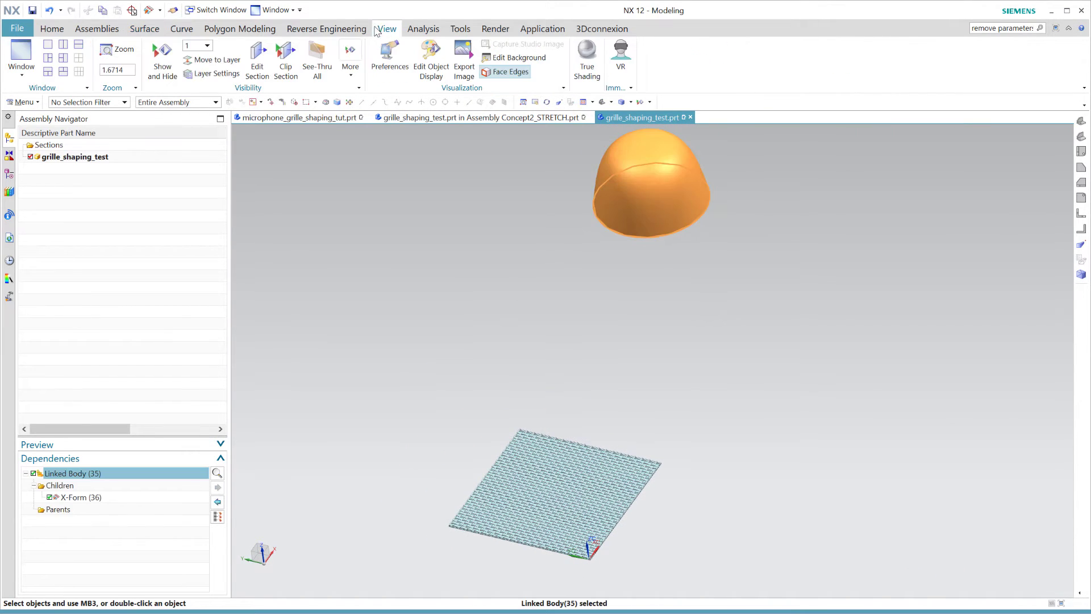
click(423, 29)
click(86, 52)
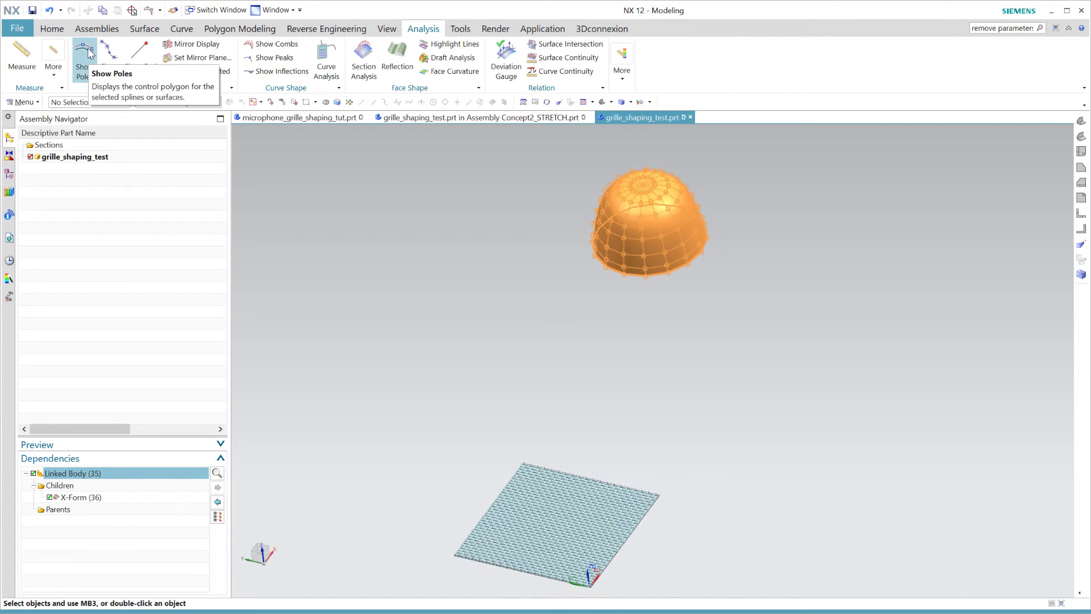
click(88, 52)
key(Escape)
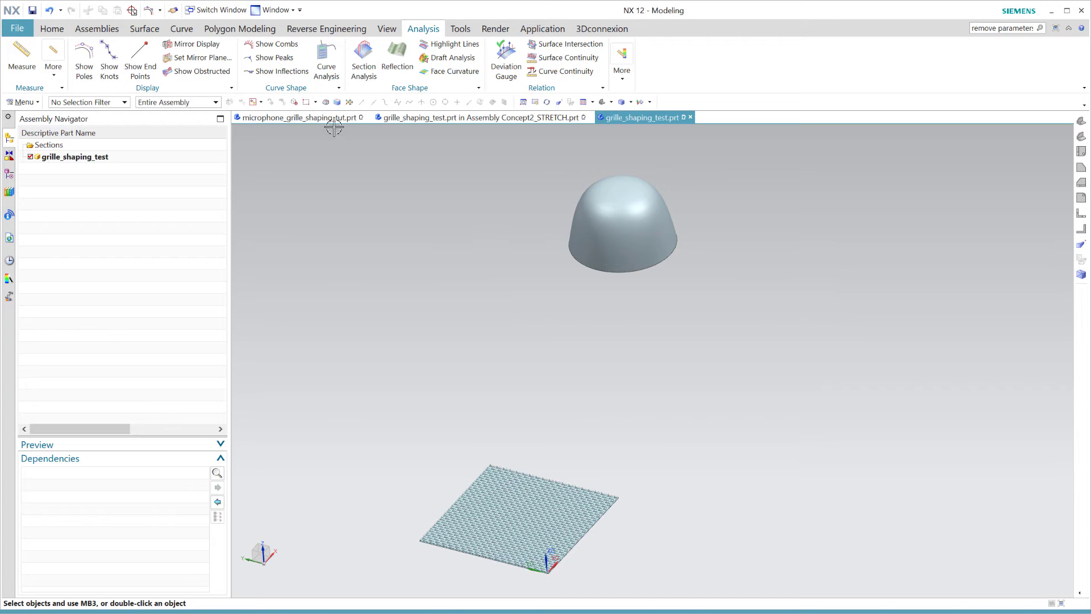
Step: Offset the dome's face by 1 mm with Offset Region
click(52, 29)
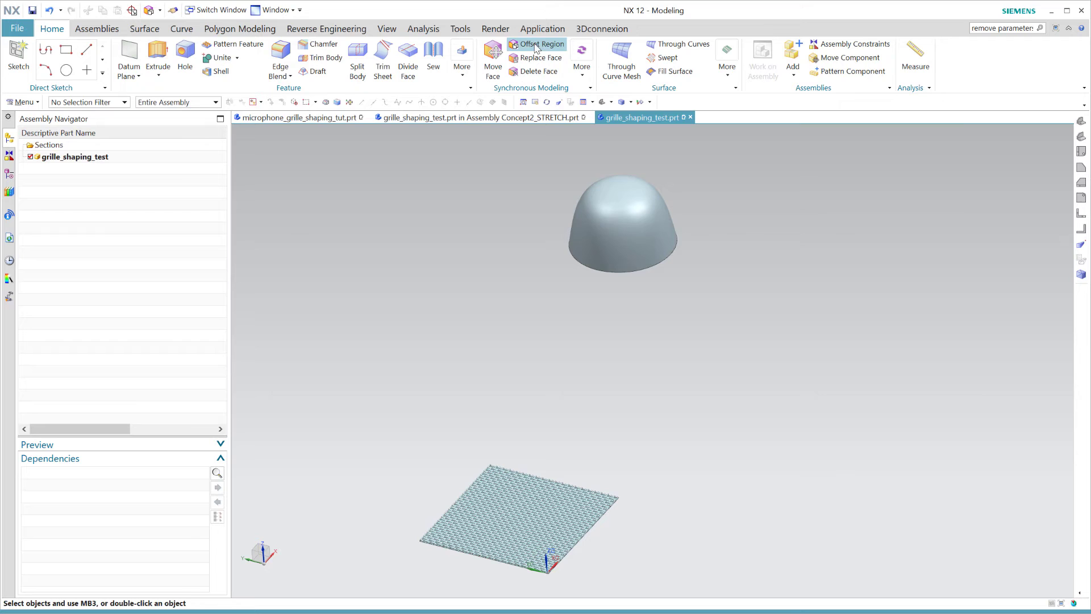
click(536, 45)
click(645, 214)
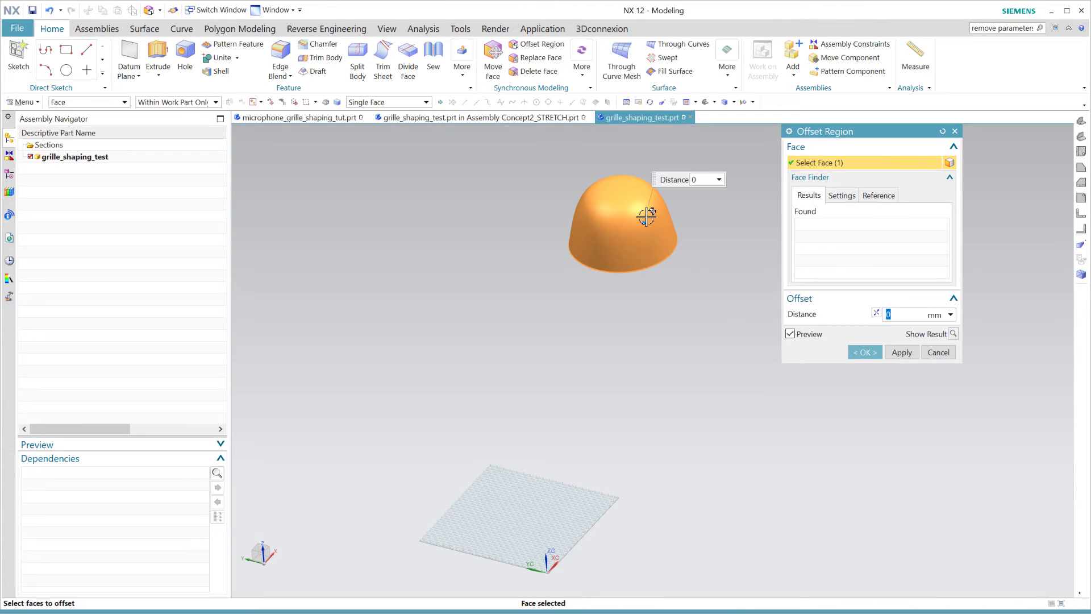
click(889, 316)
text(1)
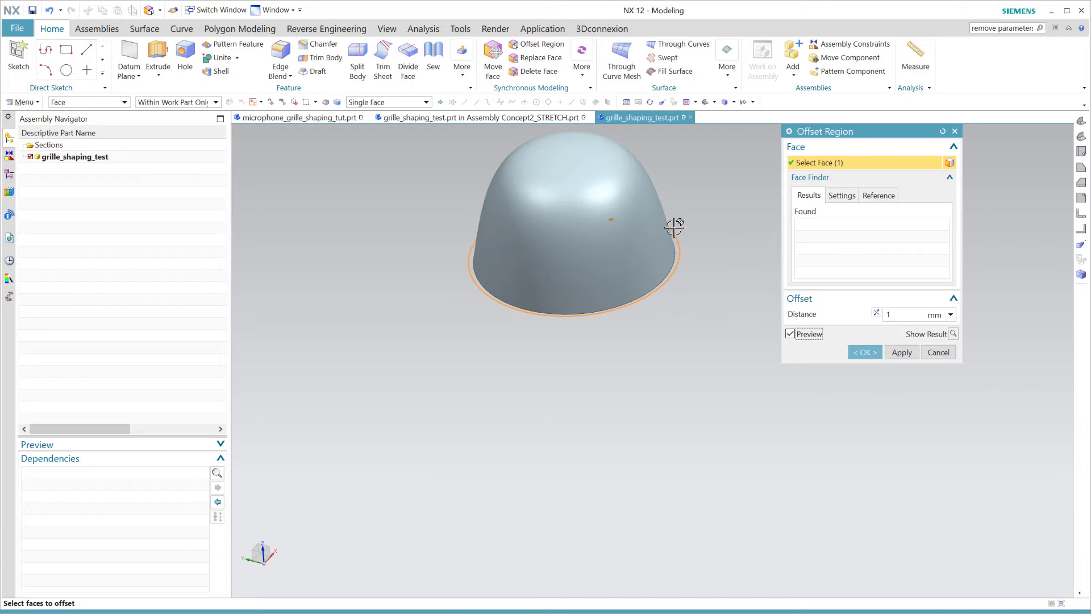
click(865, 352)
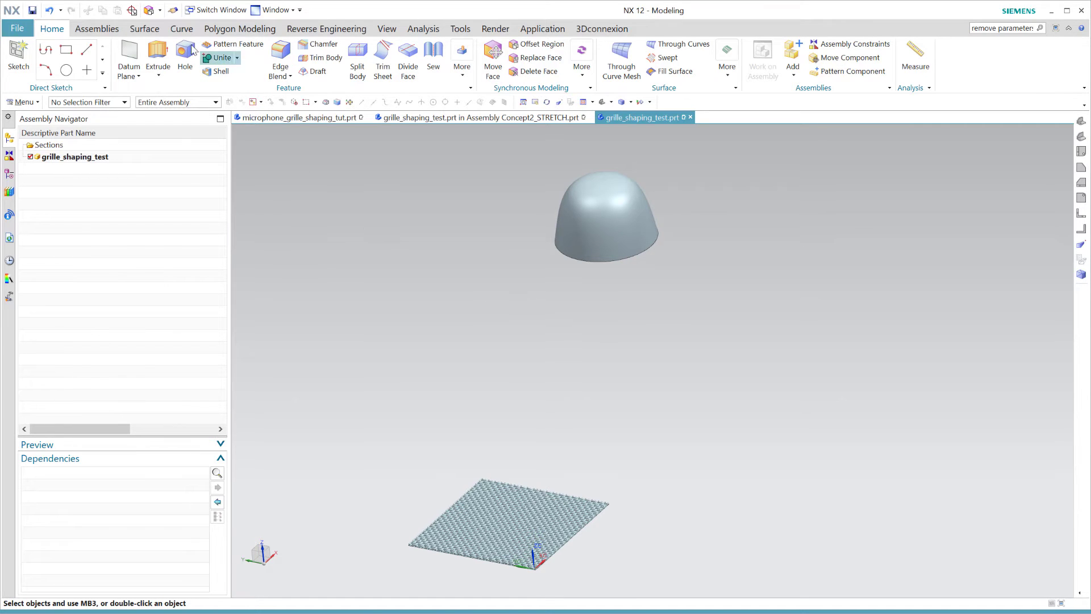
Step: Create an NX-type facet body from the dome sheet with 0.1 maximum deviation, keeping the input body
click(310, 30)
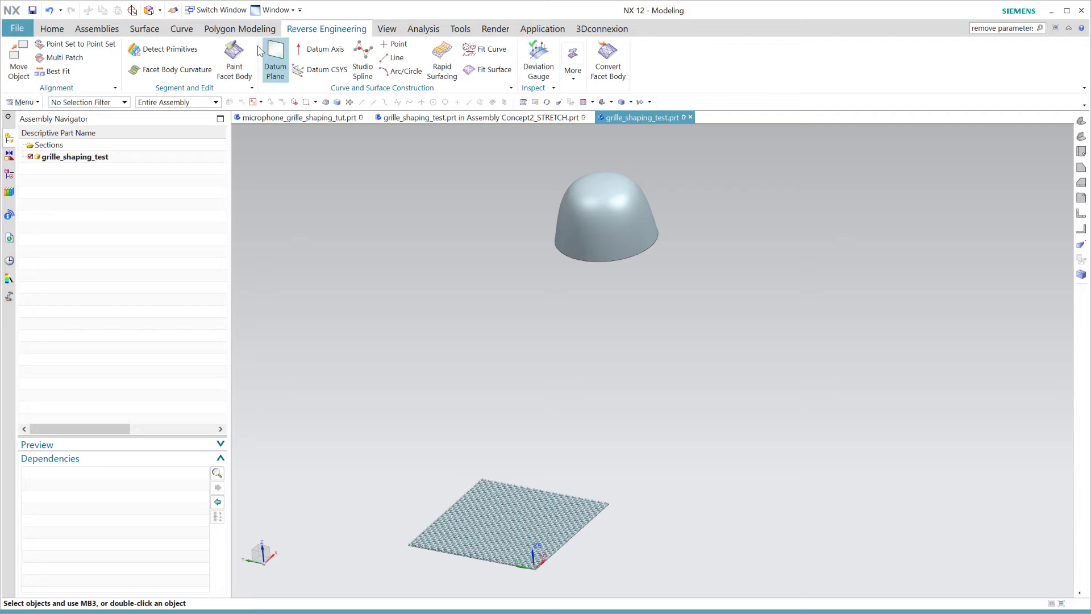
click(245, 31)
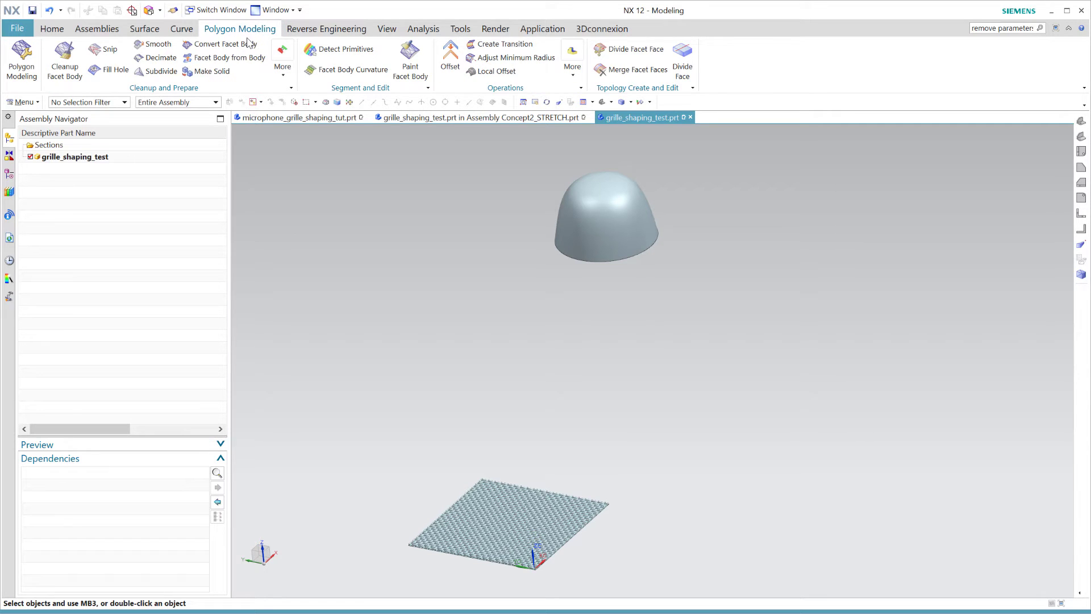
click(225, 58)
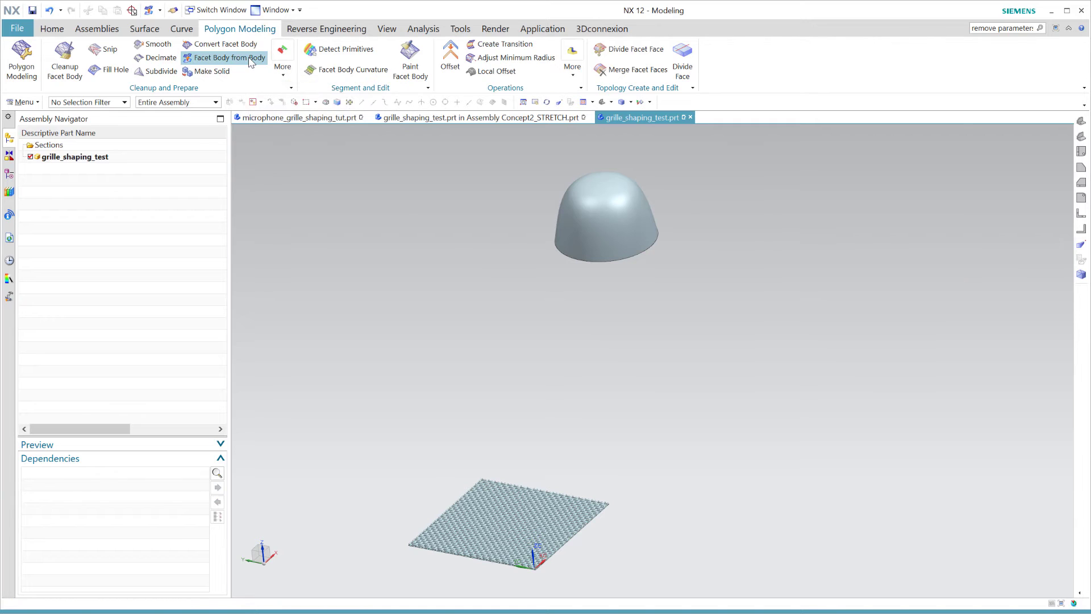
click(625, 213)
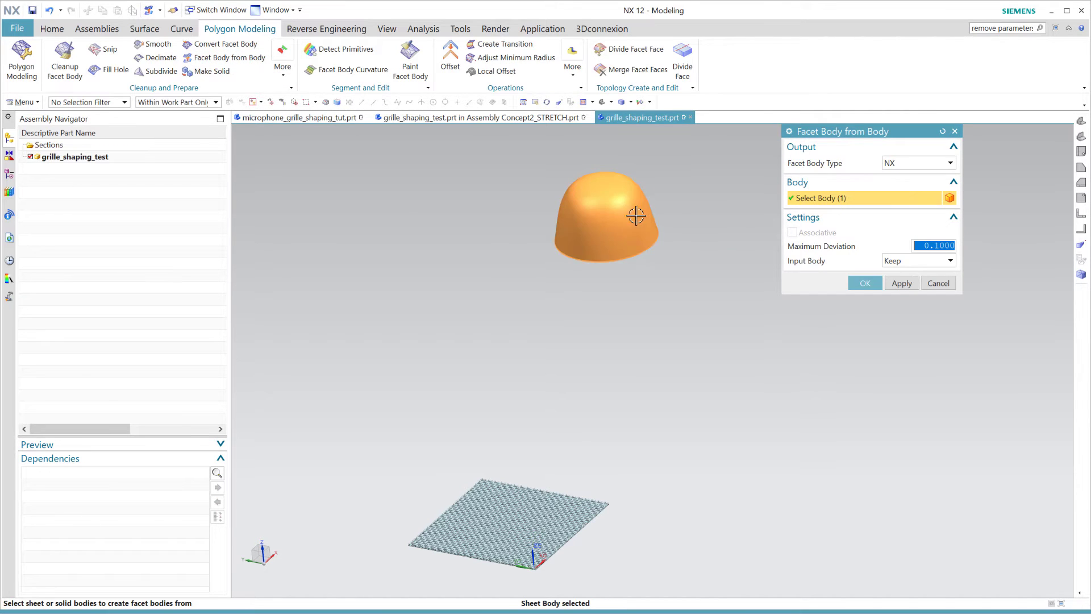
click(862, 284)
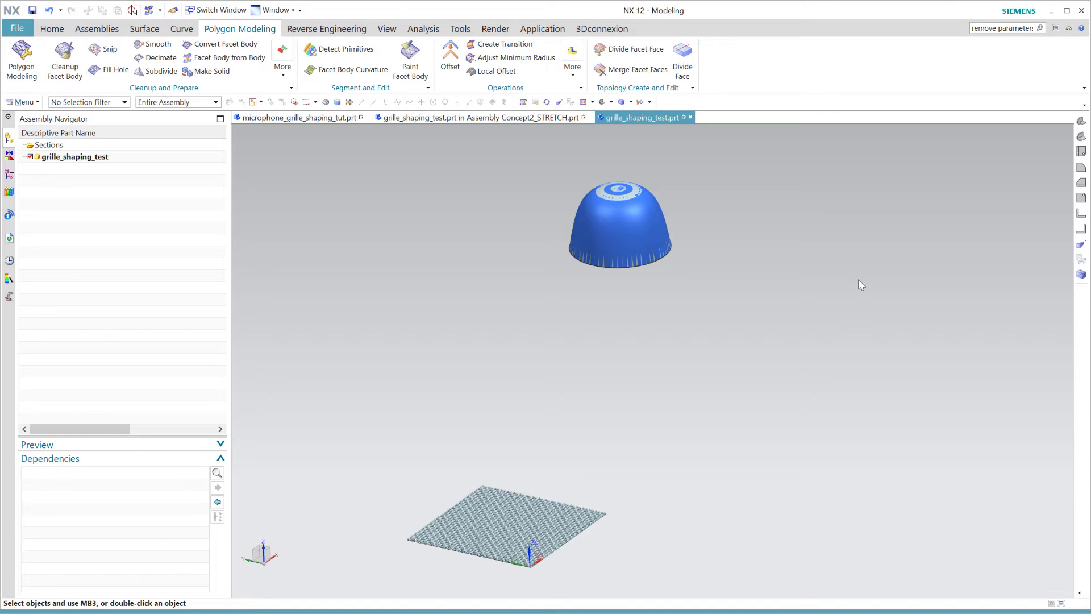
Step: Start a Fill Surface bounded by the dome's lower edge and fit it to the dome's facet body
click(145, 33)
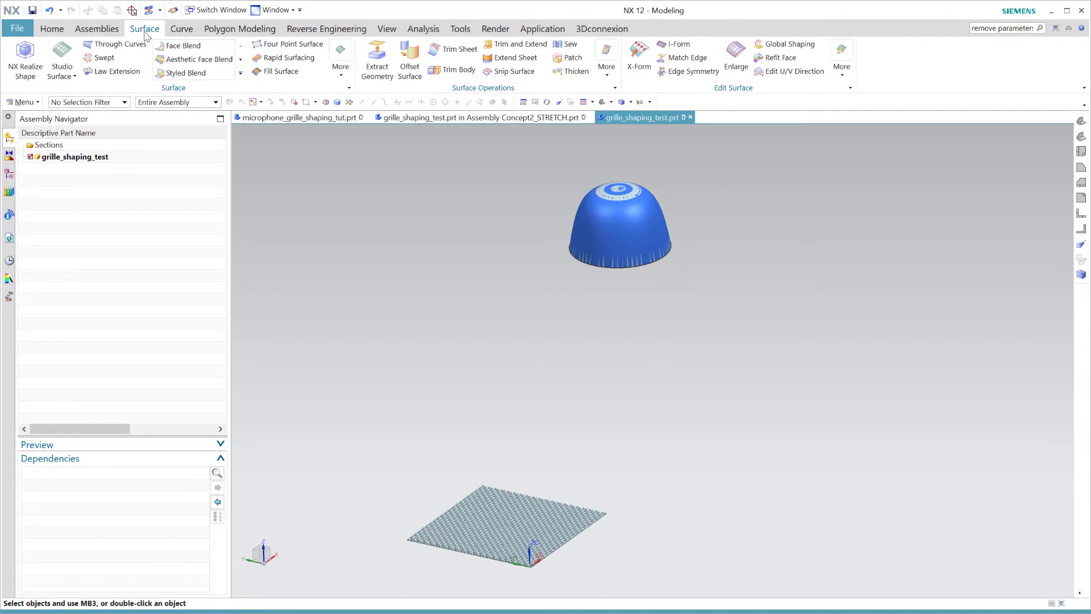
click(280, 71)
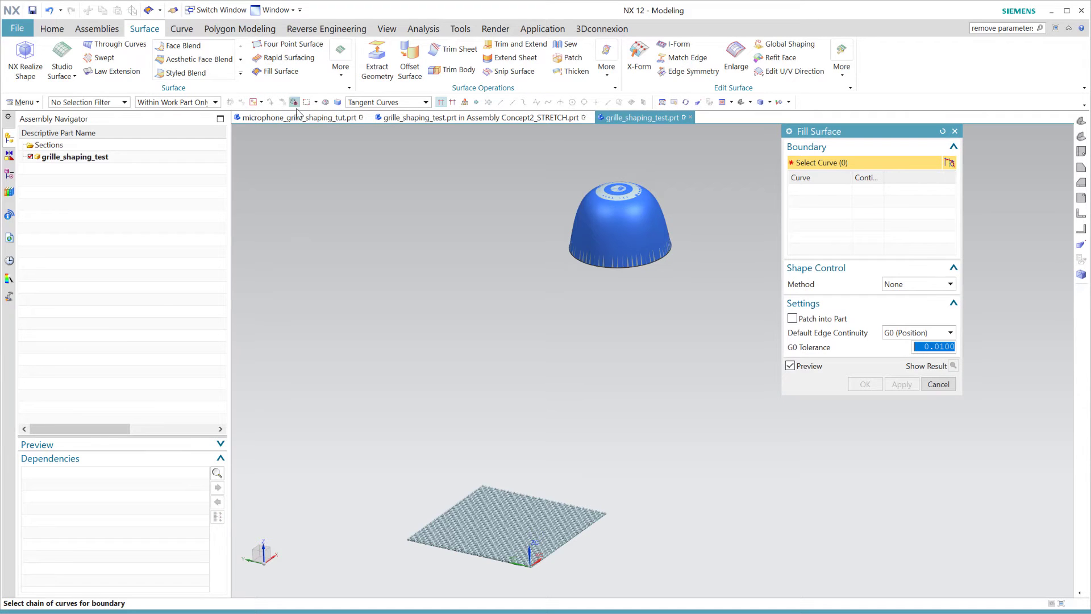
click(631, 270)
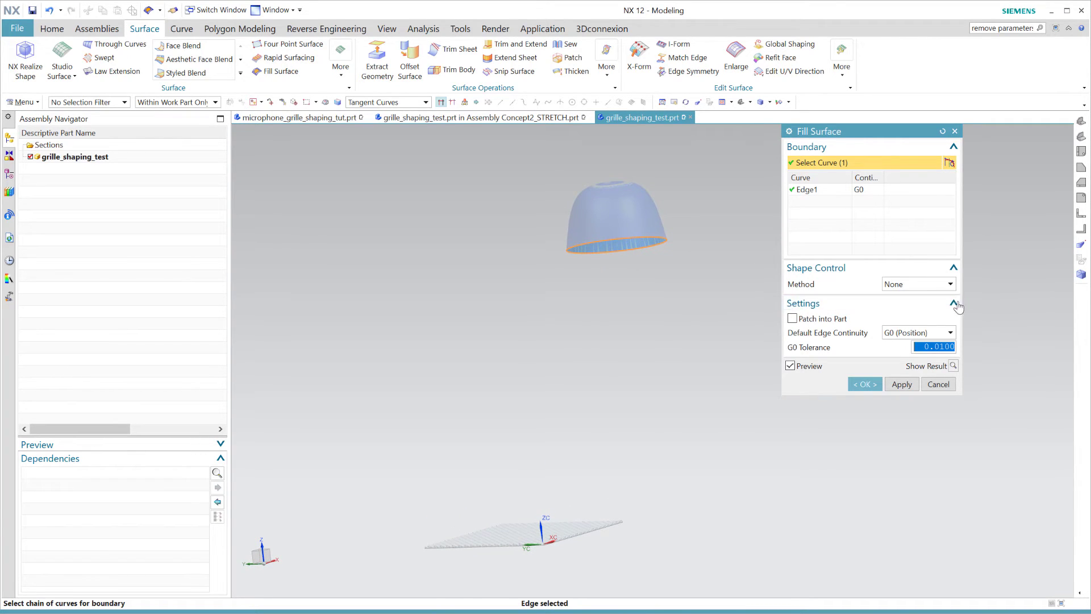
click(929, 288)
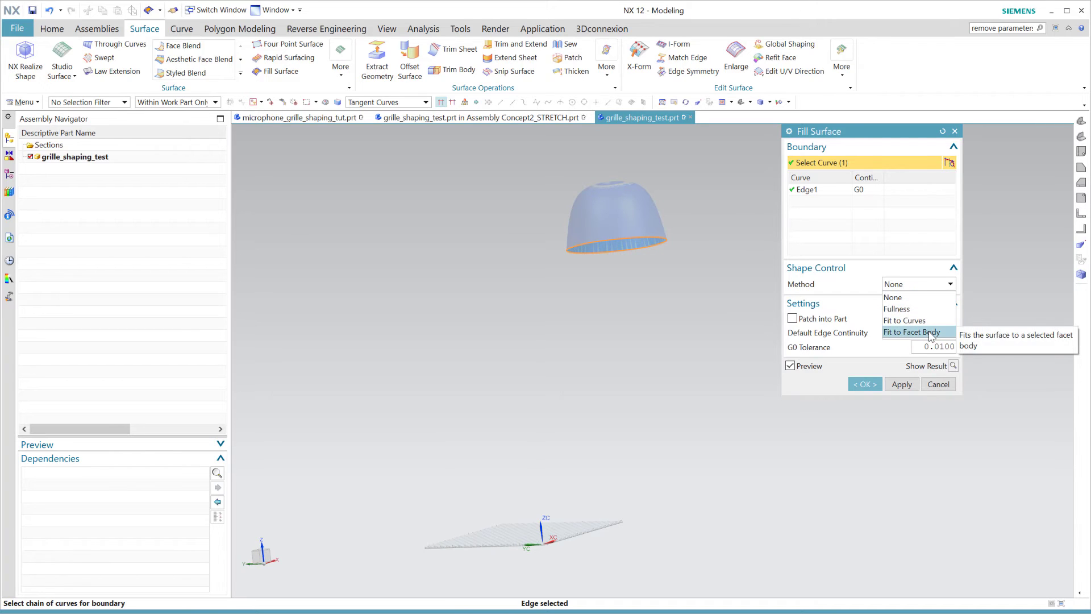
click(922, 332)
click(653, 242)
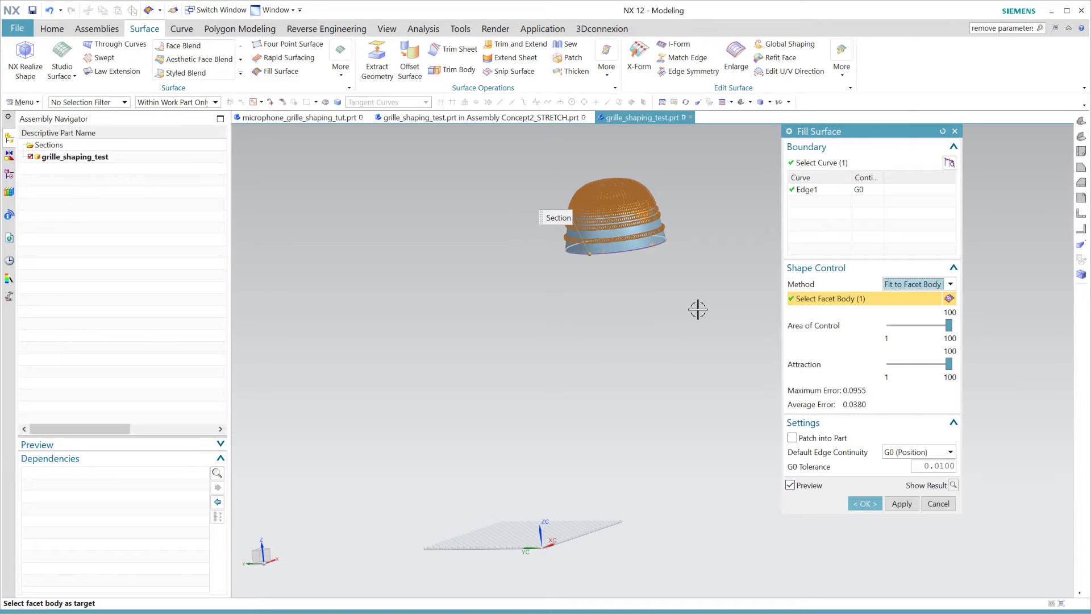
Step: Try lower Attraction values of 36, 1, 26 and 10 for fitting the fill surface to the dome's facet body
scroll(655, 332, up, 5)
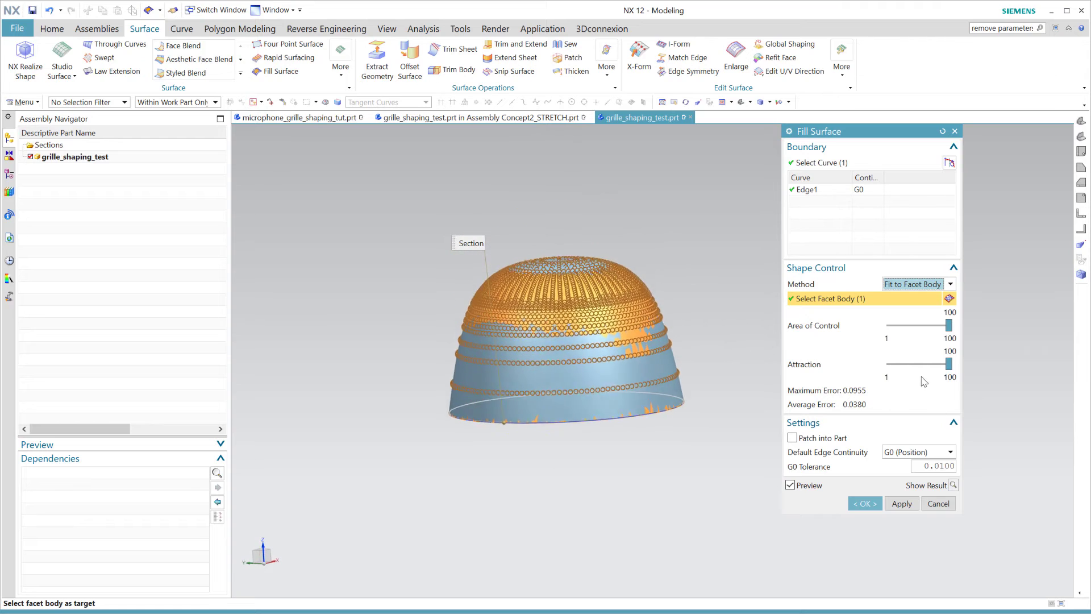
drag(949, 366, 910, 375)
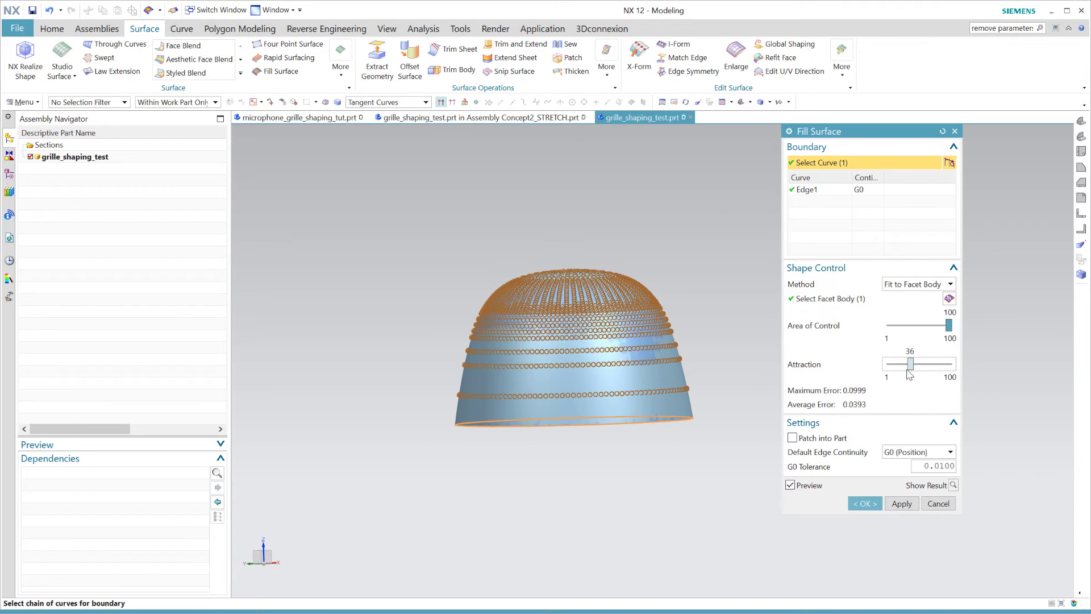
click(887, 370)
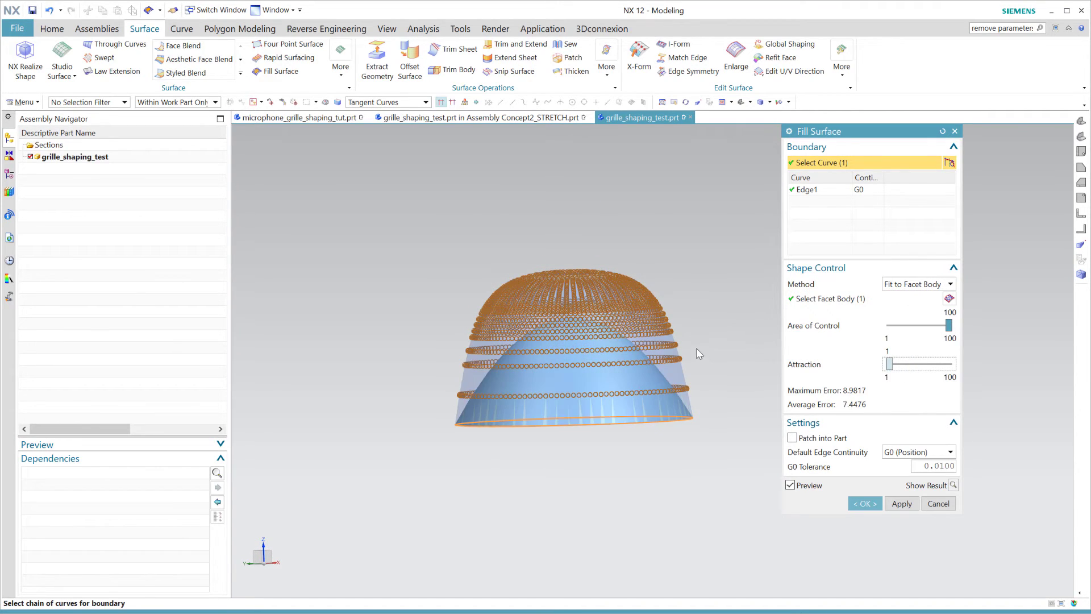
click(927, 370)
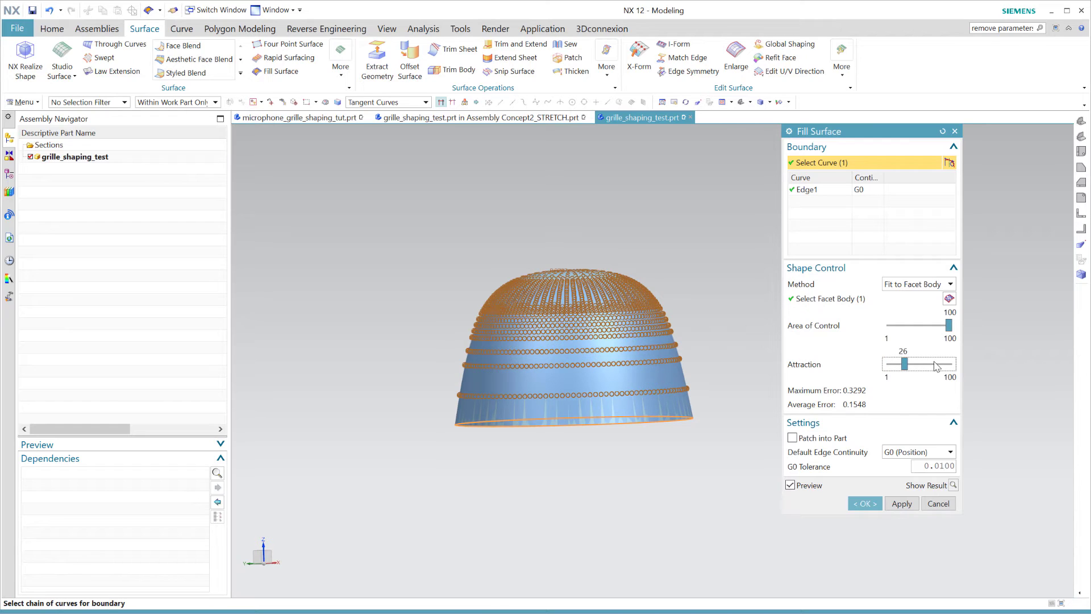
mouse_move(906, 365)
mouse_down()
mouse_move(897, 366)
mouse_move(906, 367)
mouse_up()
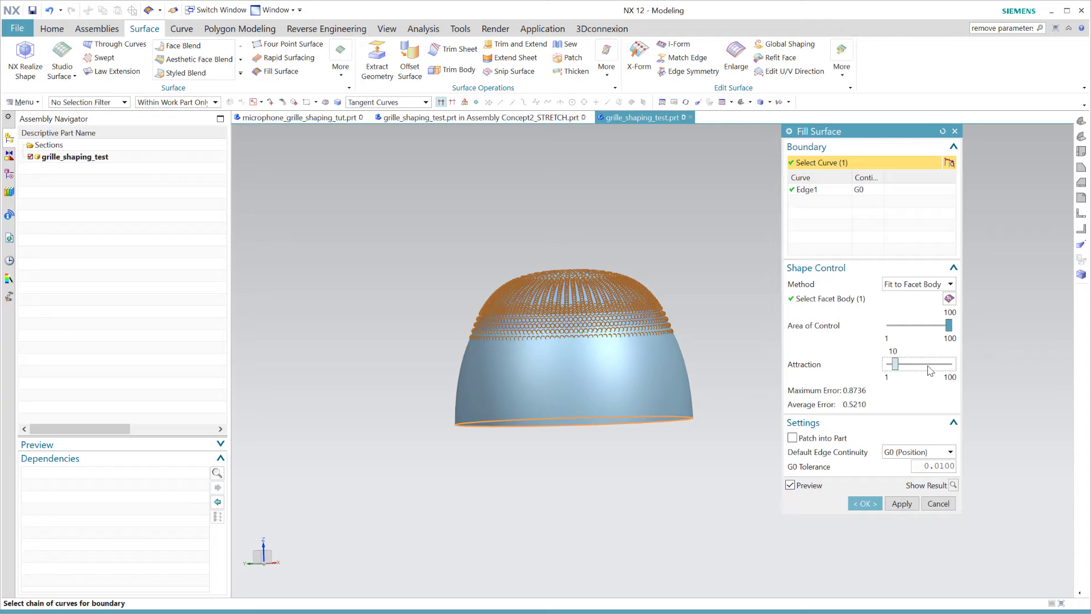
Step: Set the fill surface's Attraction to 100 and create the surface
click(930, 370)
click(955, 368)
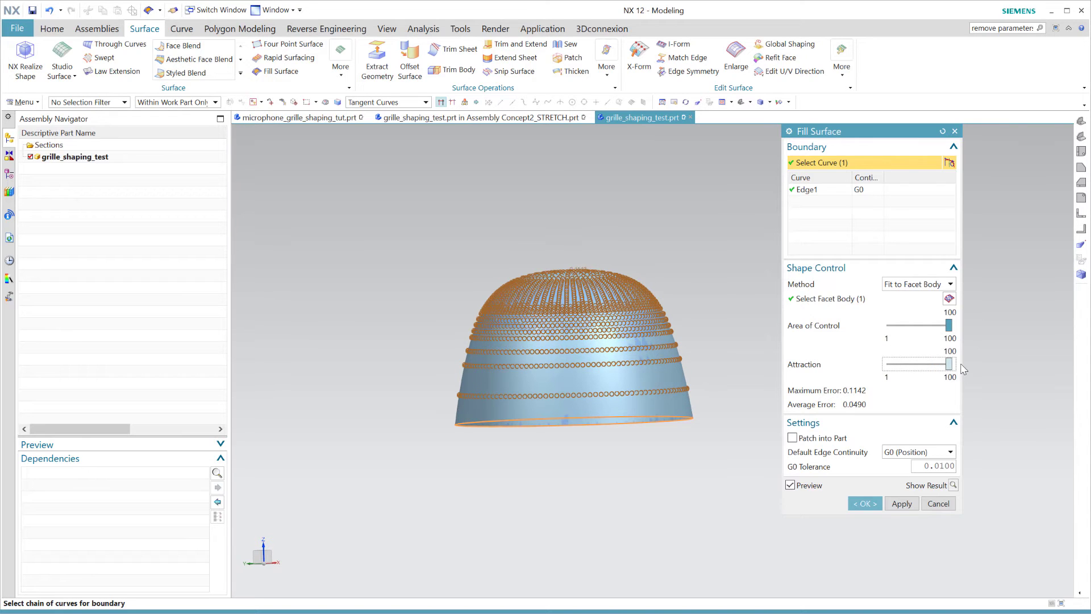
click(866, 504)
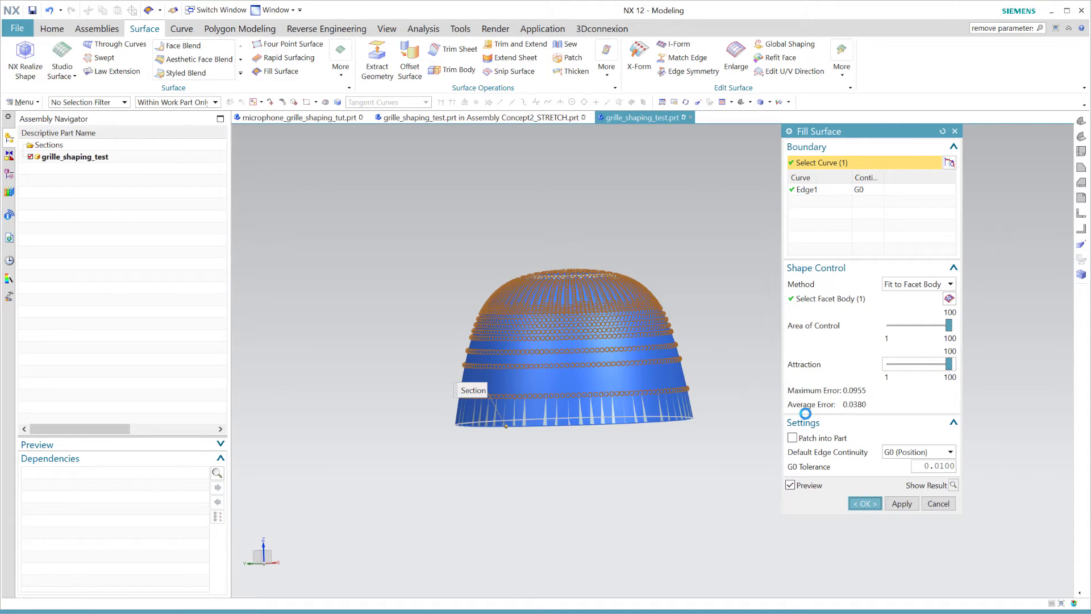
Step: Hide the dome's facet body listed under Non-timestamp Geometry
scroll(803, 412, down, 6)
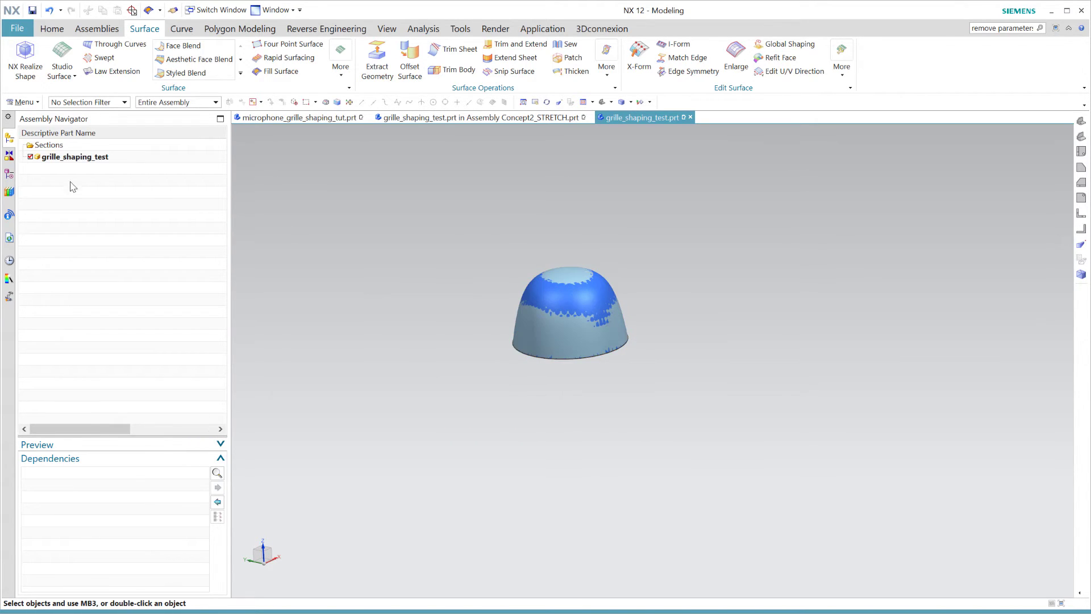
click(9, 173)
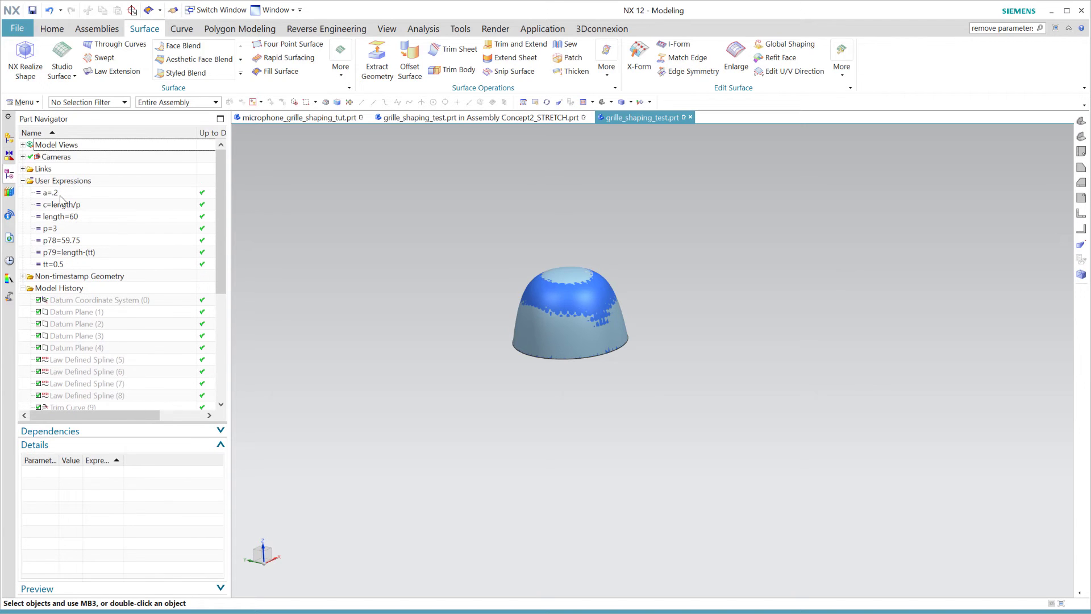
click(23, 181)
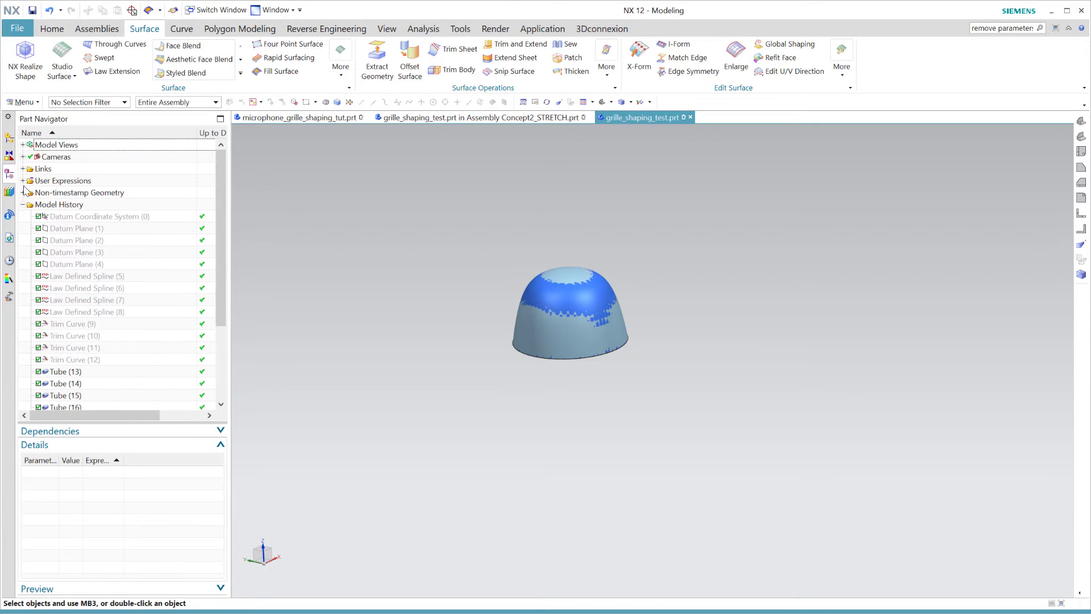
click(23, 193)
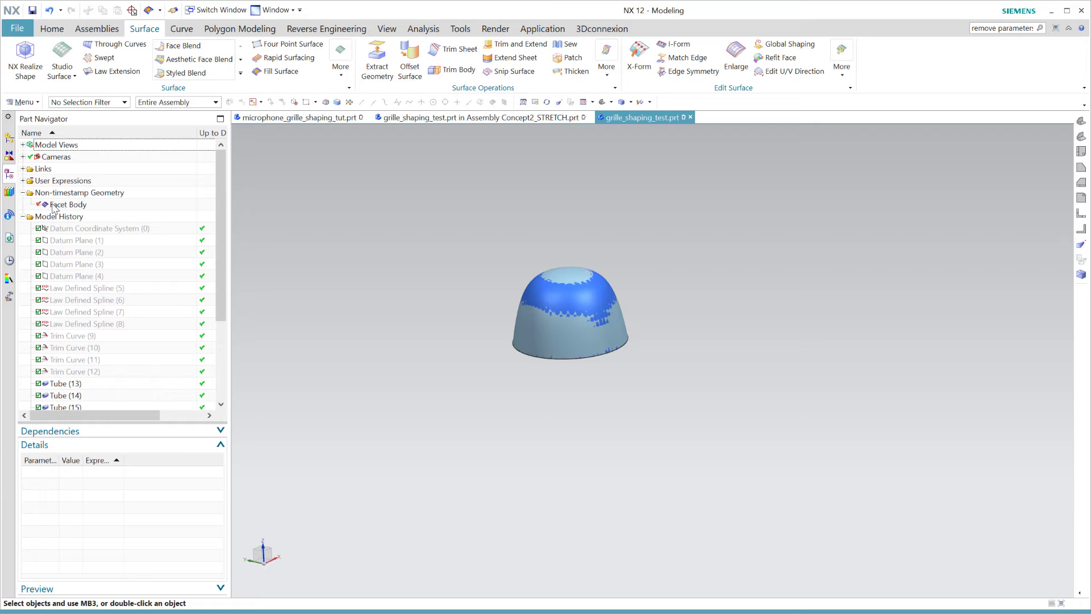
click(54, 206)
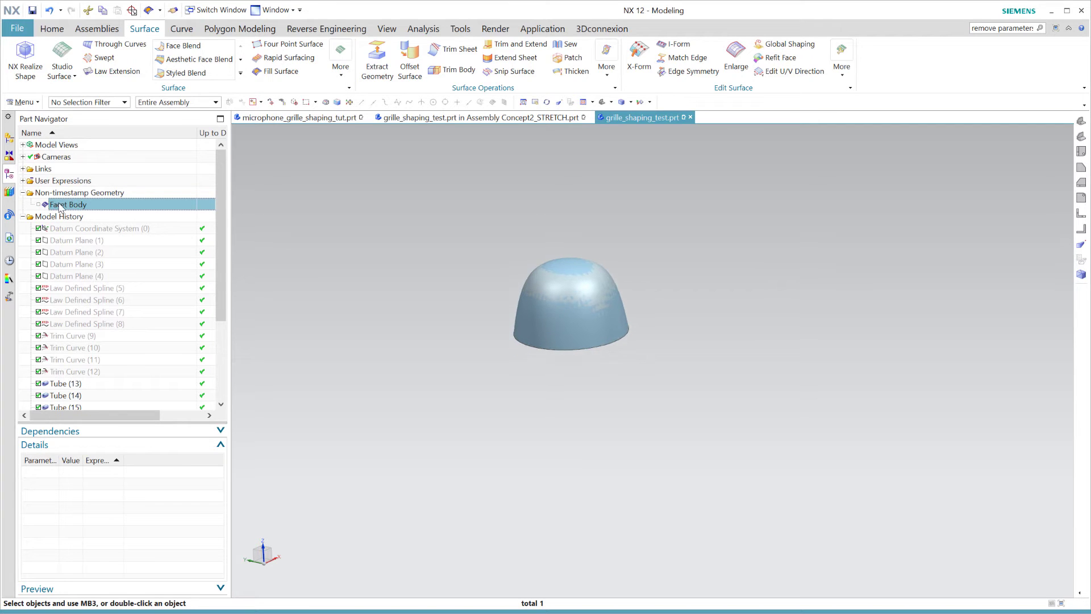
Step: Hide the linked dome body so that only the new fill surface represents the dome
scroll(67, 284, down, 4)
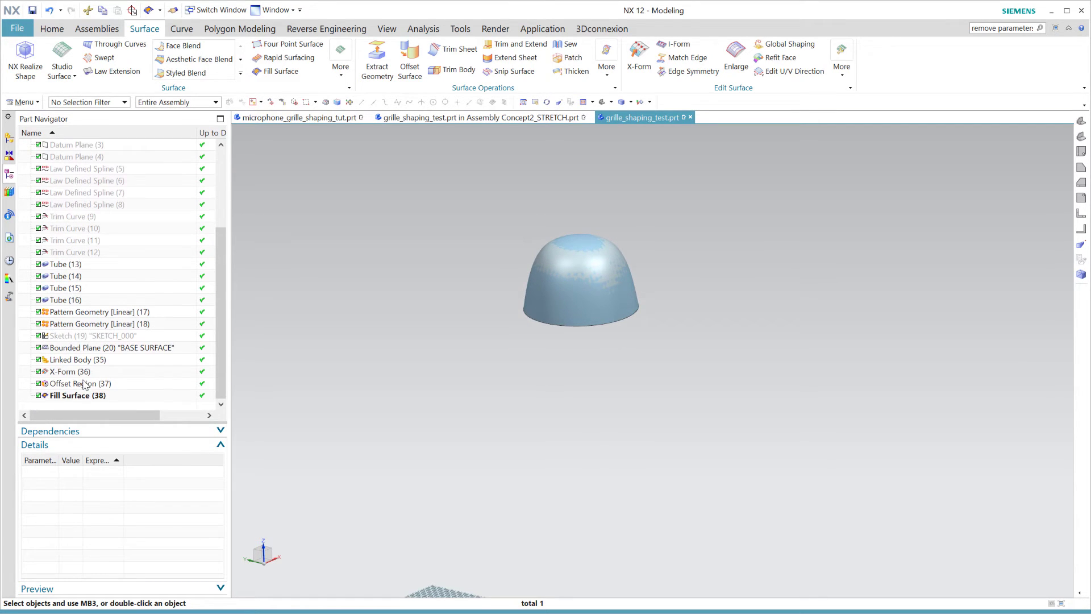
right_click(82, 359)
click(98, 365)
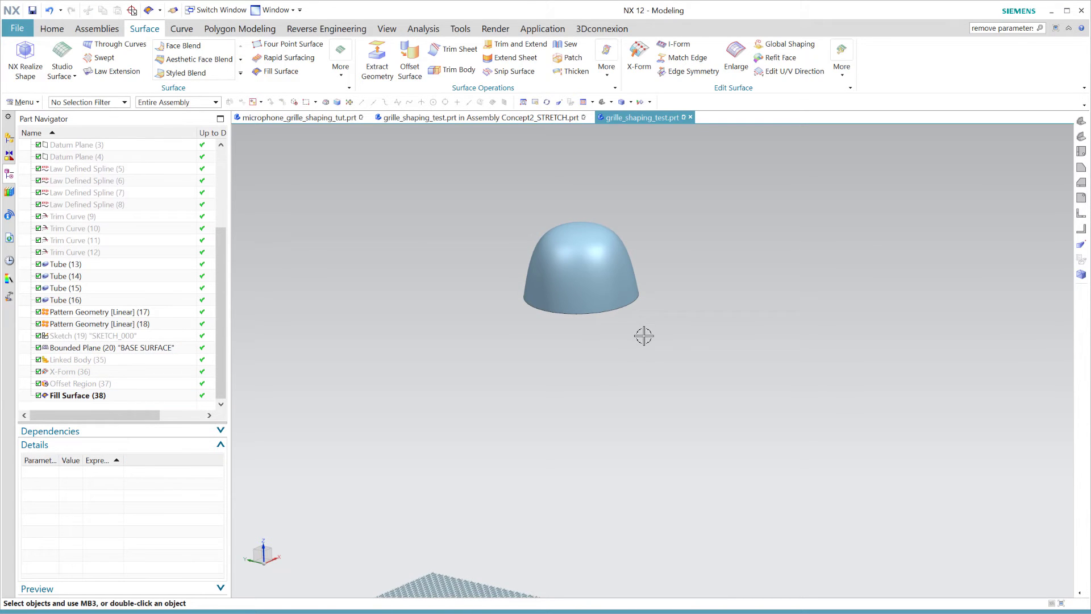
Step: Display the control poles of the dome's fill surface and clear the selection
click(82, 398)
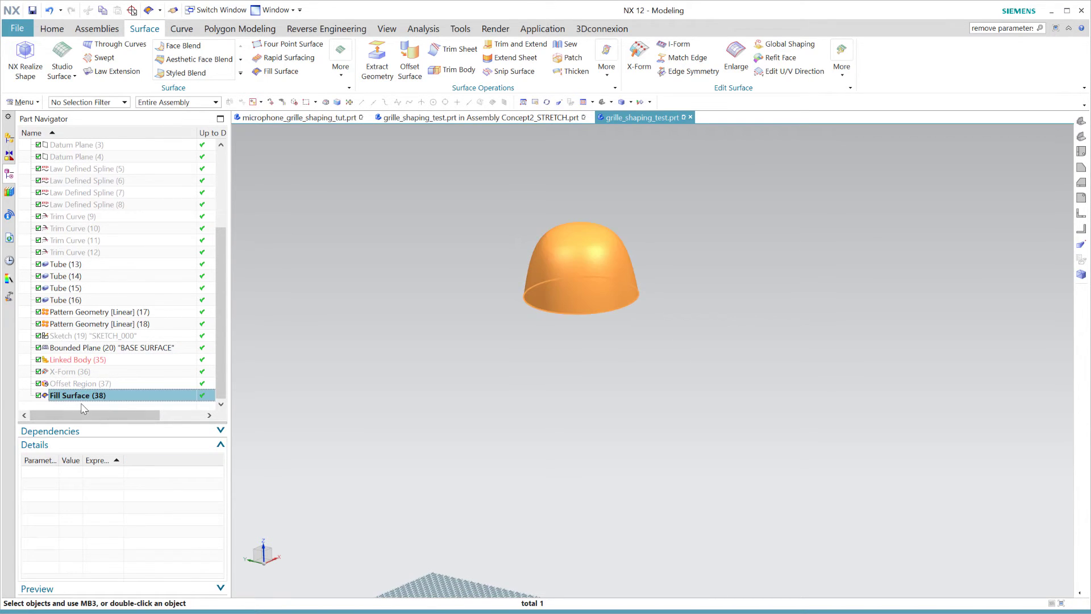
click(98, 445)
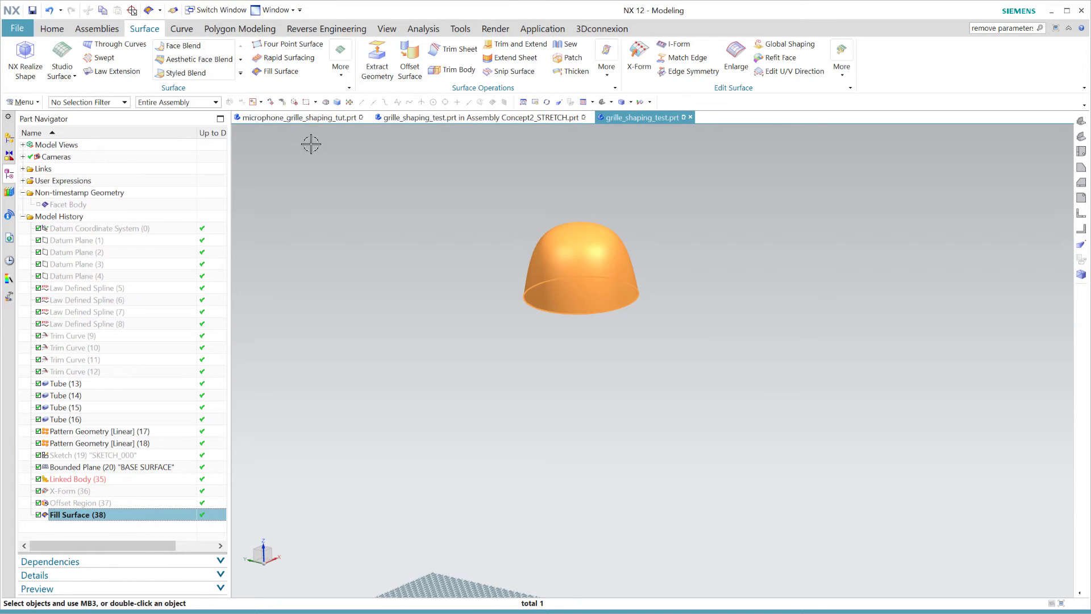
click(424, 29)
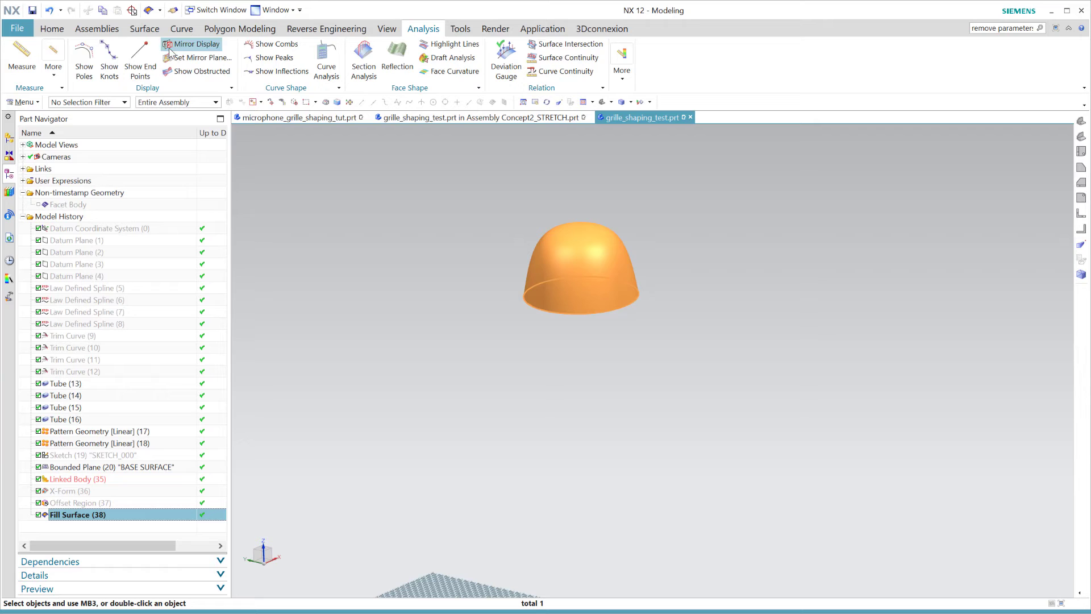
click(85, 59)
scroll(503, 280, up, 4)
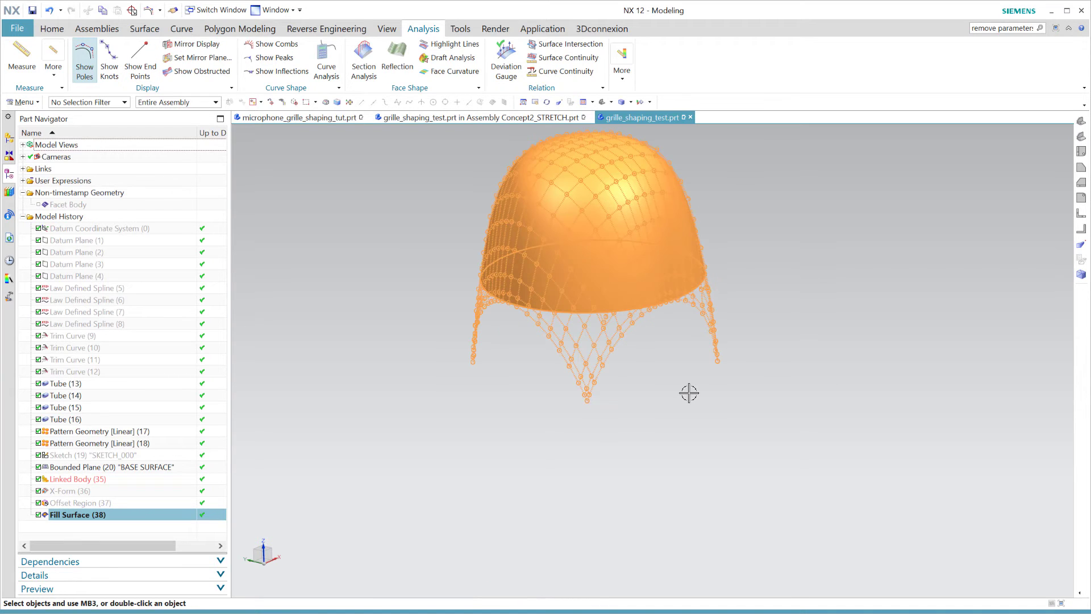
key(Escape)
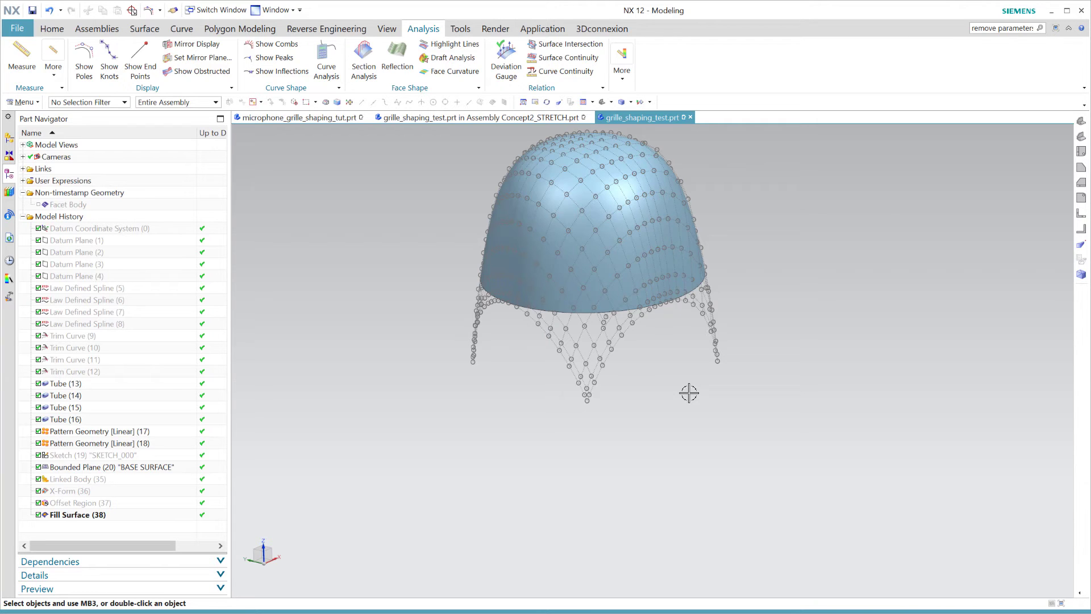
Step: Start Global Shaping with its settings reset to defaults and choose the By Surface type
scroll(689, 393, down, 3)
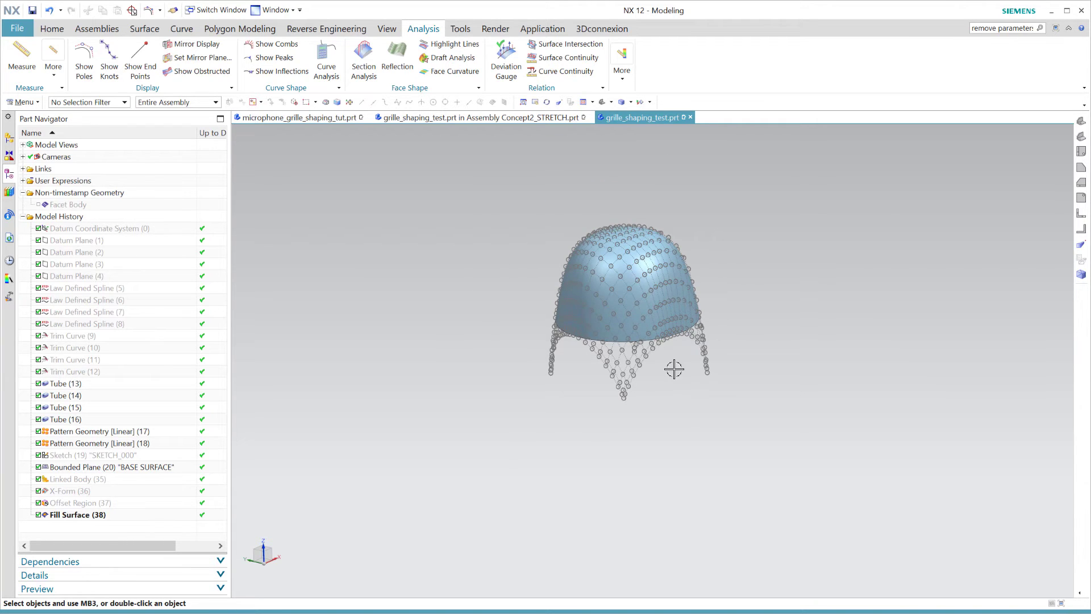
scroll(689, 433, down, 2)
shift+middle_drag(690, 433, 680, 346)
middle_drag(658, 440, 631, 381)
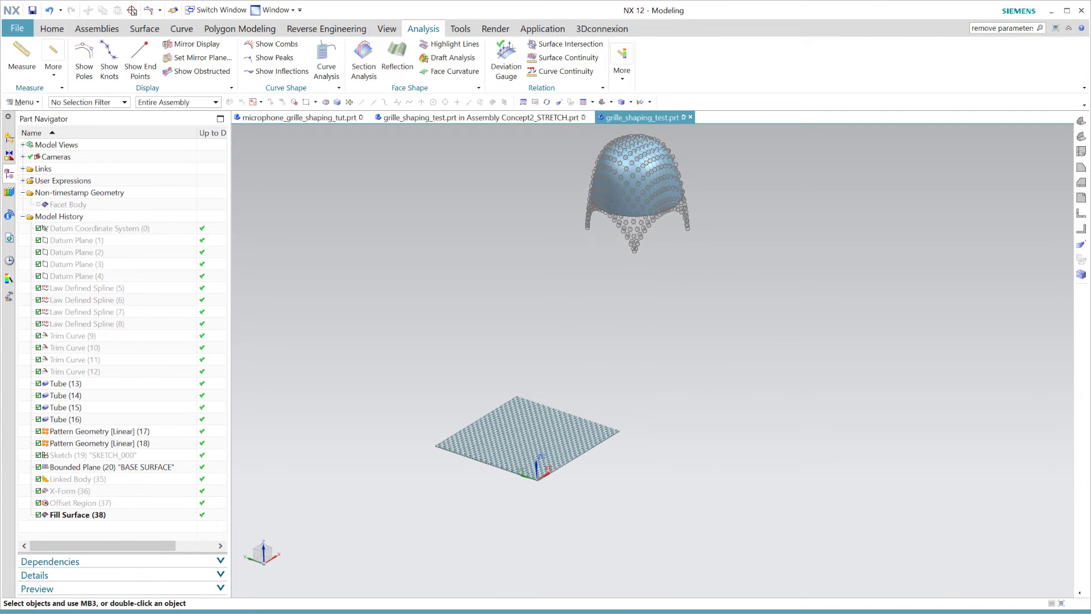
click(145, 29)
click(793, 45)
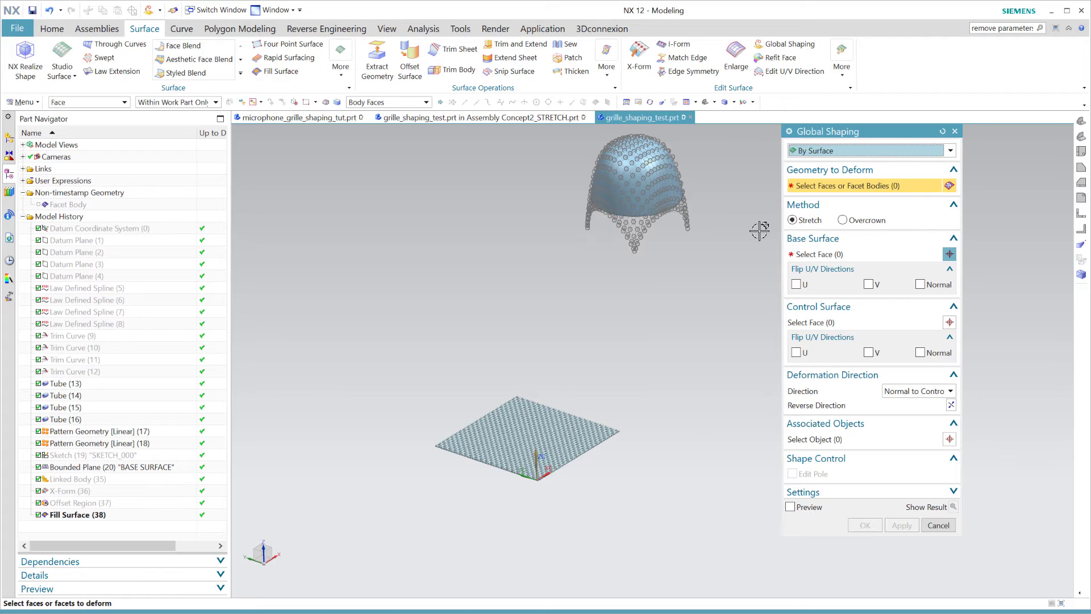
click(944, 131)
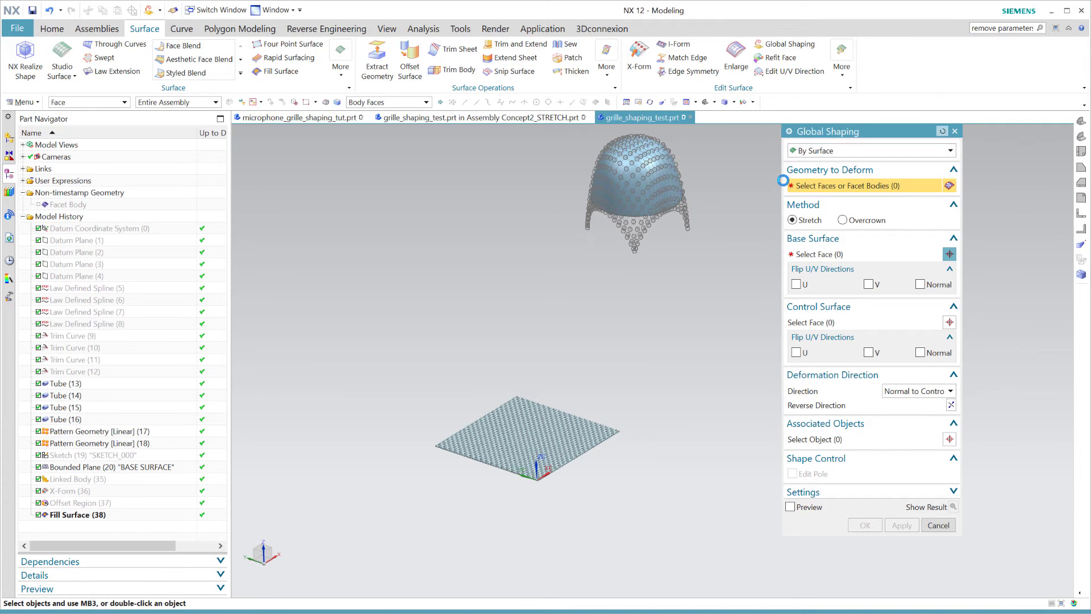
click(837, 151)
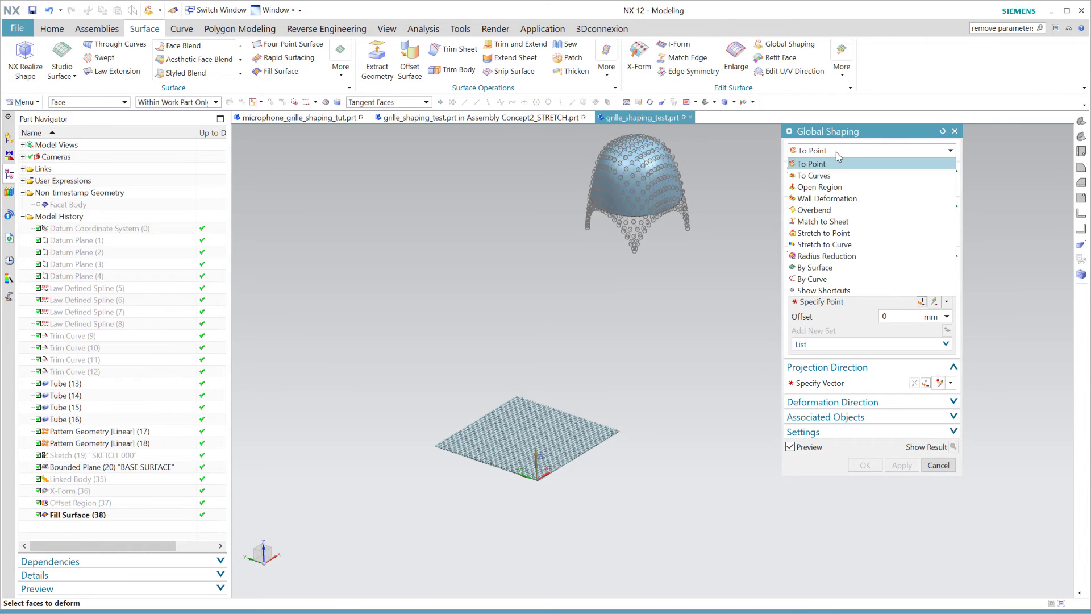
click(824, 267)
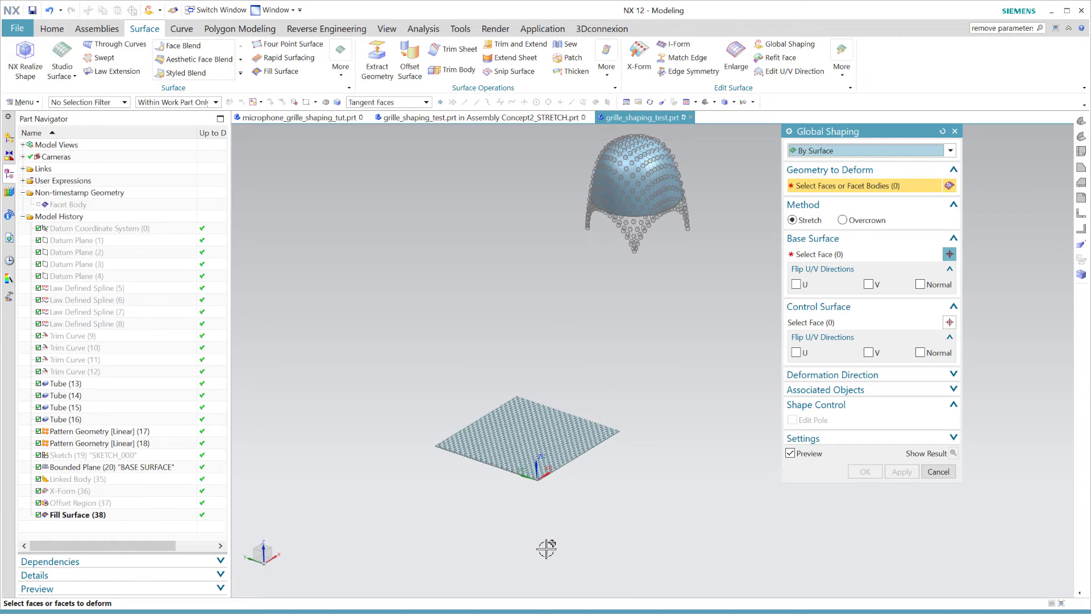
Step: Select ten tube strands running in both directions across the flat woven grille as the geometry to deform
scroll(547, 548, down, 3)
scroll(590, 464, down, 2)
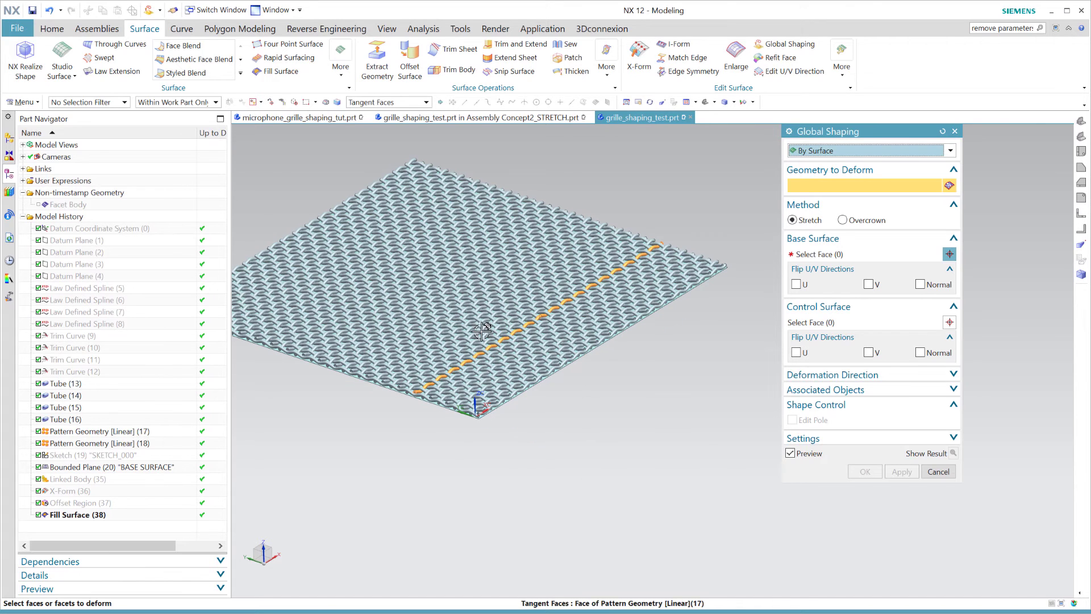
click(482, 331)
click(448, 310)
click(445, 277)
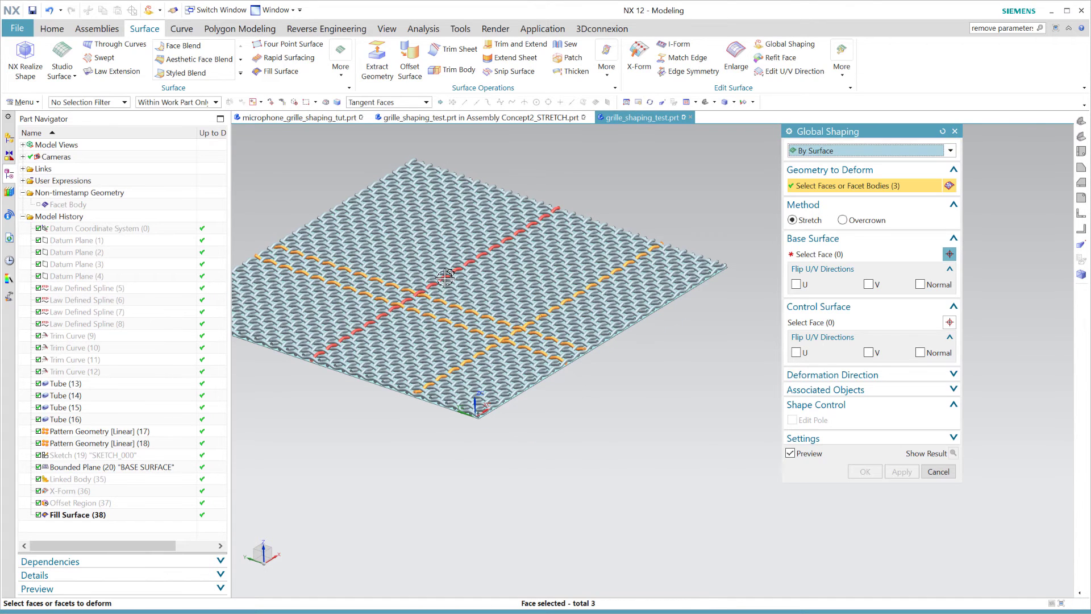
click(445, 278)
click(399, 252)
click(390, 238)
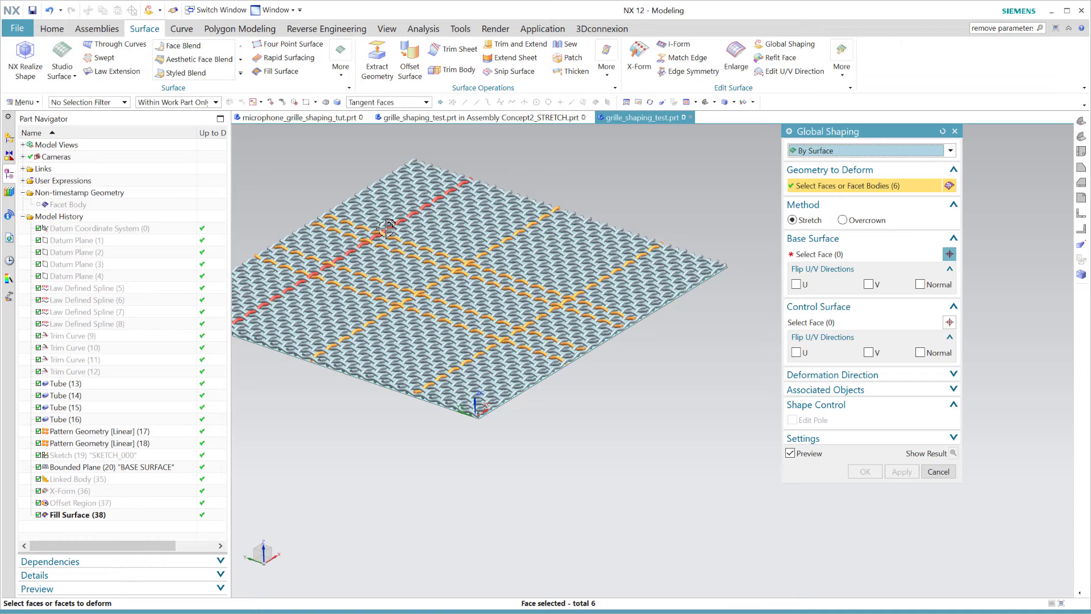
click(387, 229)
click(442, 234)
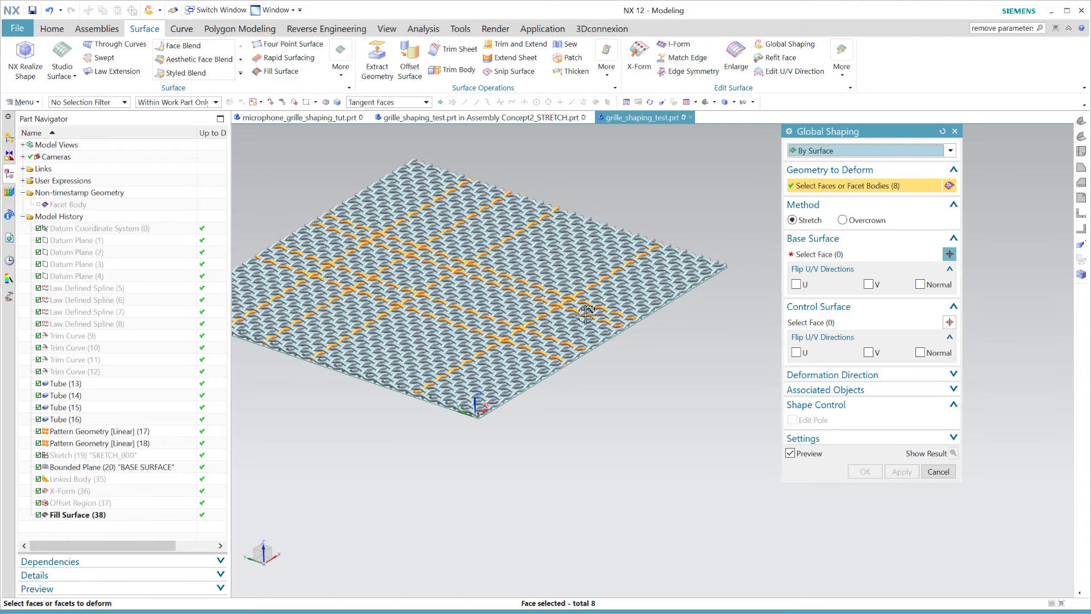
click(583, 287)
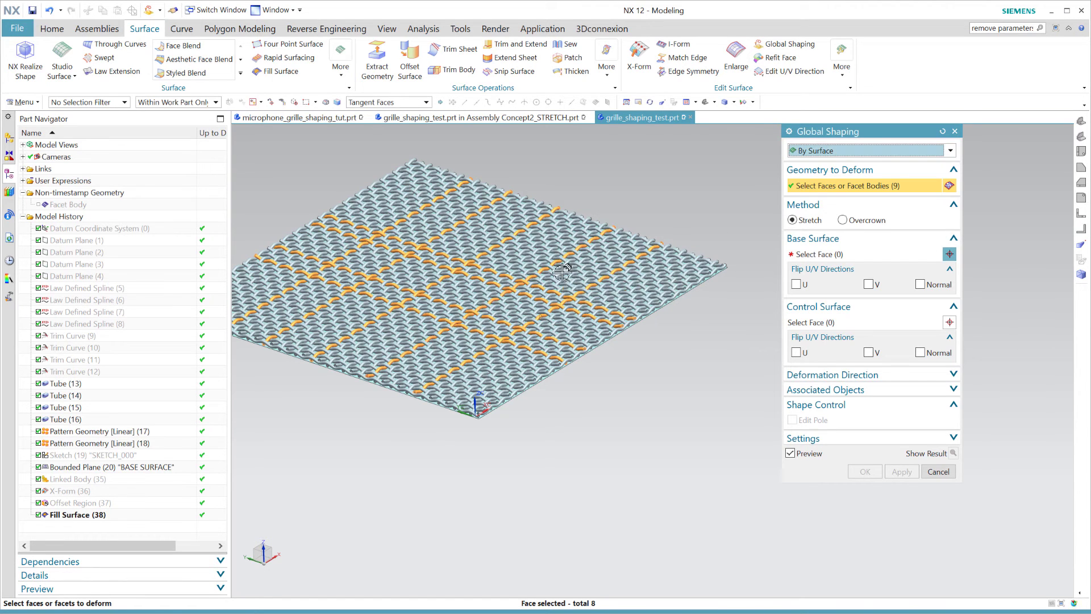
click(588, 262)
Step: Assign the flat bounded plane under the grille as base surface and the dome's fill surface as control surface
scroll(634, 358, down, 4)
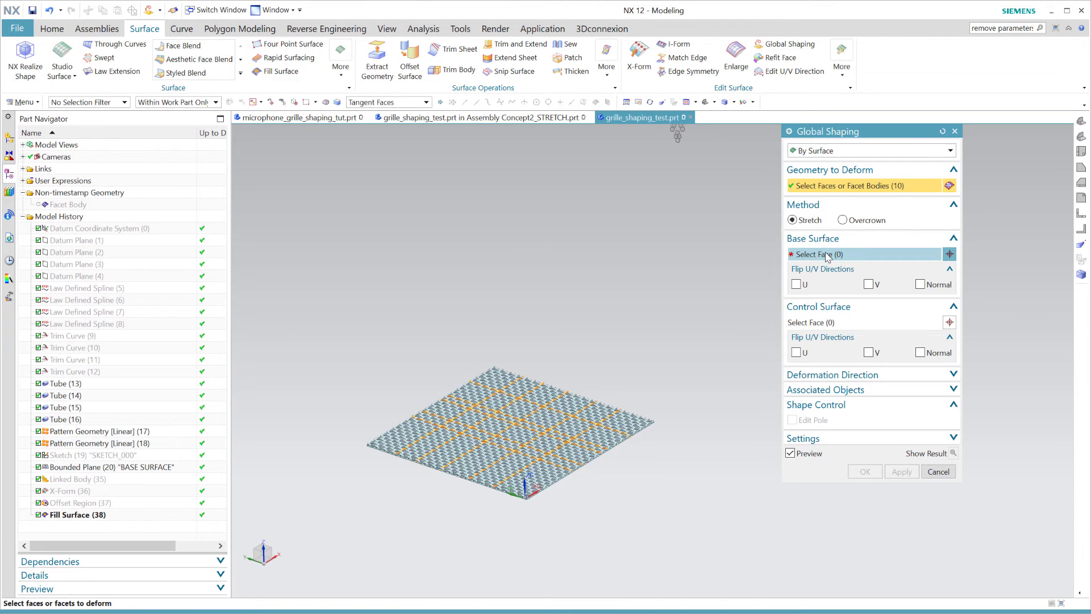
click(827, 254)
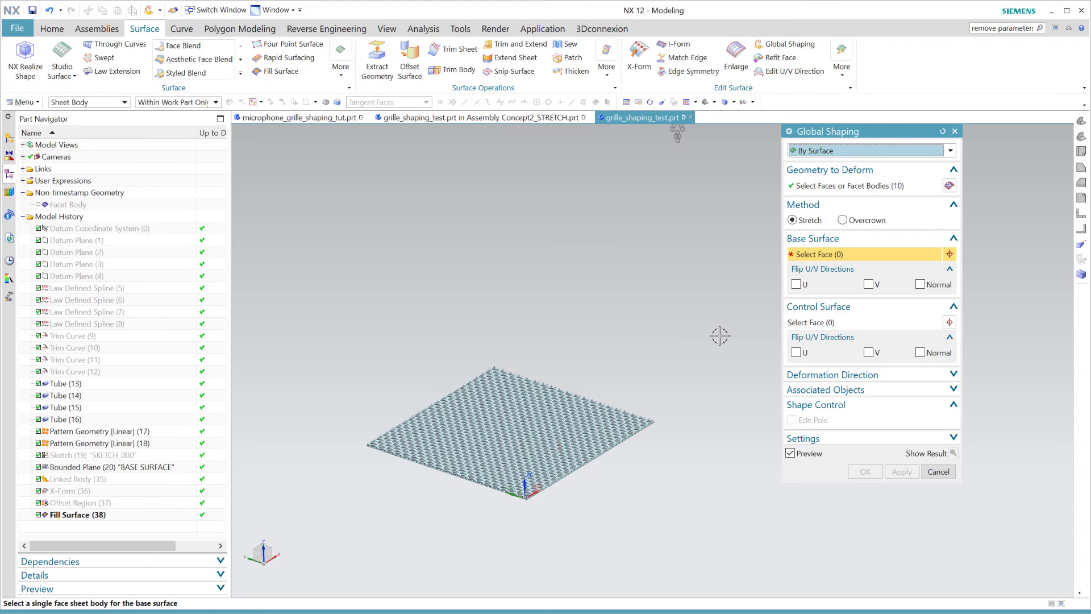
click(532, 452)
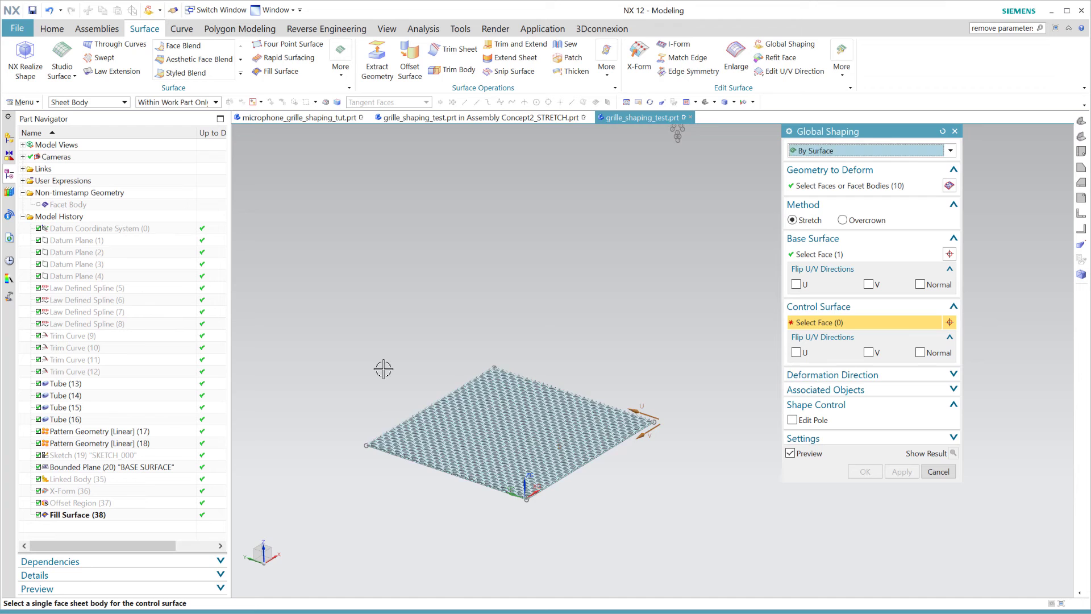
shift+middle_drag(384, 369, 171, 597)
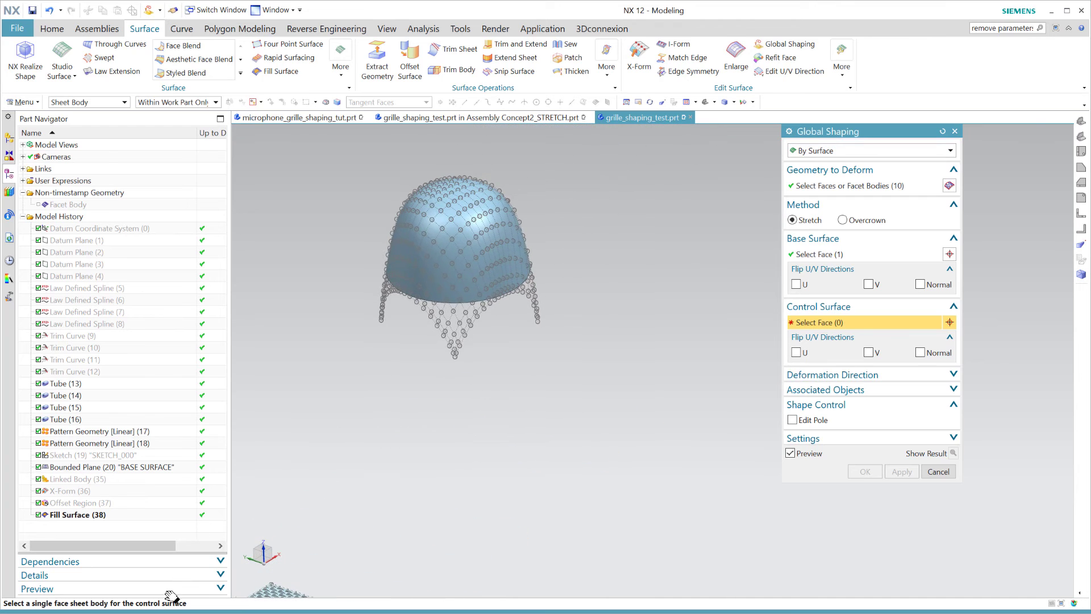
click(457, 264)
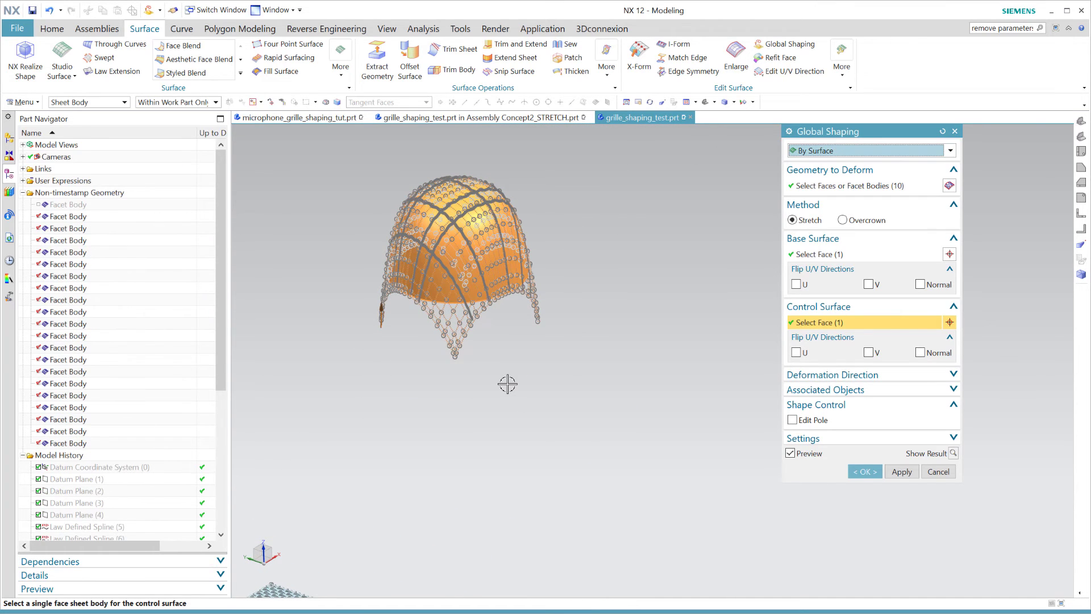
Step: Set the deformation direction to Normal to Control and reverse it, checking the previewed strands around the dome
scroll(508, 380, up, 5)
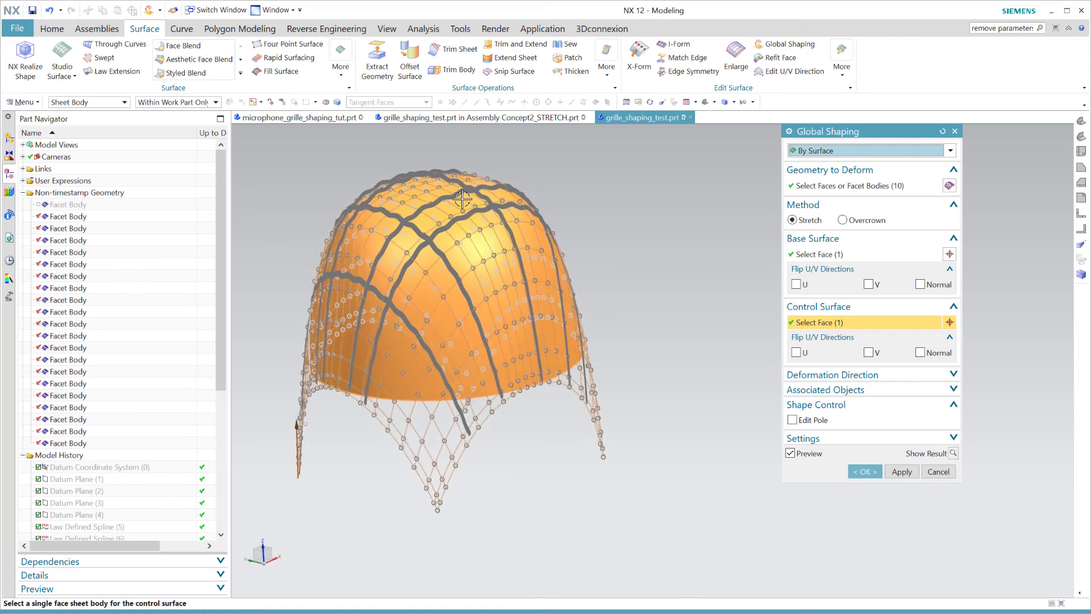
click(897, 374)
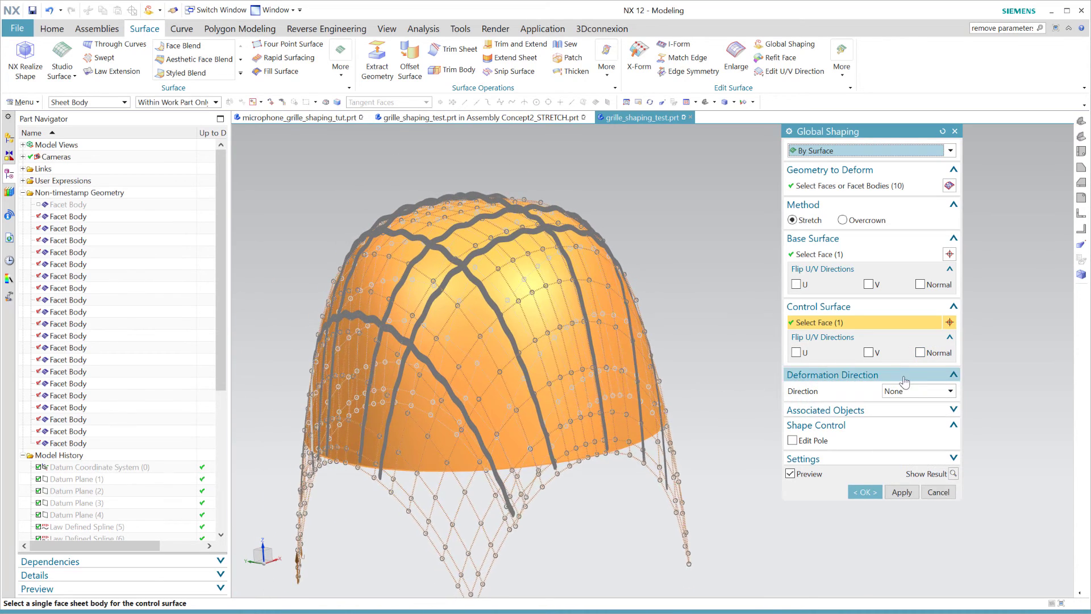
click(900, 410)
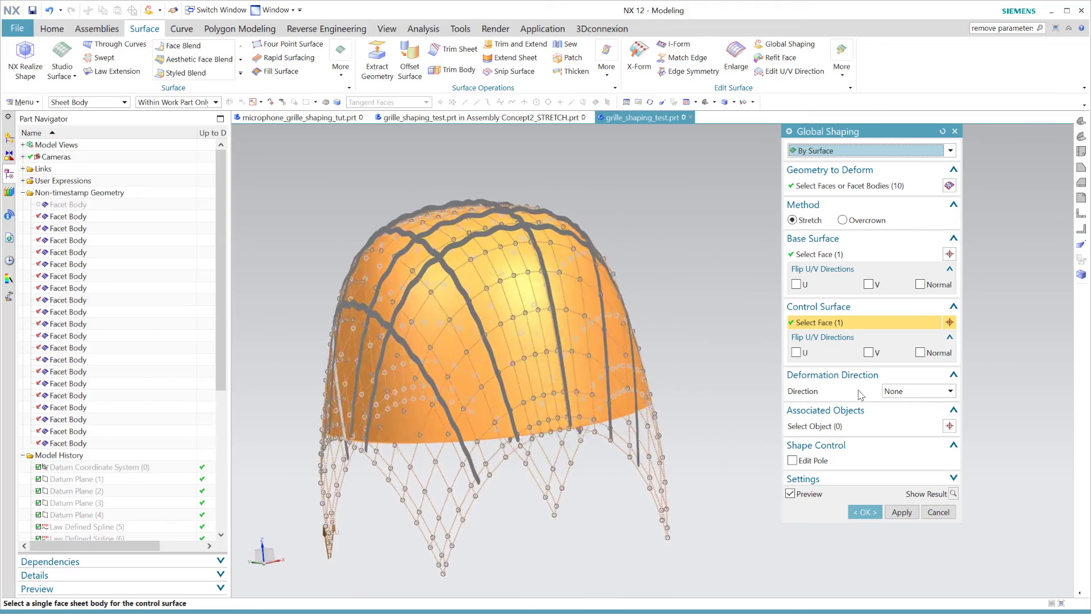
scroll(274, 284, up, 5)
scroll(274, 284, up, 5)
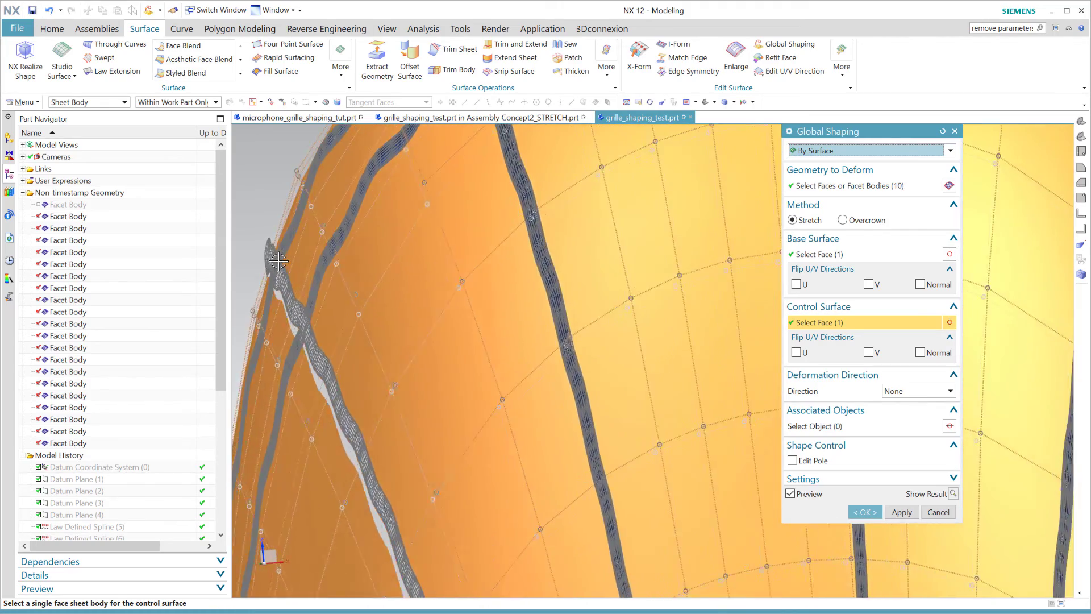
scroll(278, 261, down, 5)
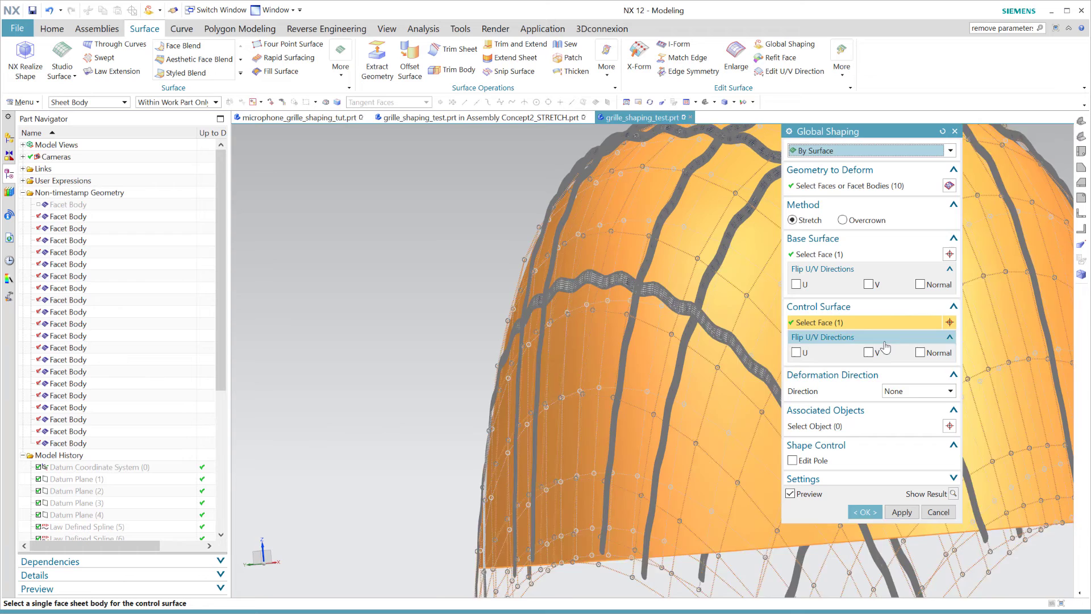
click(918, 391)
click(916, 404)
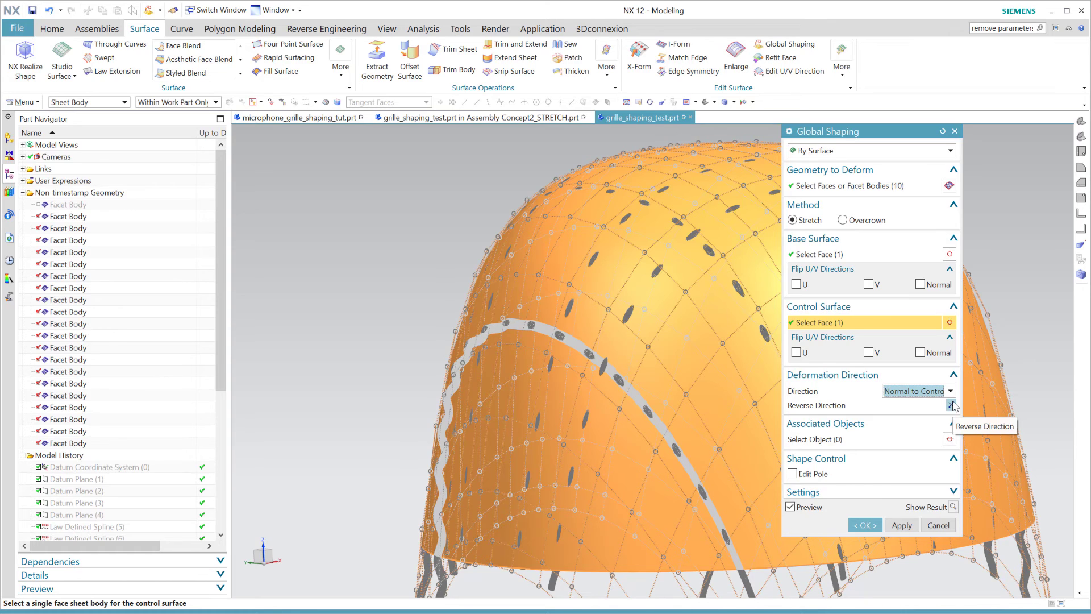
click(951, 404)
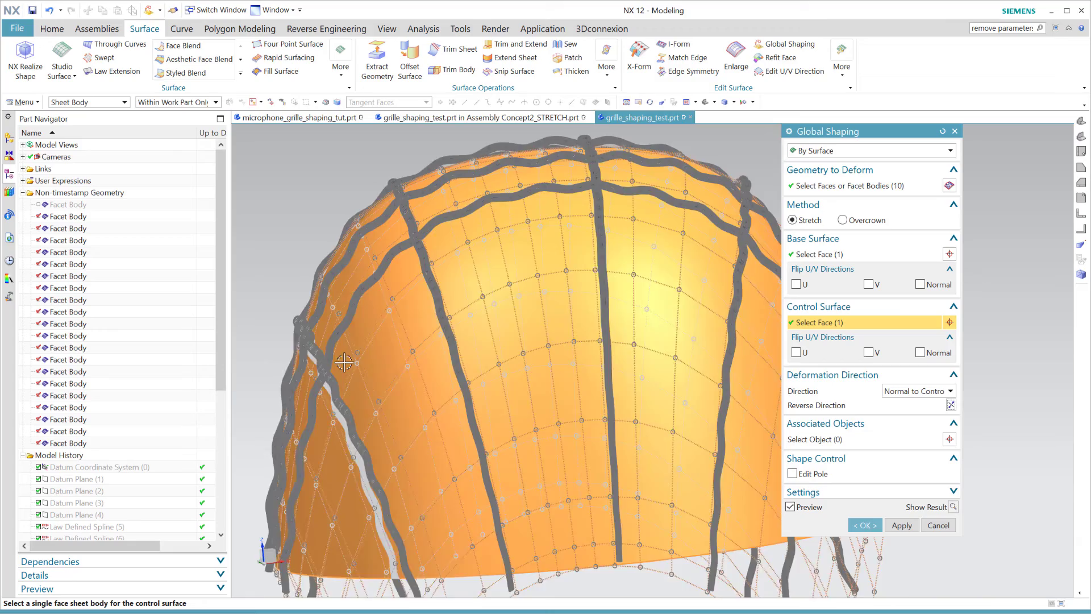
scroll(276, 327, up, 5)
scroll(276, 328, down, 8)
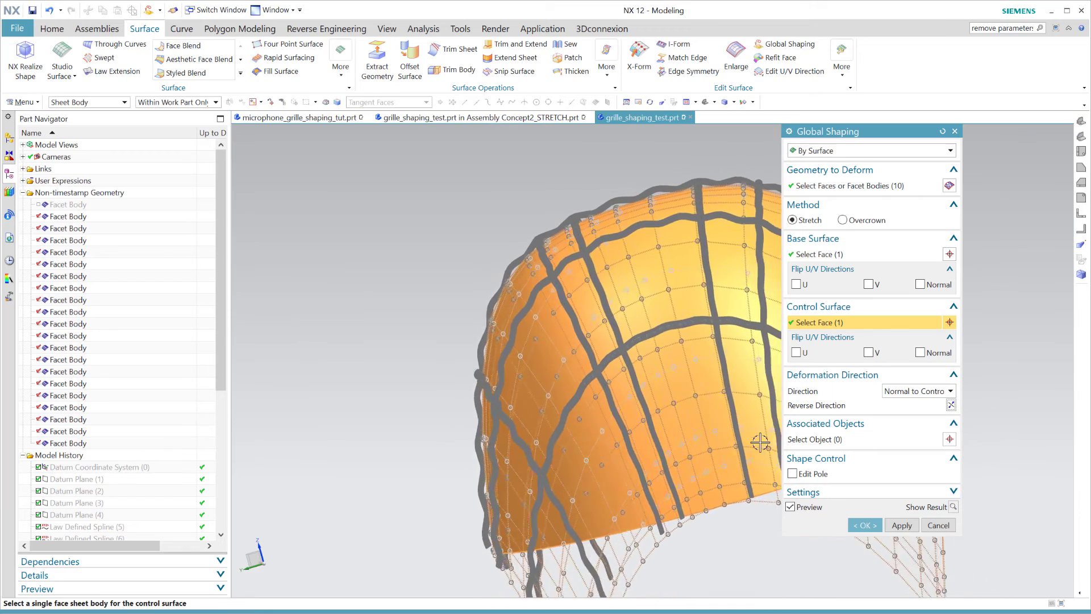
Step: Turn off the preview and select all tube strands of the flat woven grille as geometry to deform, leaving out the base plane
click(814, 507)
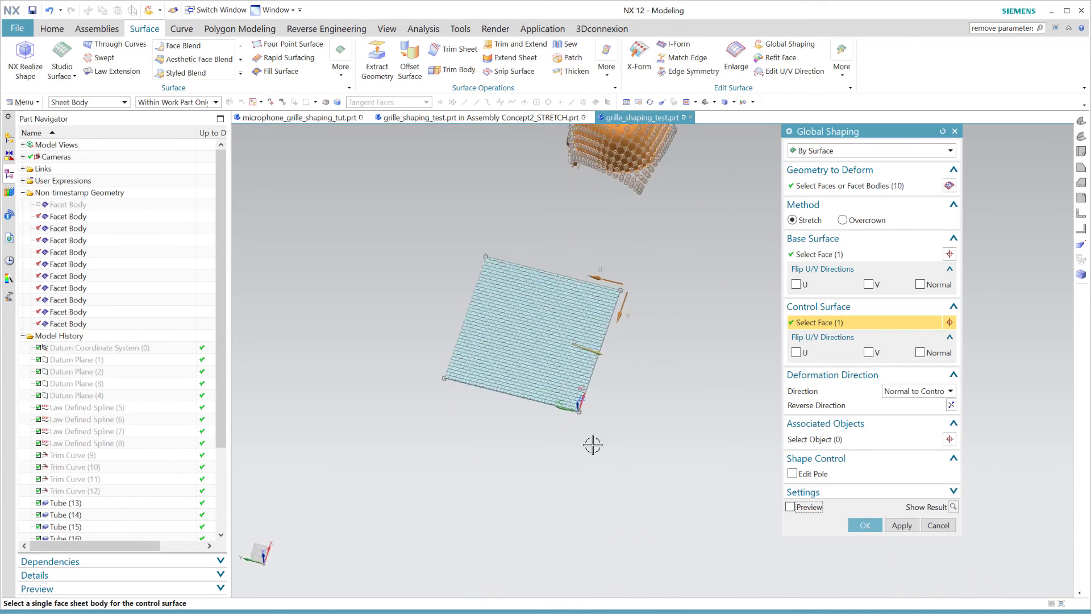
click(842, 186)
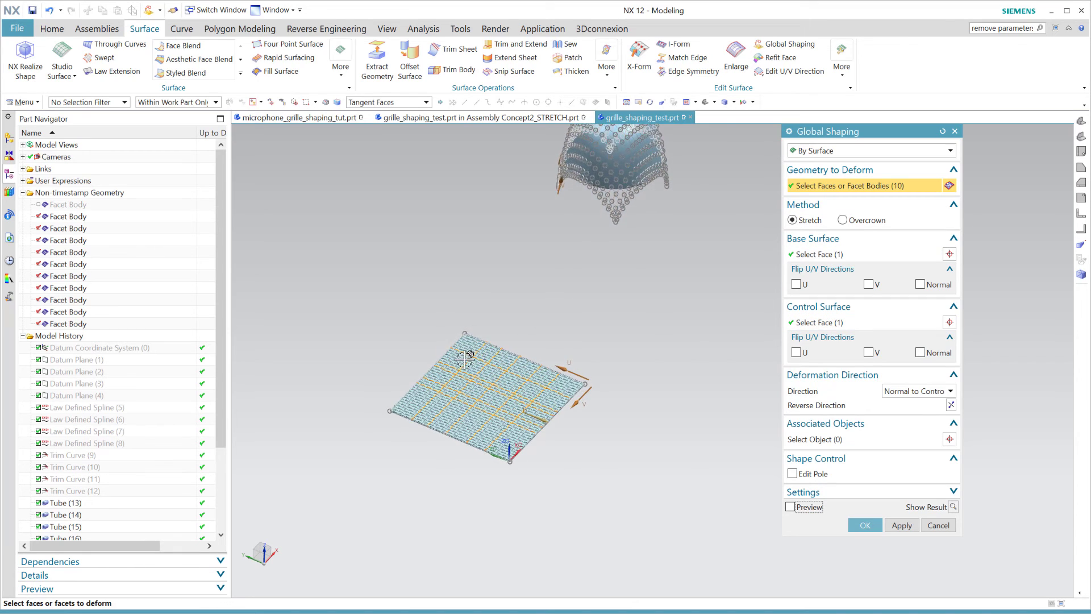
drag(314, 241, 762, 560)
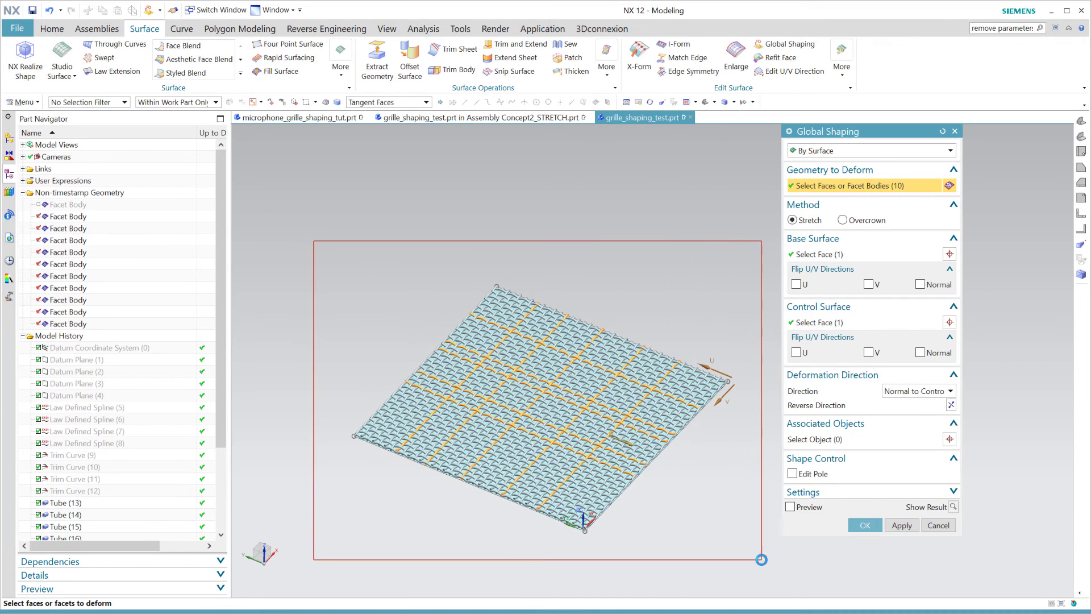
scroll(638, 520, up, 5)
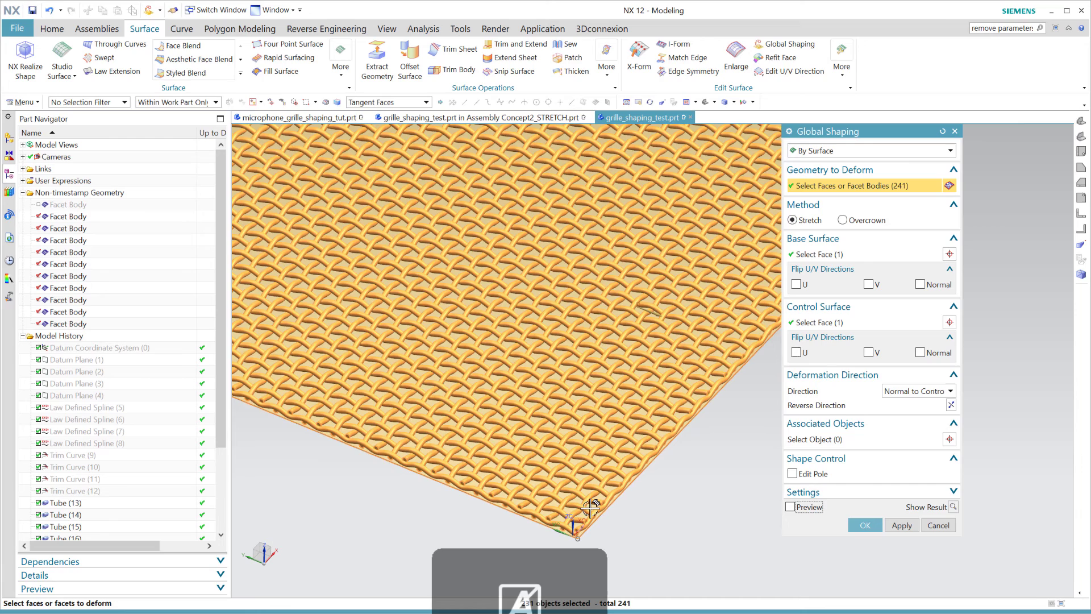
shift+click(589, 512)
scroll(722, 500, down, 5)
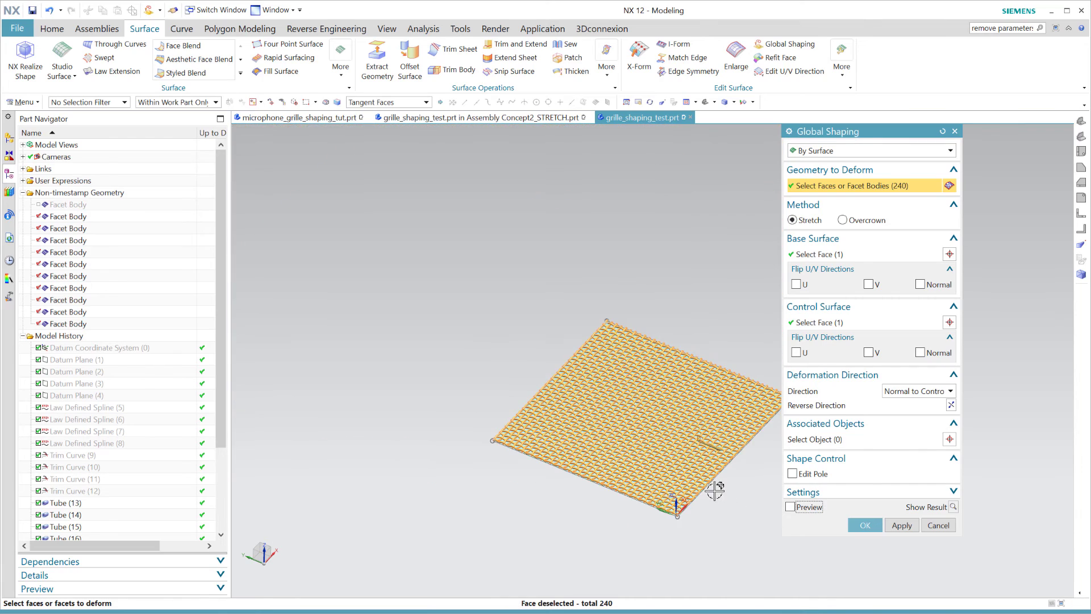
scroll(715, 490, down, 3)
Step: Check the base and control surface selections and carry out the global shaping of the full grille onto the dome
click(818, 254)
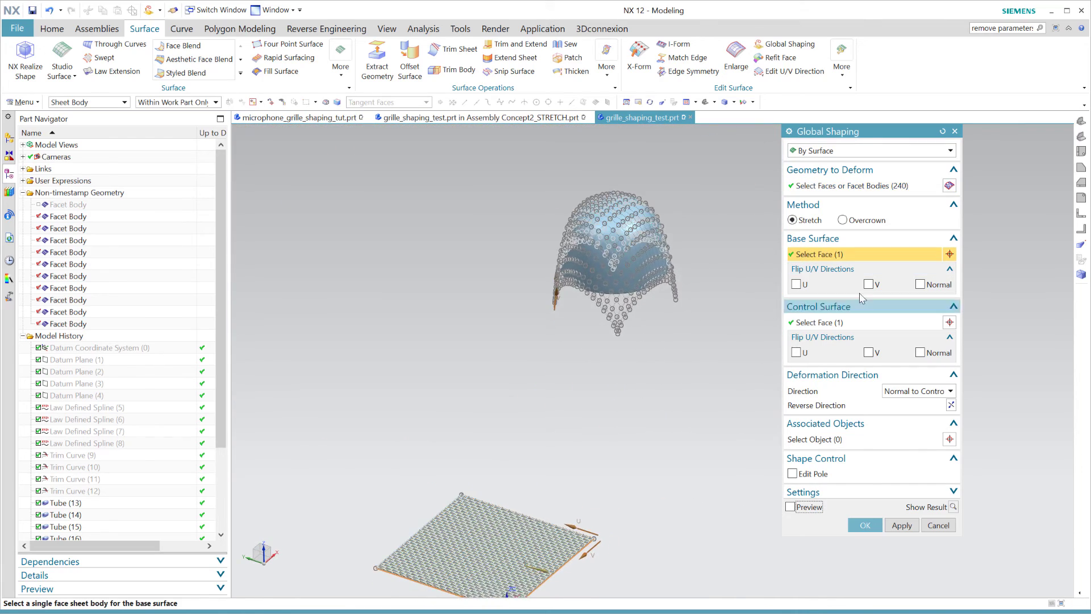
click(841, 322)
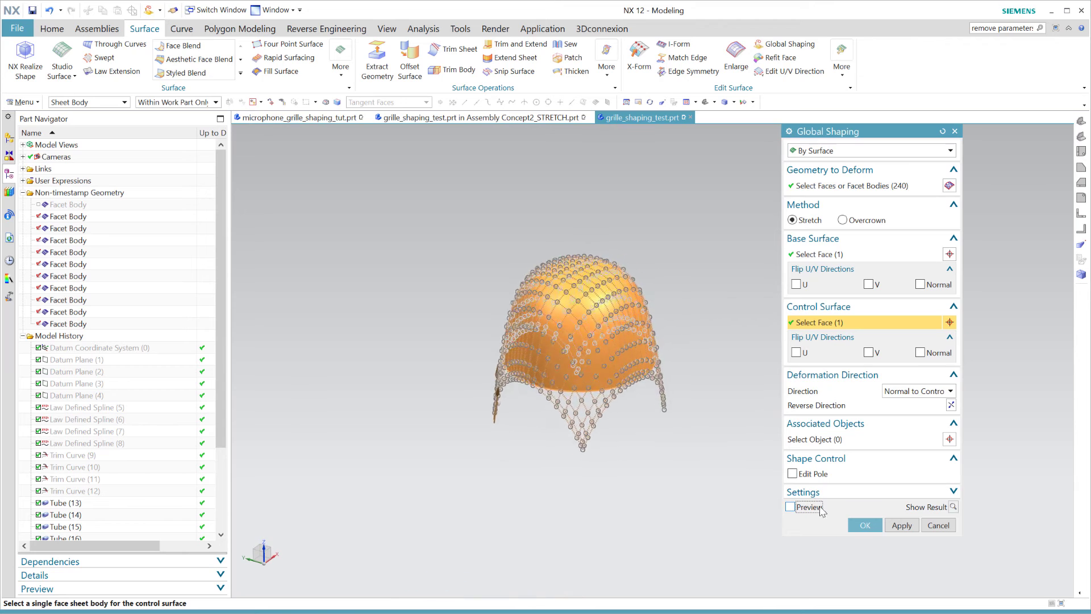
click(898, 525)
click(865, 525)
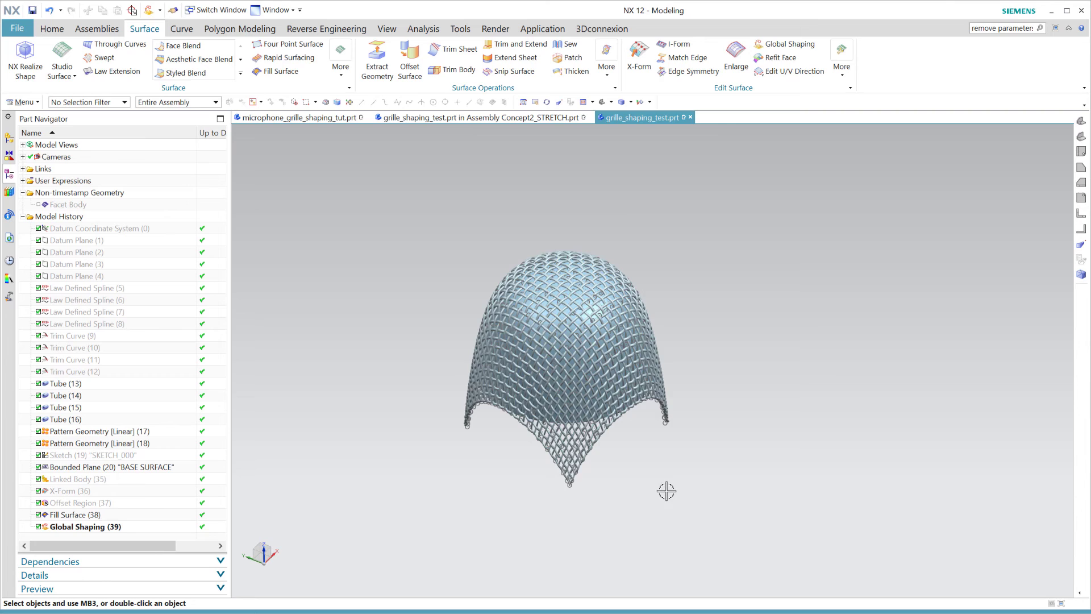
scroll(667, 491, up, 5)
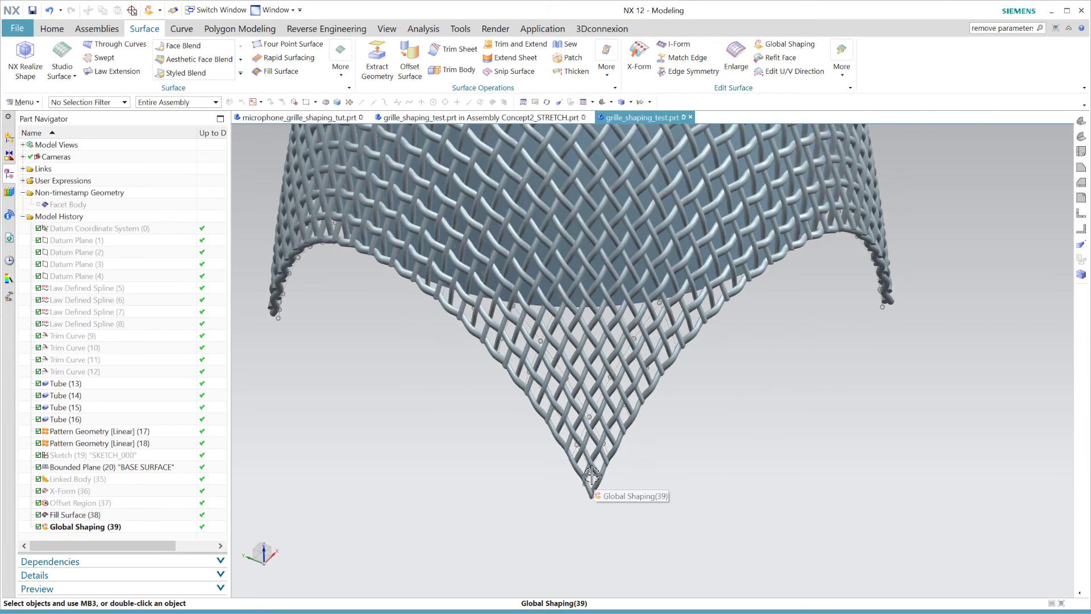
click(666, 490)
scroll(793, 474, down, 2)
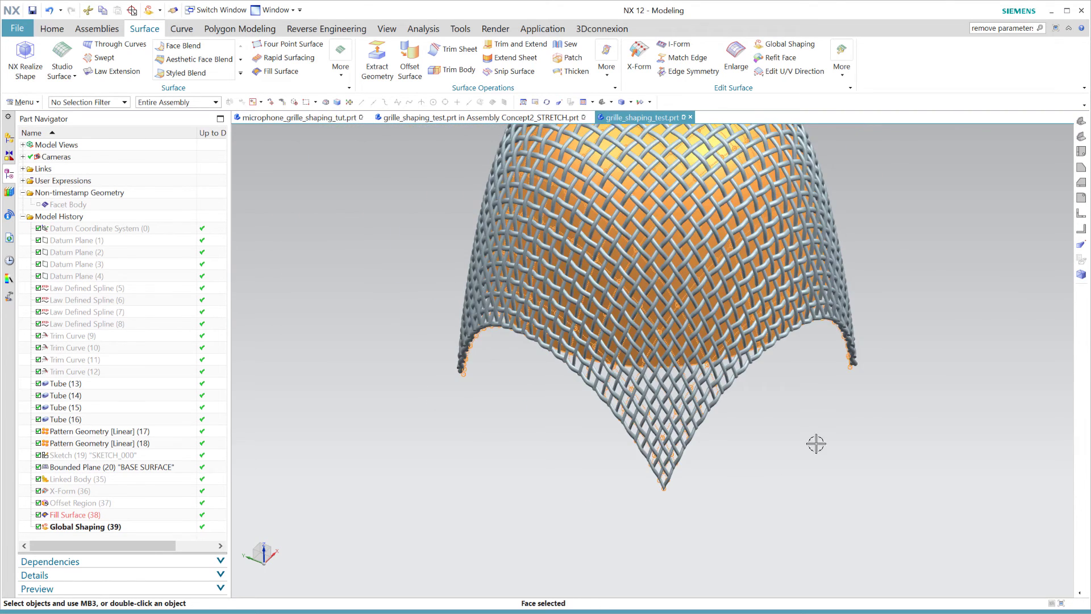
shift+middle_drag(853, 400, 785, 500)
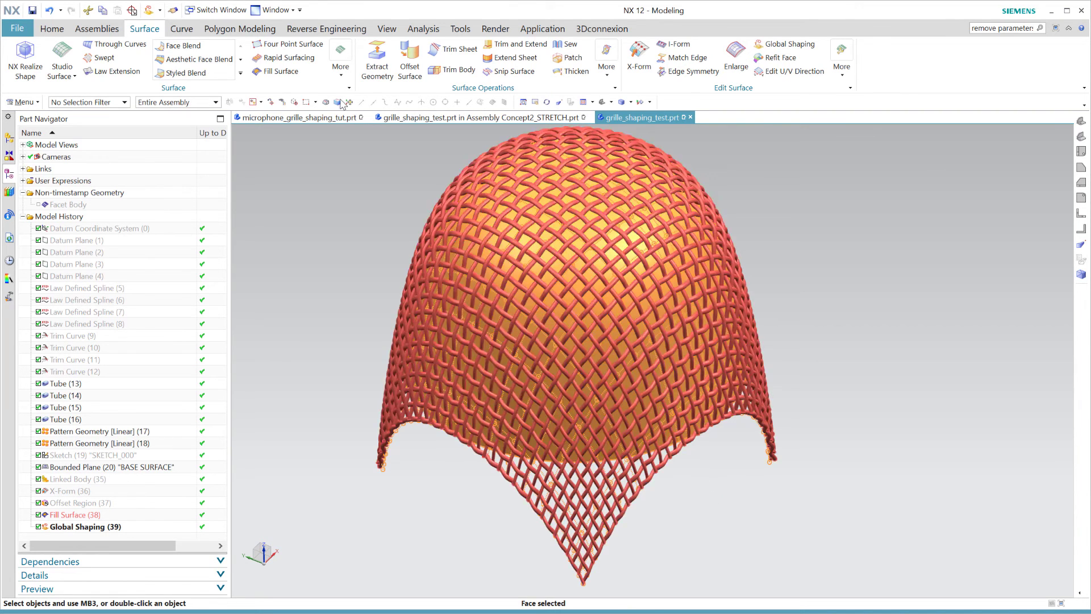
click(387, 32)
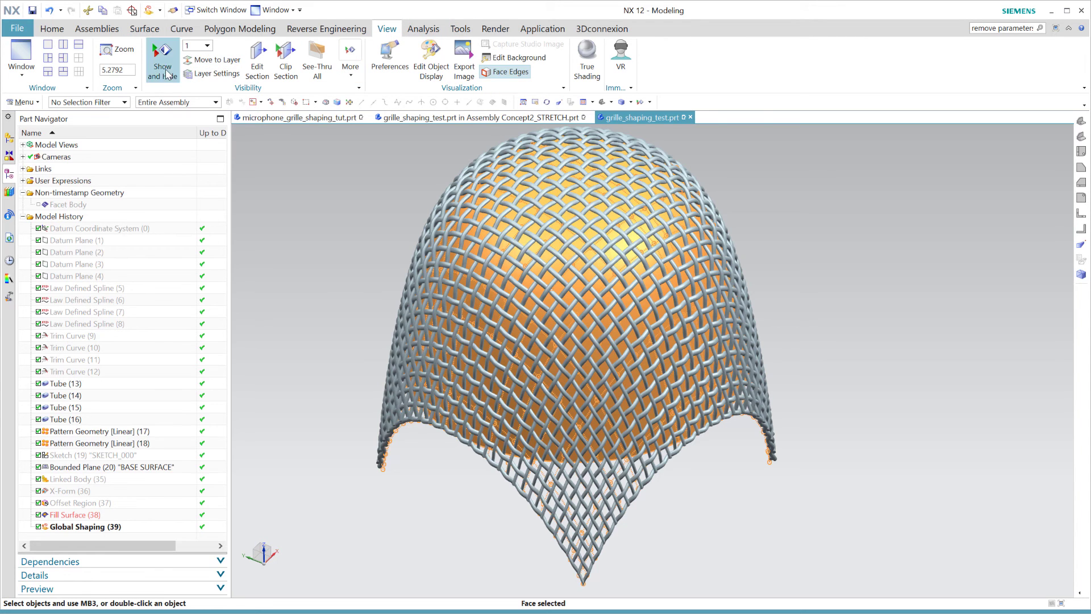
click(441, 72)
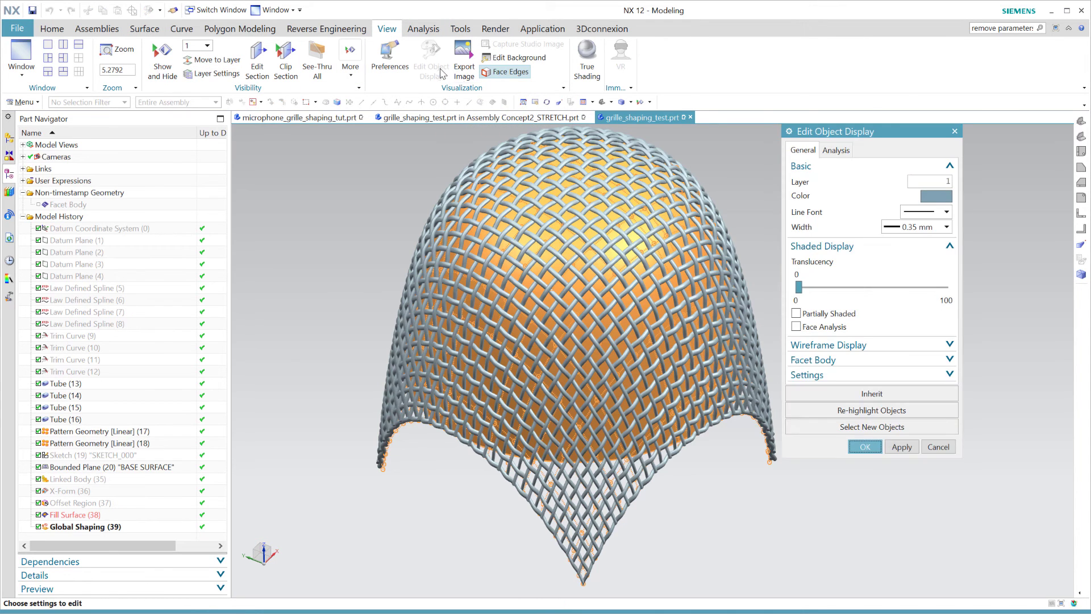
click(935, 446)
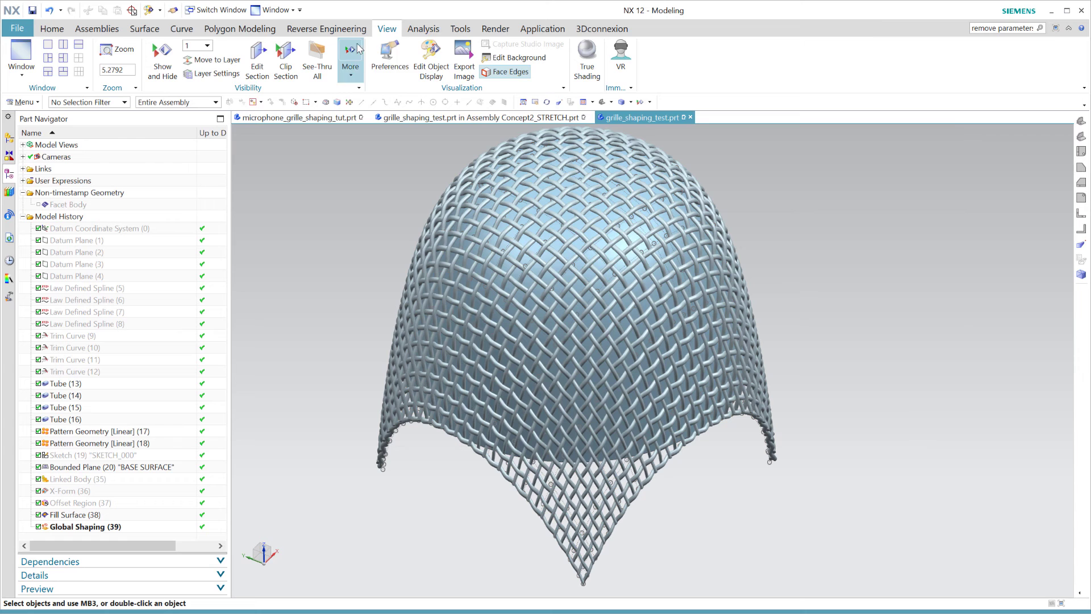
Step: Hide the control poles of the dome's fill surface and clear the selection
click(432, 30)
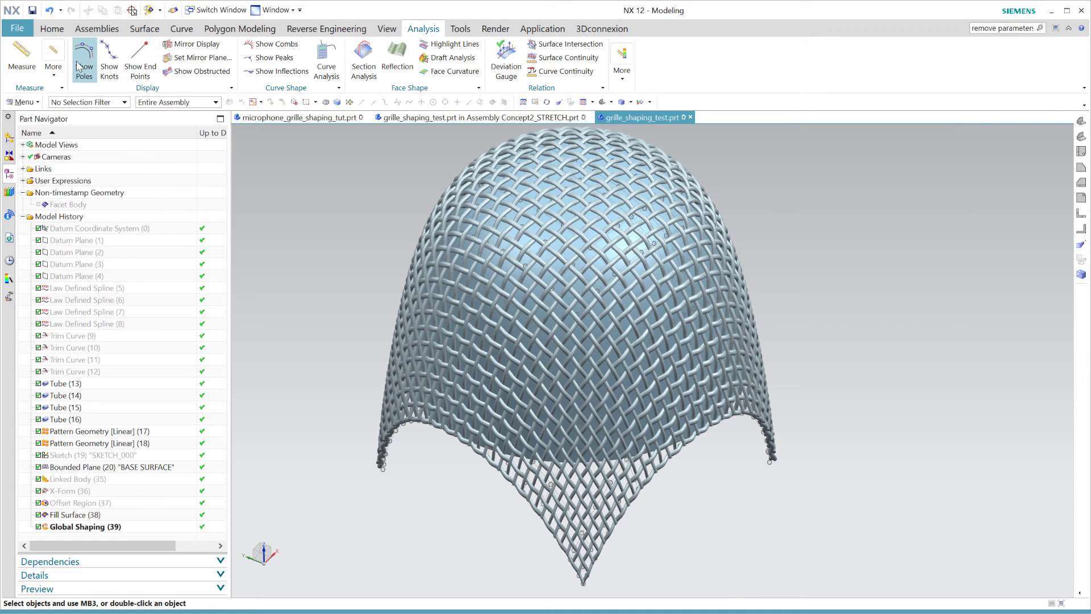
click(572, 461)
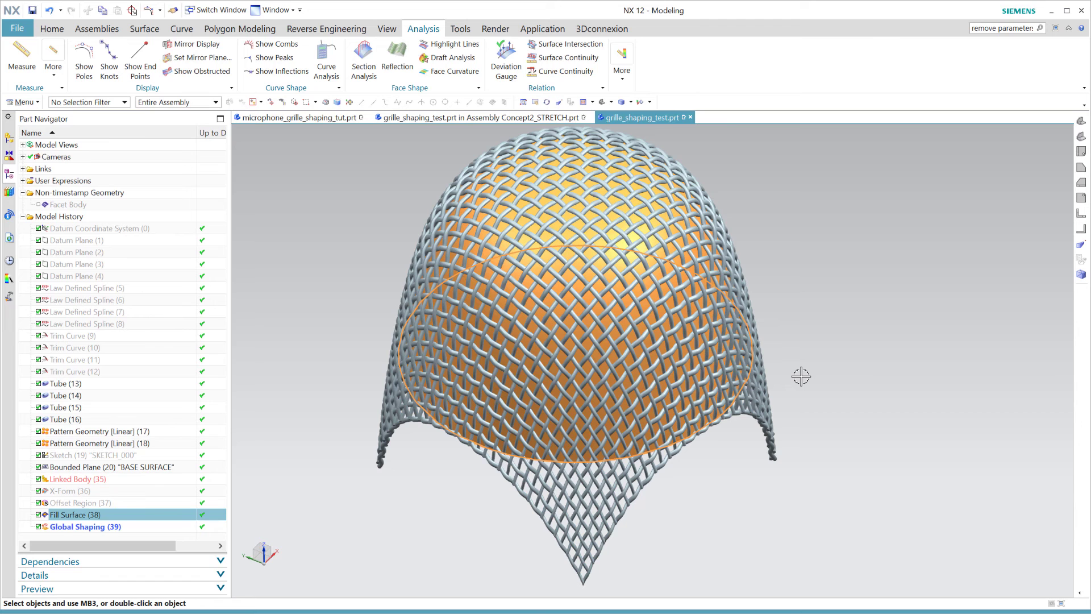
key(Escape)
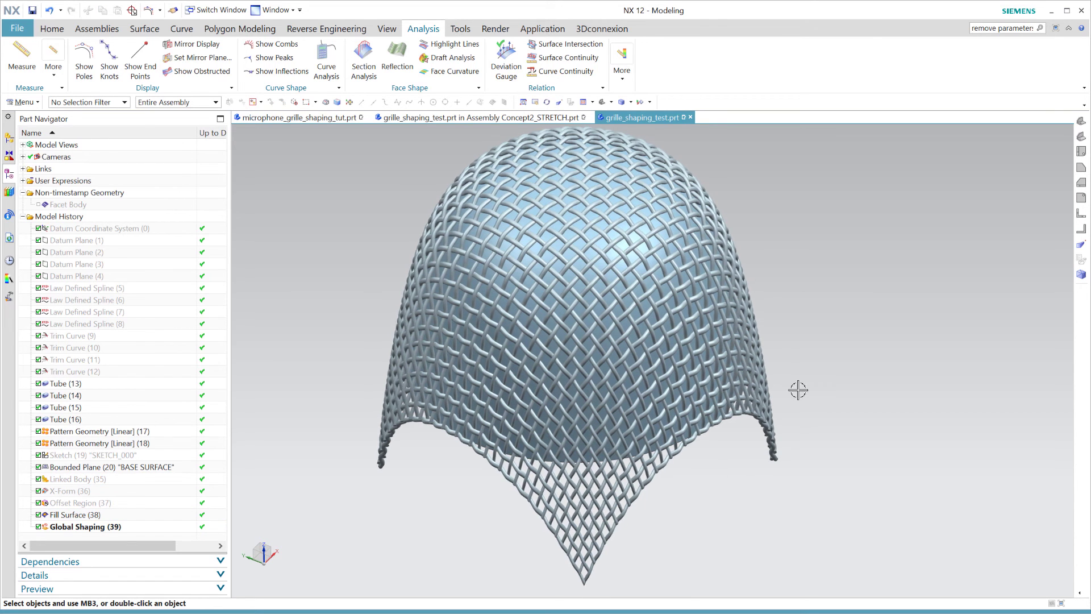
Step: Start a Point and Direction datum plane and place its through point on the lower edge of the dome's fill surface
click(129, 30)
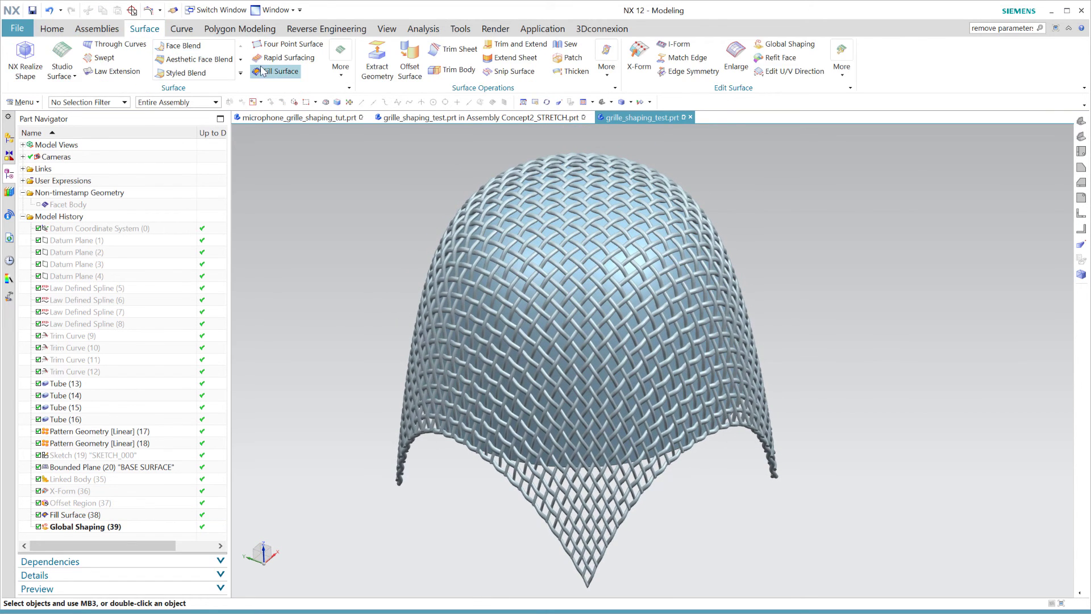
click(341, 60)
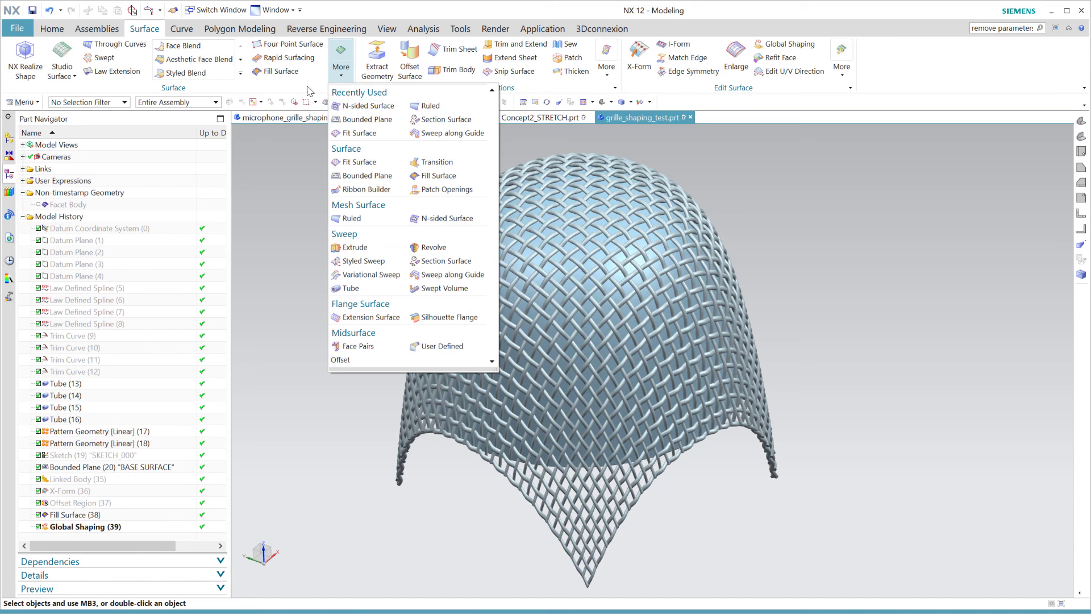
click(52, 28)
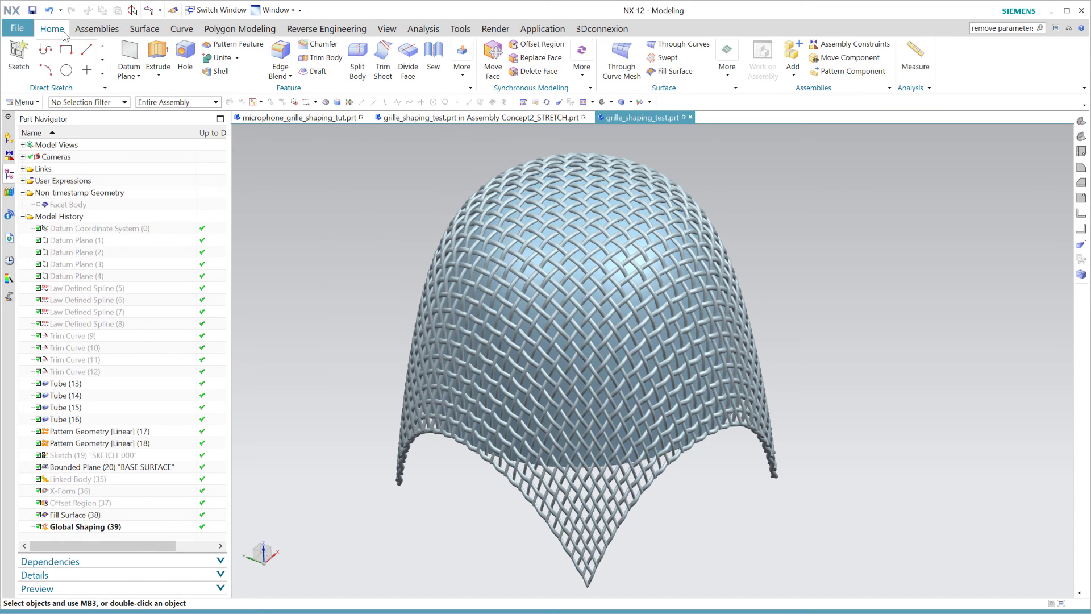
click(128, 54)
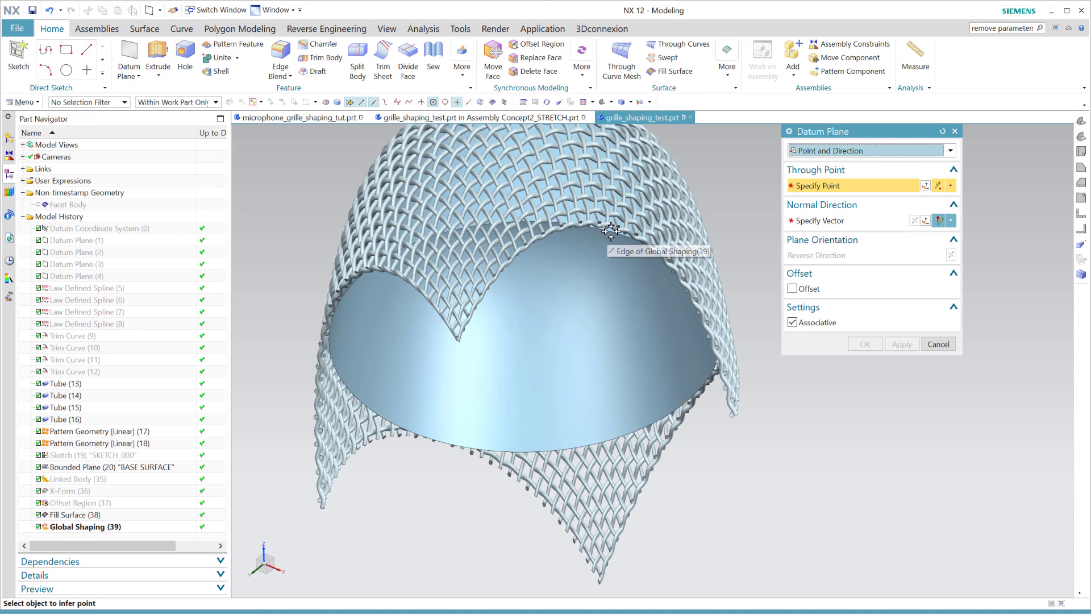
middle_drag(611, 231, 485, 329)
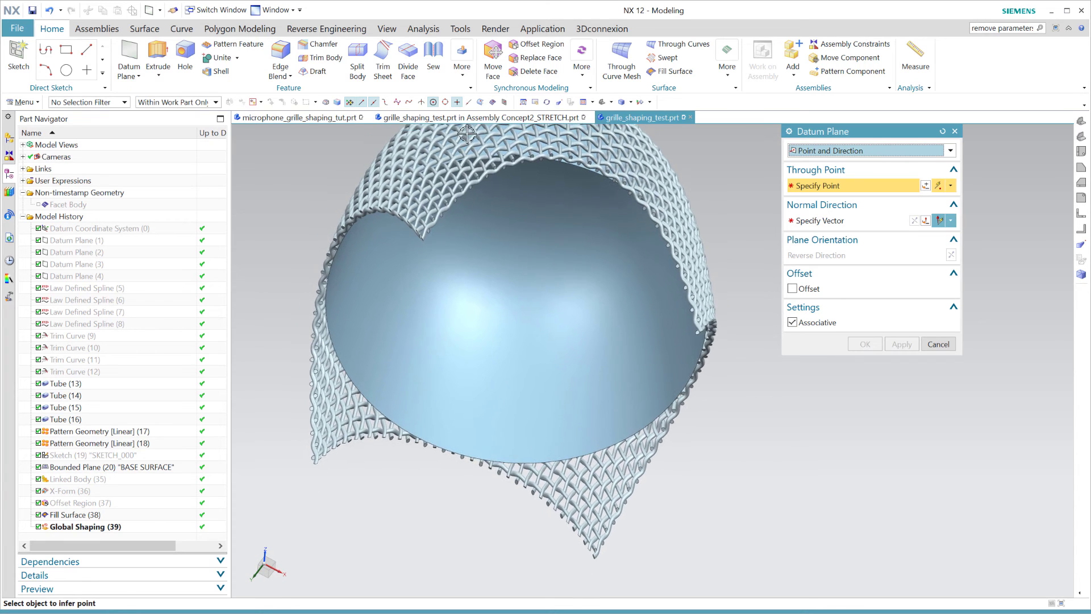
click(465, 107)
click(701, 463)
Step: Set the datum plane's normal along the vertical axis and create the horizontal plane at the dome's rim
click(951, 221)
click(942, 235)
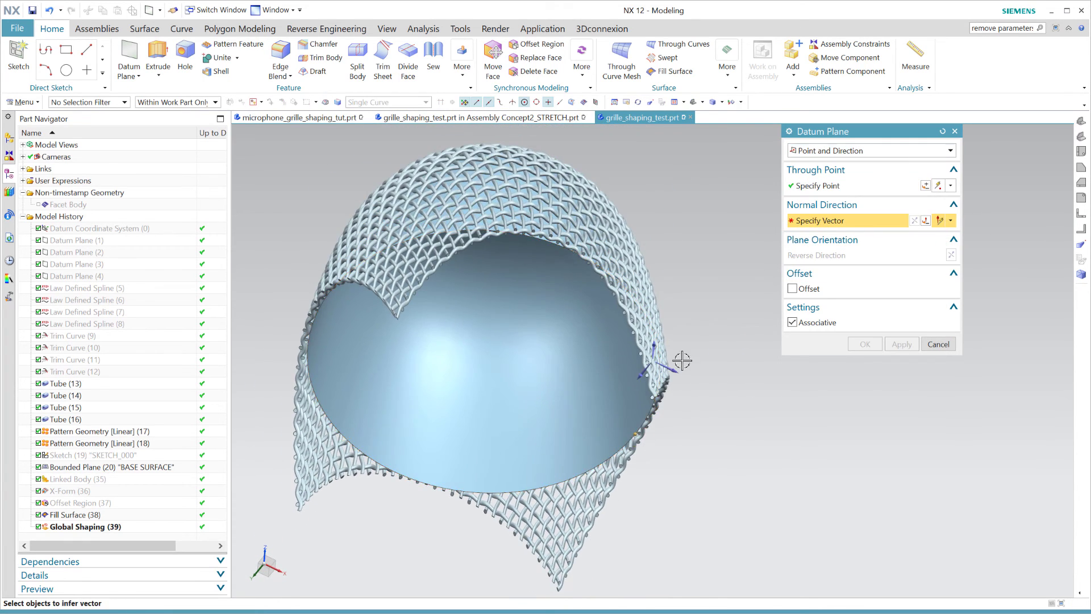
scroll(682, 360, down, 3)
middle_drag(682, 360, 699, 454)
click(767, 532)
middle_drag(739, 489, 778, 478)
click(864, 344)
Step: Start Trim Body and select all visible bodies as trim targets
click(325, 58)
scroll(529, 293, up, 4)
key(ctrl+a)
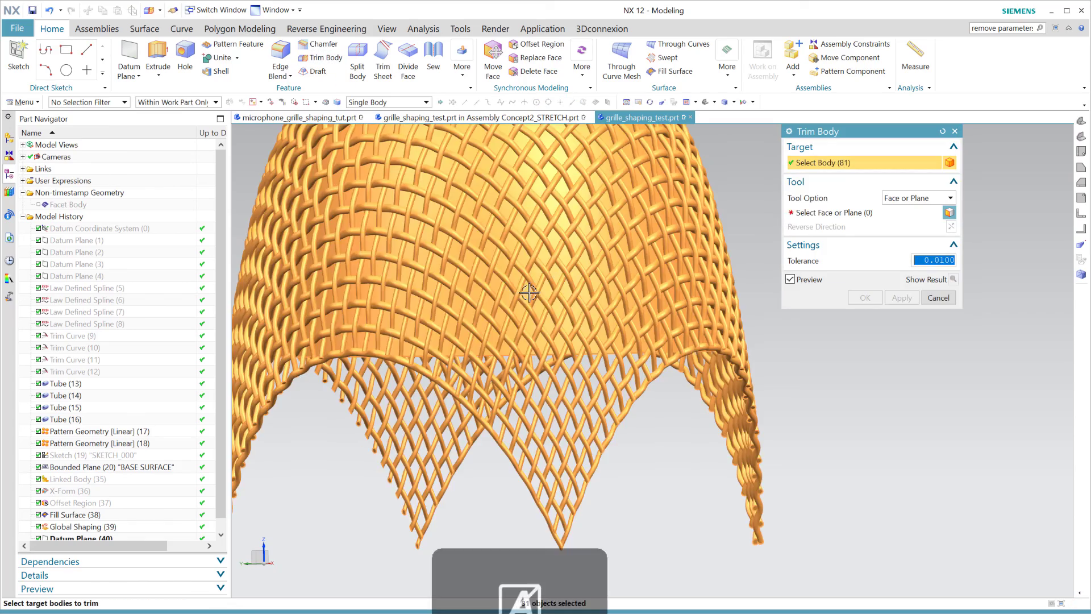
Step: Deselect the fill surface and the short grille strands that end above the datum plane from the trim targets
click(1082, 182)
scroll(591, 171, up, 6)
shift+click(521, 352)
shift+click(522, 347)
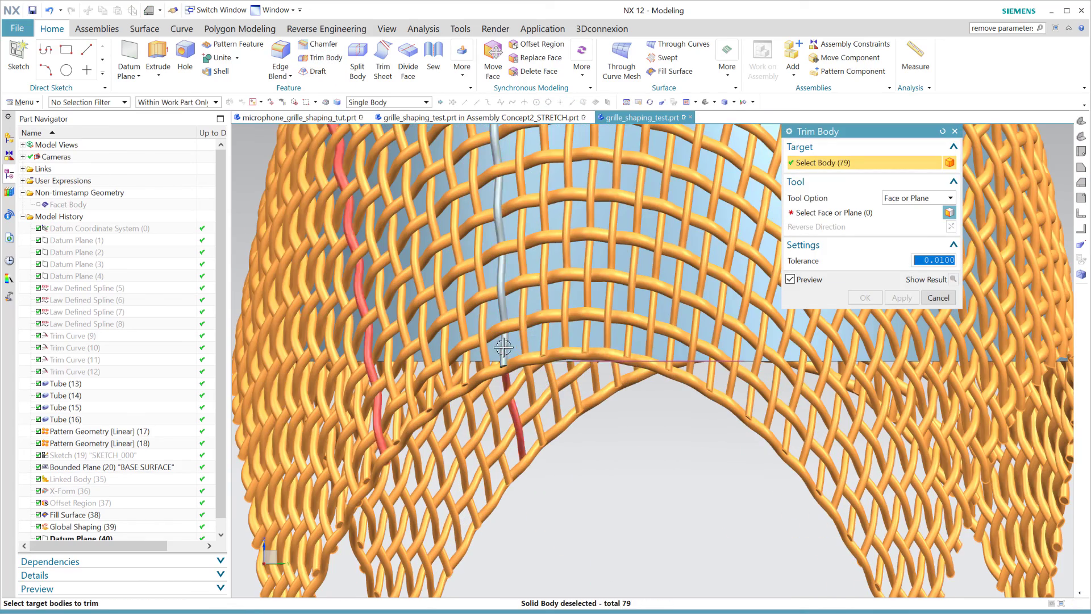
shift+click(542, 335)
shift+click(565, 335)
shift+click(586, 335)
shift+click(606, 335)
click(1082, 245)
click(1082, 213)
scroll(713, 233, up, 5)
shift+click(686, 285)
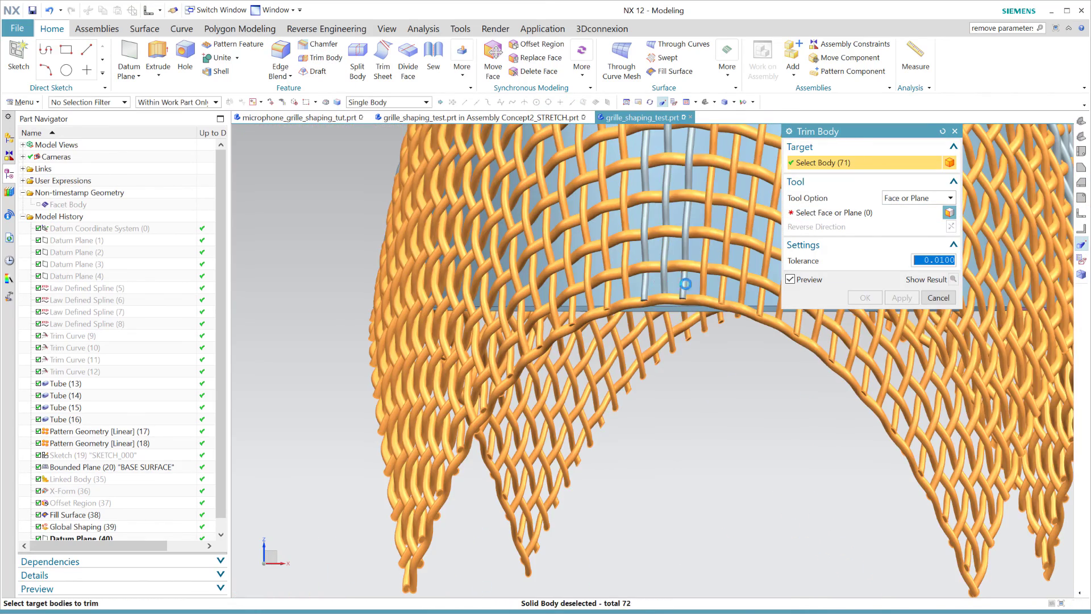
shift+click(685, 301)
shift+click(696, 322)
Step: Assign the horizontal datum plane at the dome's rim as the trimming tool for the grille strands
scroll(695, 322, down, 2)
click(822, 215)
scroll(738, 341, down, 2)
middle_drag(750, 364, 716, 341)
click(713, 338)
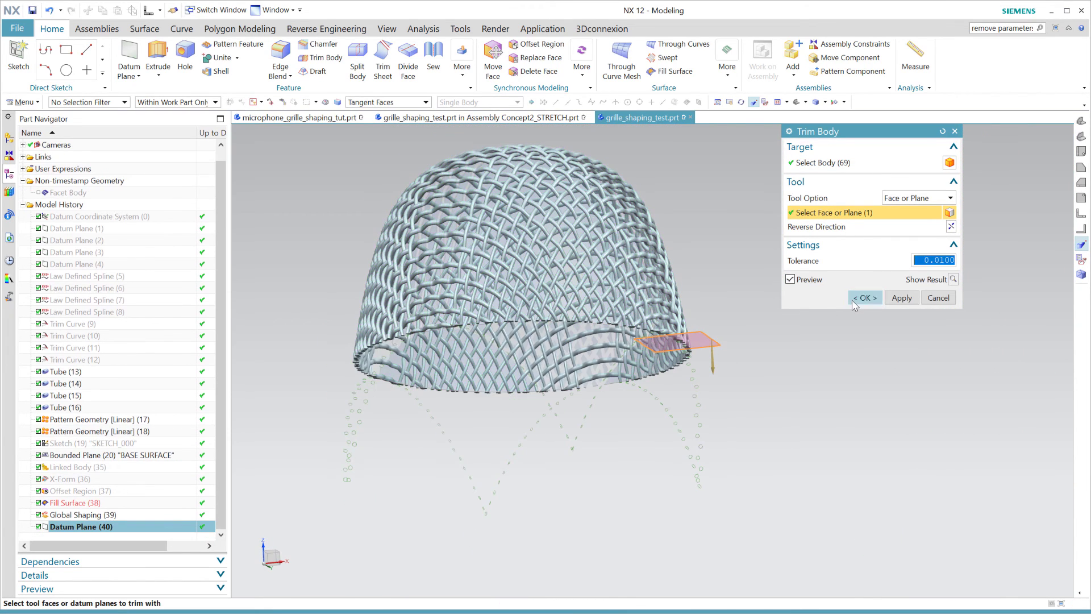
Step: Complete the trim of the selected grille strands at the horizontal datum plane on the dome's rim
click(865, 298)
scroll(753, 271, down, 3)
middle_drag(753, 270, 676, 425)
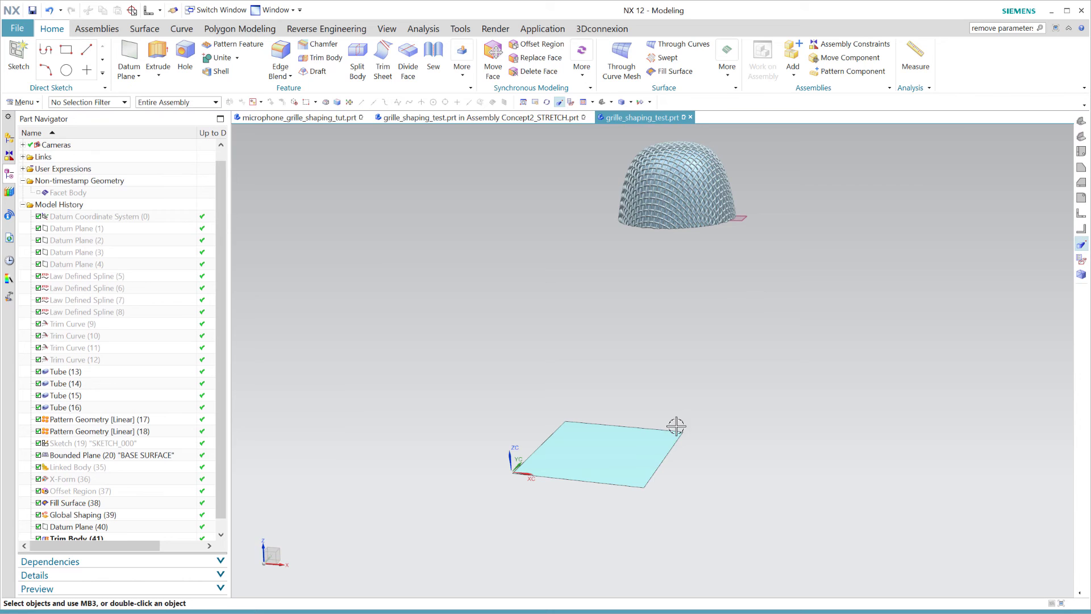
Step: Switch to the microphone_grille_shaping_tut assembly and hide the top_shape_concept2 component under Concept2_STRETCH
click(513, 118)
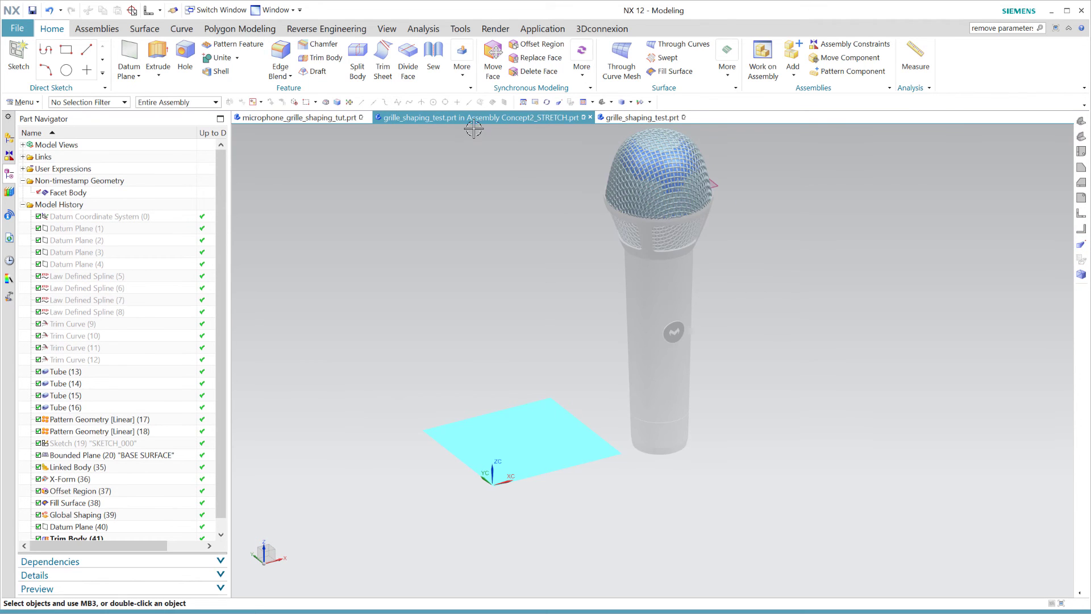
click(335, 117)
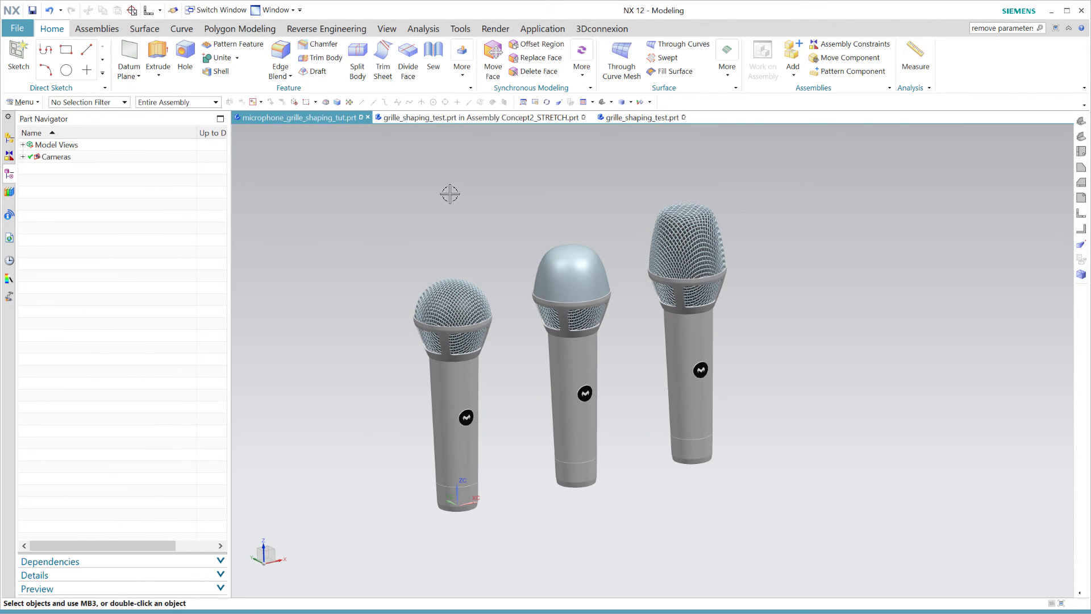
click(13, 139)
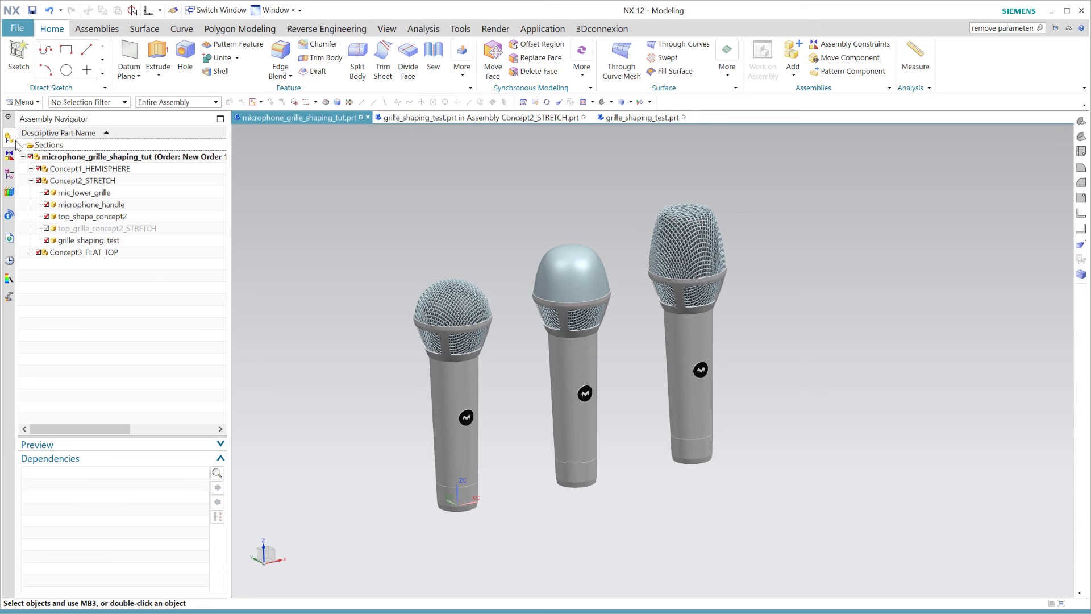
click(46, 218)
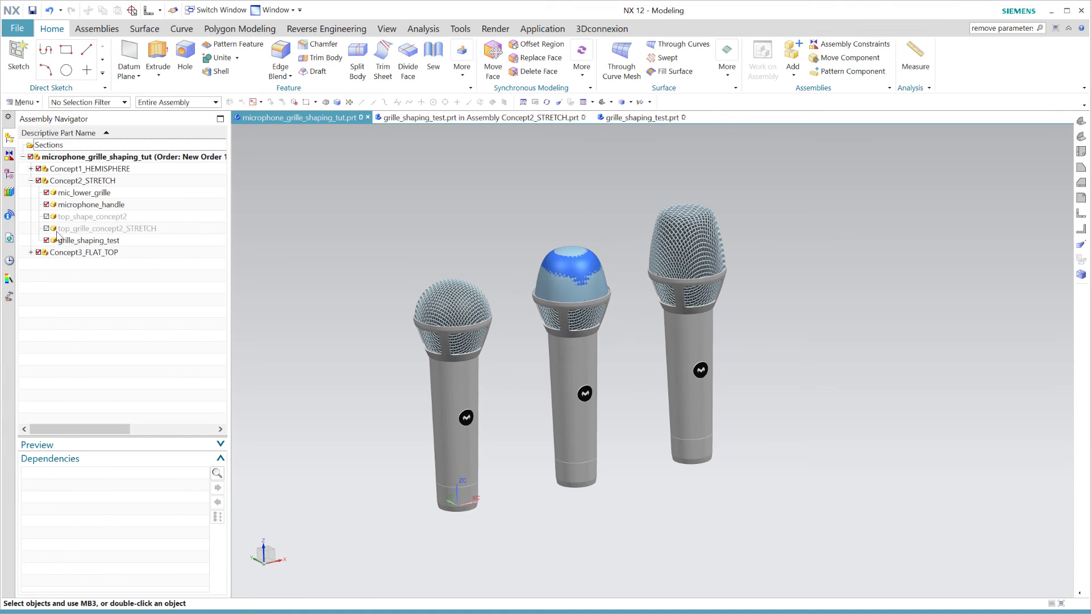
Step: Make the Concept2_STRETCH assembly the work part in its own window and hide its top_shape_concept2 component
click(516, 117)
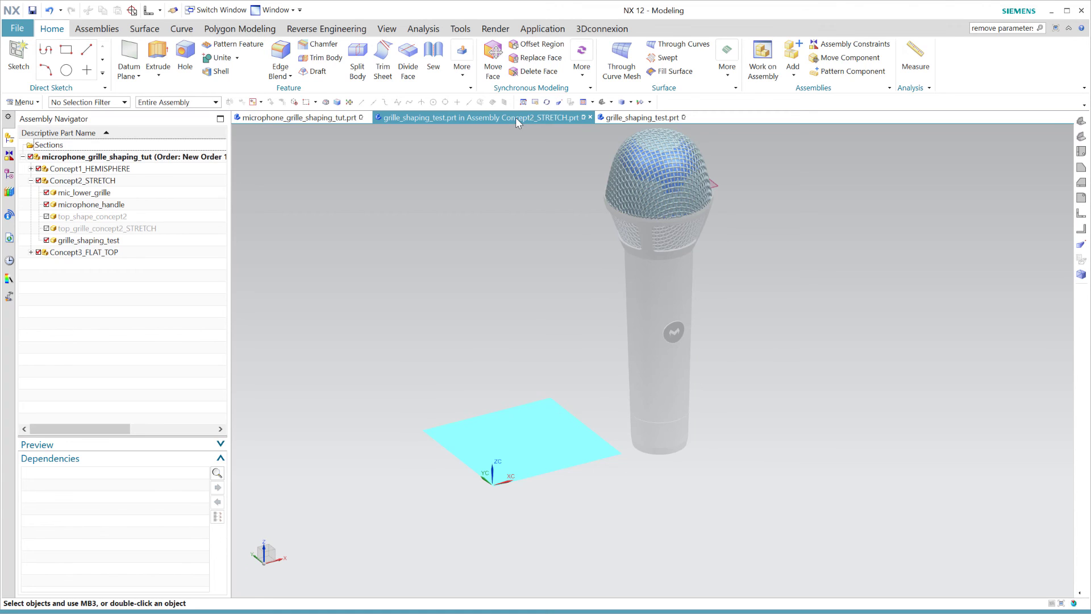
double_click(69, 159)
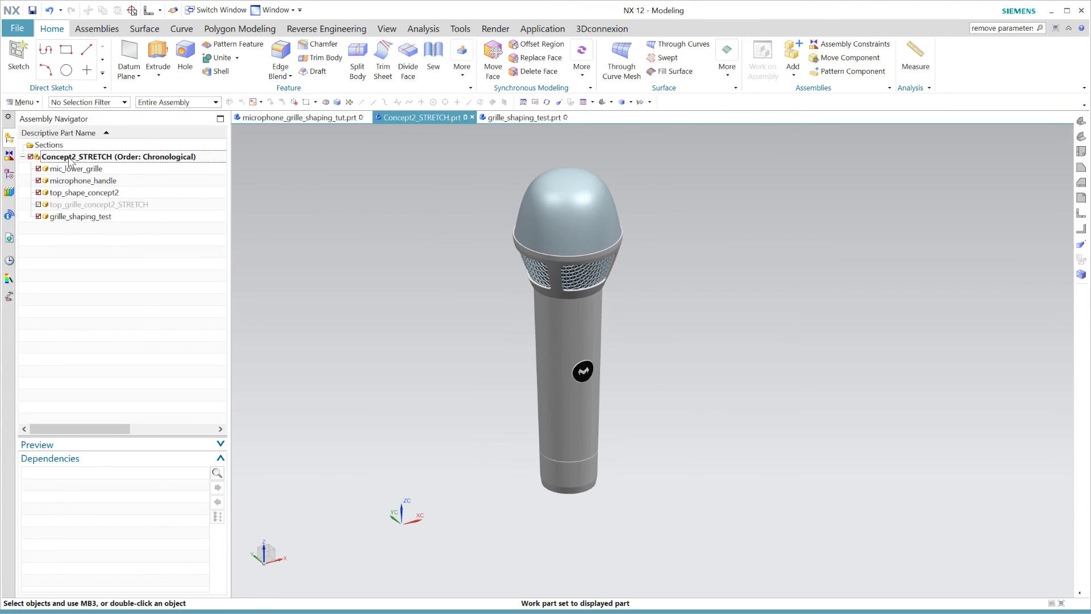
click(39, 192)
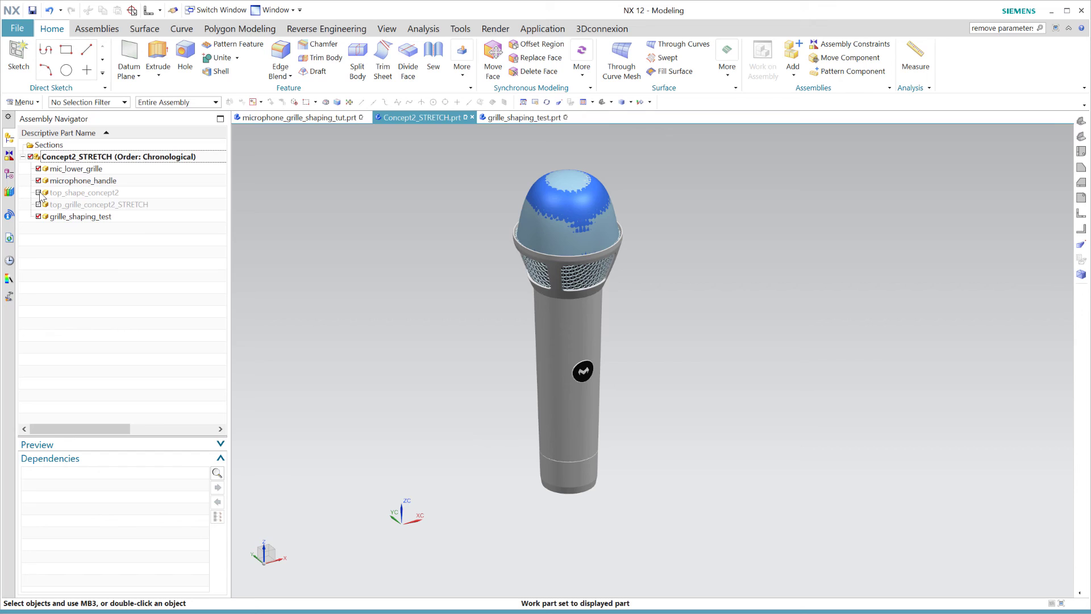
Step: Compare the grille displayed in the grille_shaping_test part with the one in the Concept2_STRETCH assembly
click(553, 117)
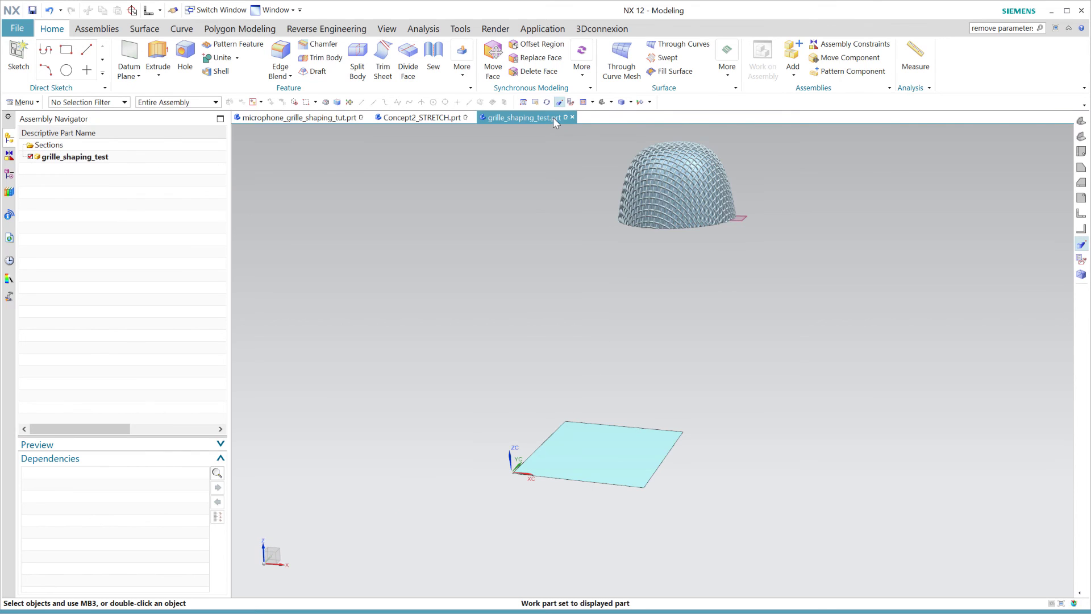
scroll(578, 241, up, 2)
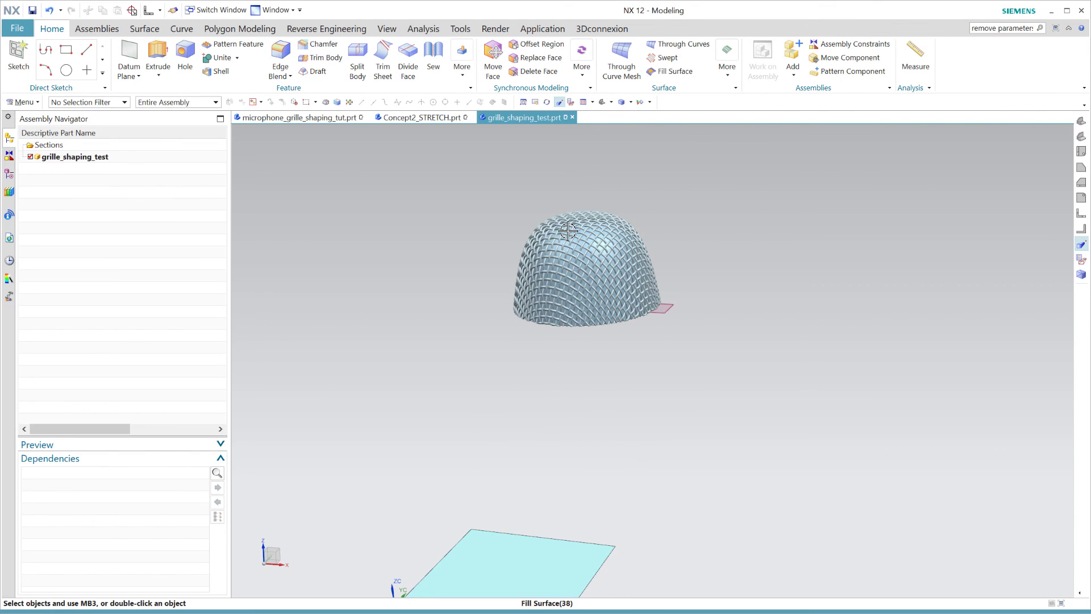
click(458, 119)
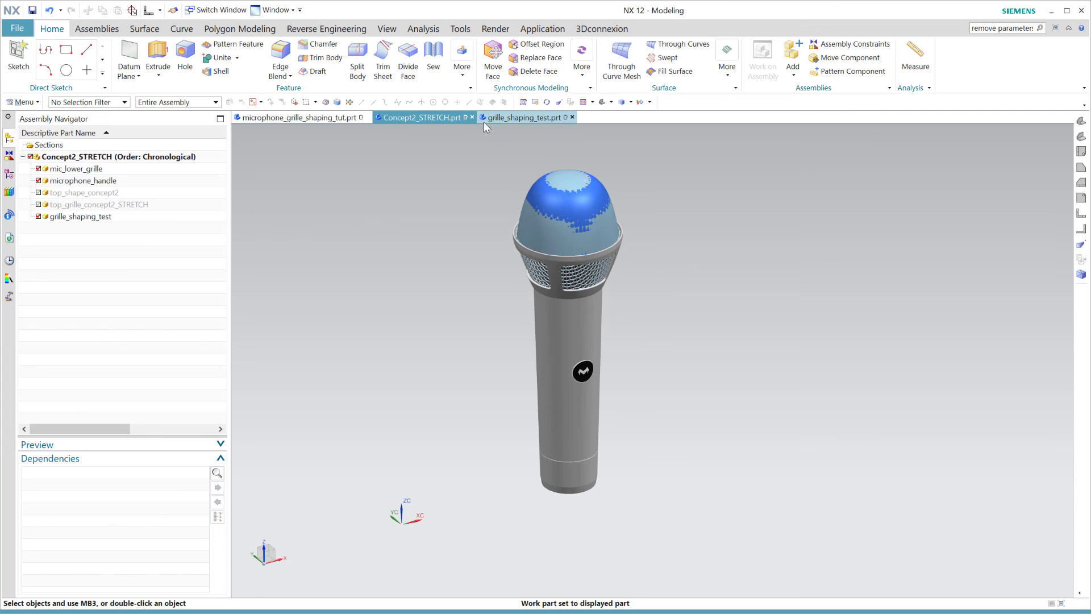
Step: In the grille_shaping_test part, add all objects of the shaped grille dome to the MODEL reference set
click(521, 118)
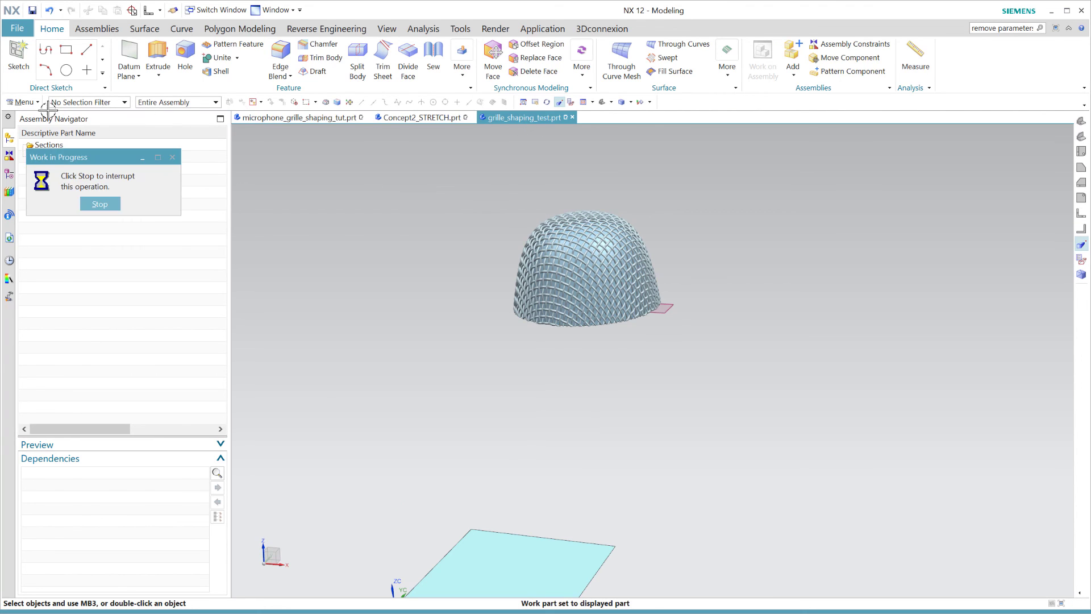
click(27, 104)
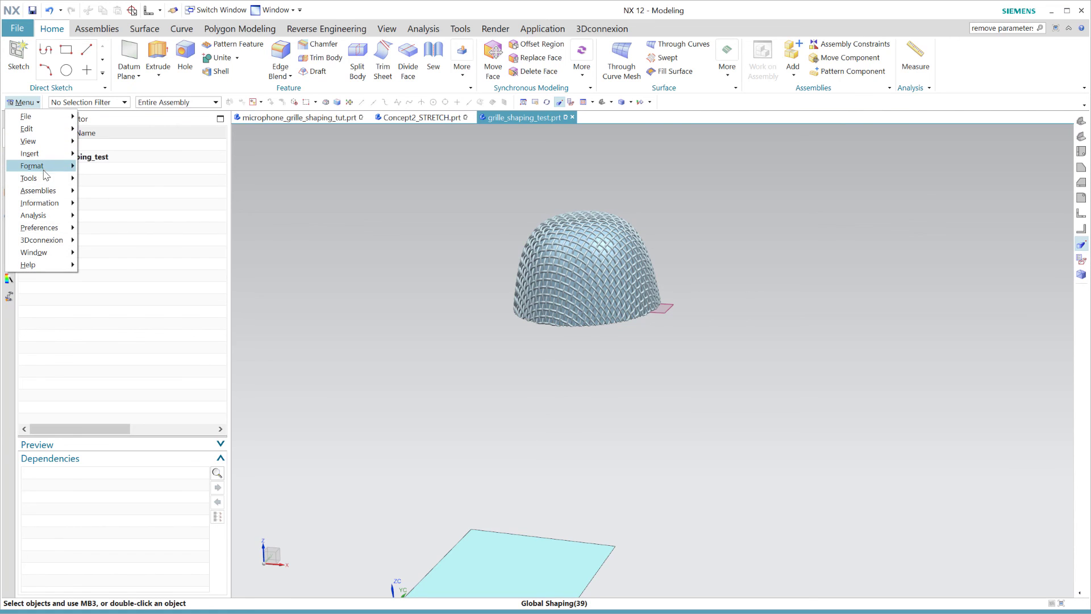
mouse_move(34, 166)
click(146, 252)
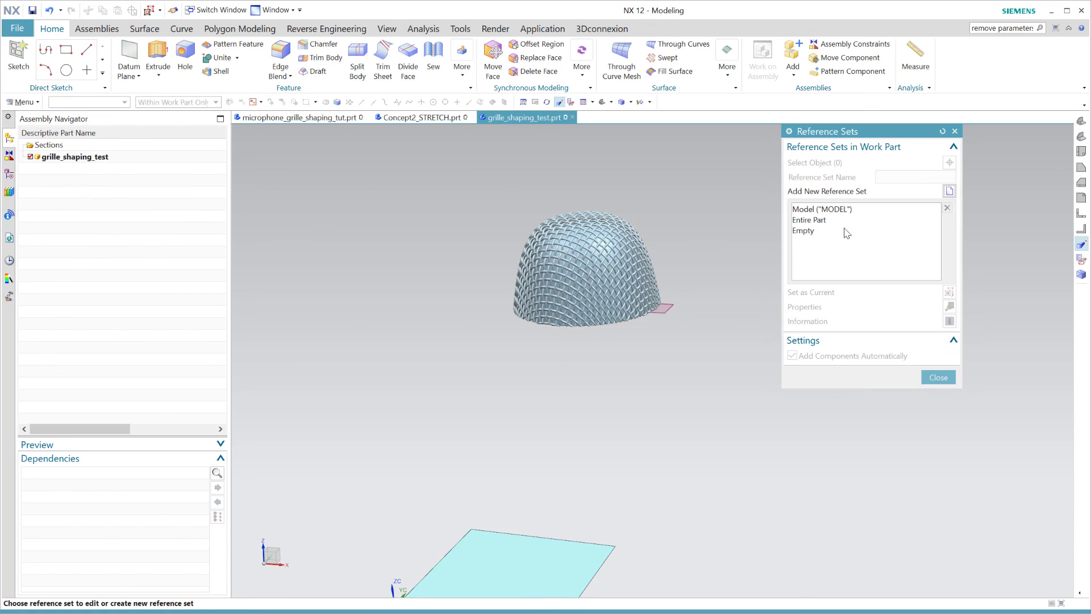
click(842, 211)
shift+drag(466, 188, 717, 359)
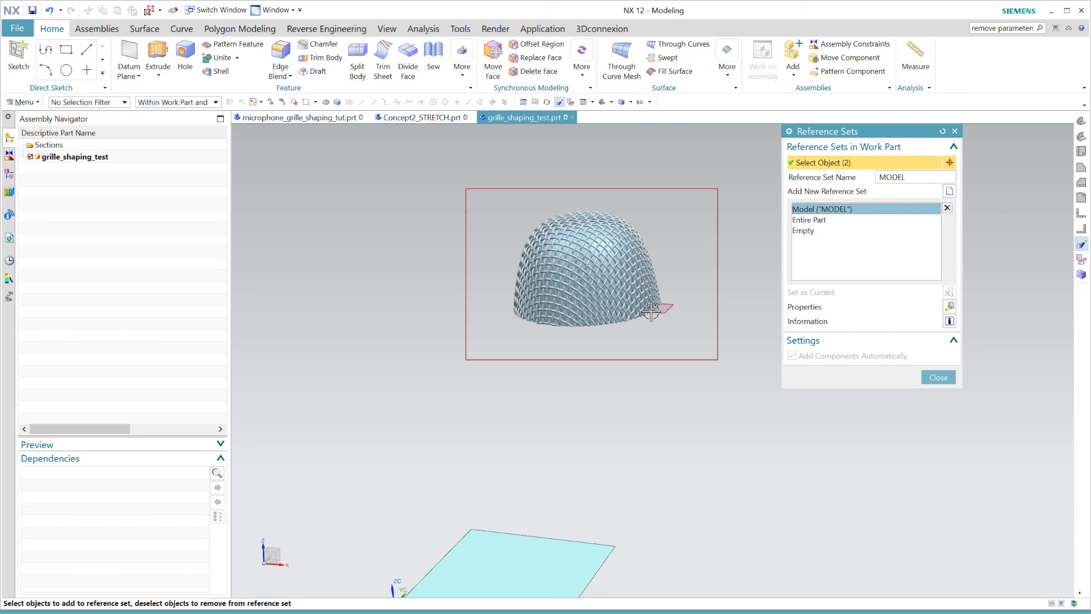
drag(482, 192, 688, 353)
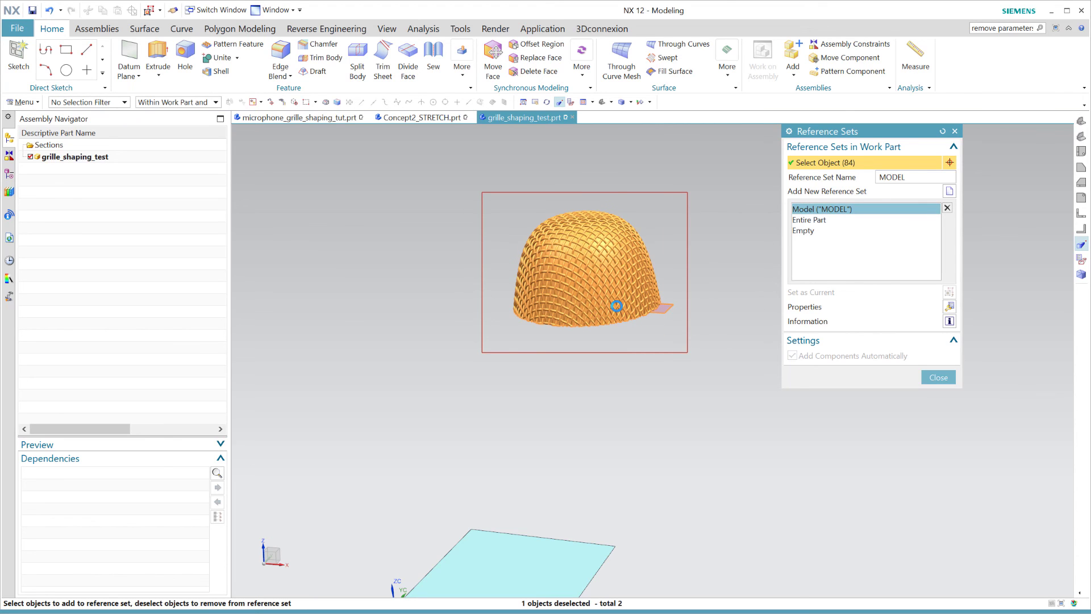
scroll(631, 319, down, 4)
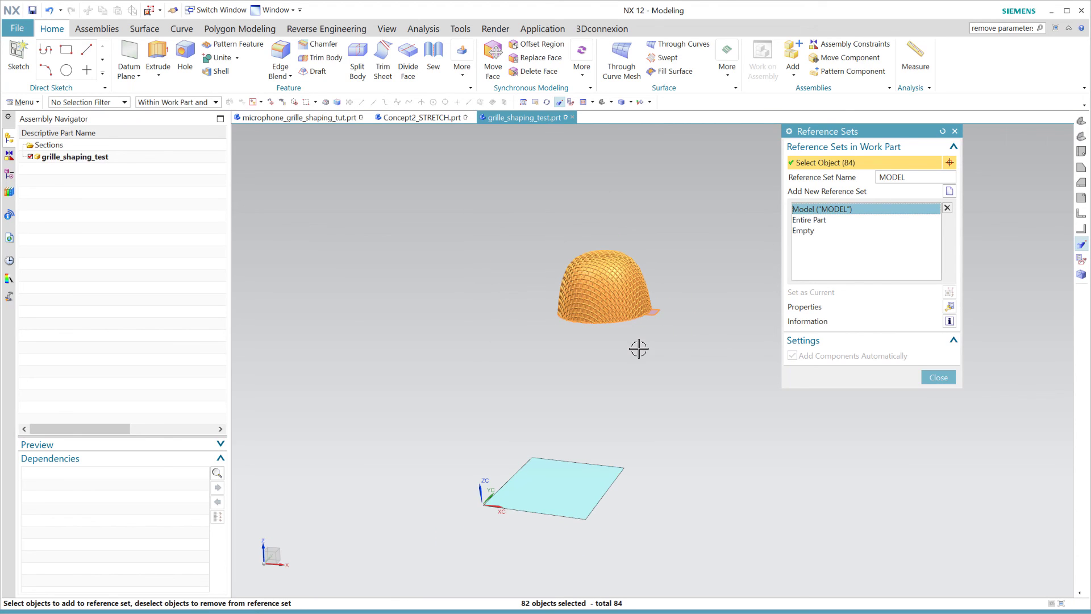
click(938, 378)
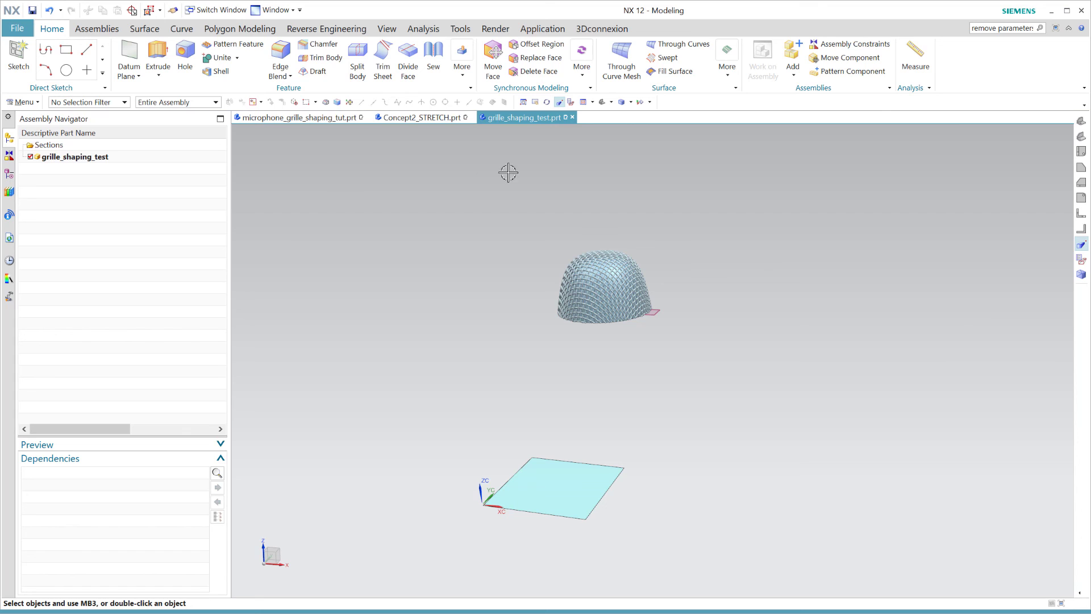
Step: Check the grille's display in the Concept2_STRETCH assembly and in the microphone_grille_shaping_tut assembly
click(417, 119)
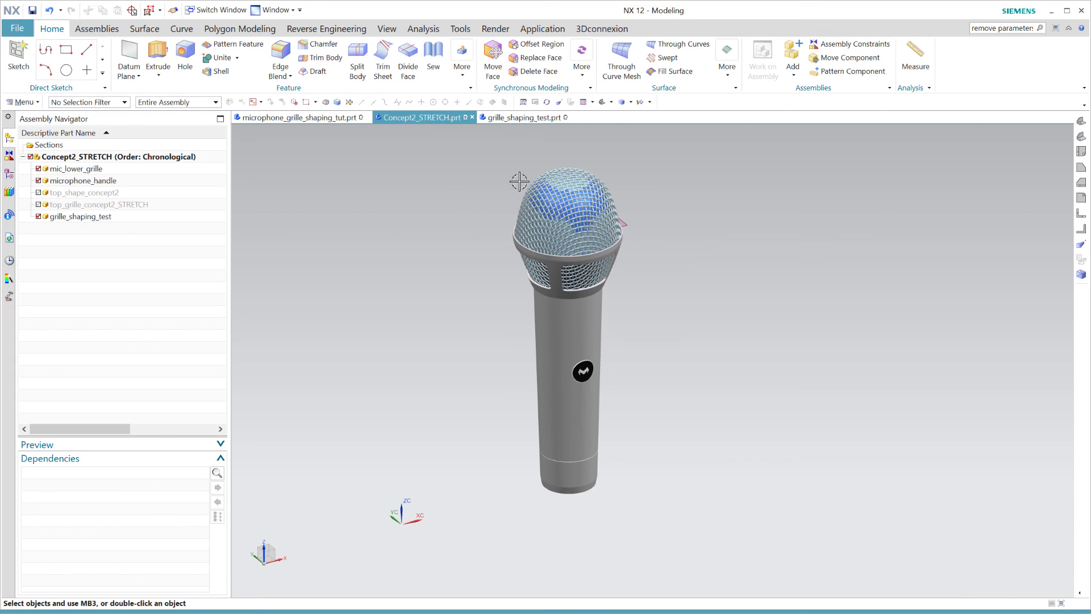
click(343, 119)
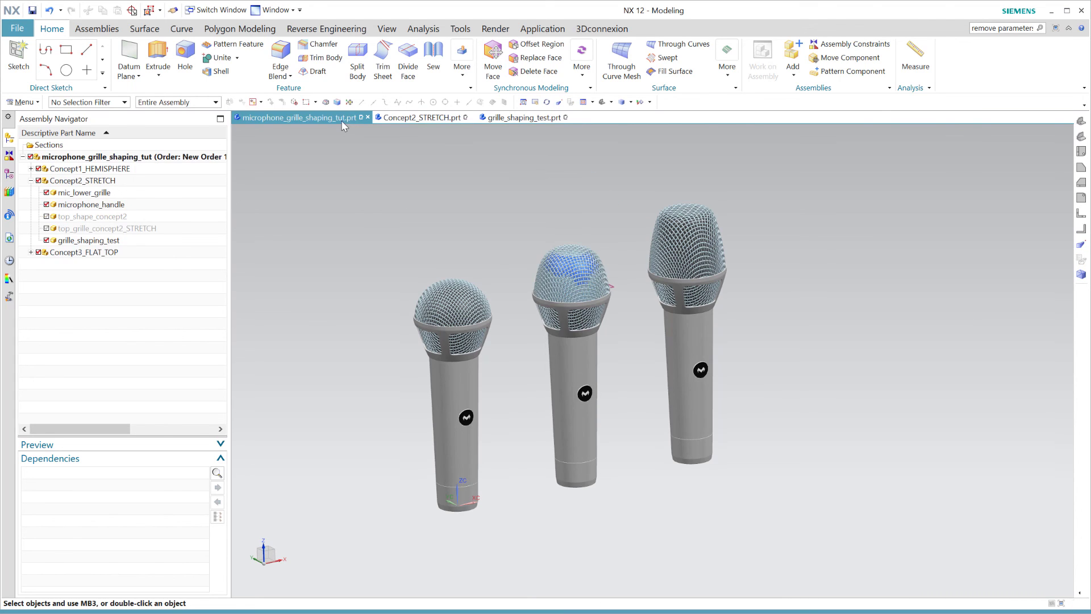